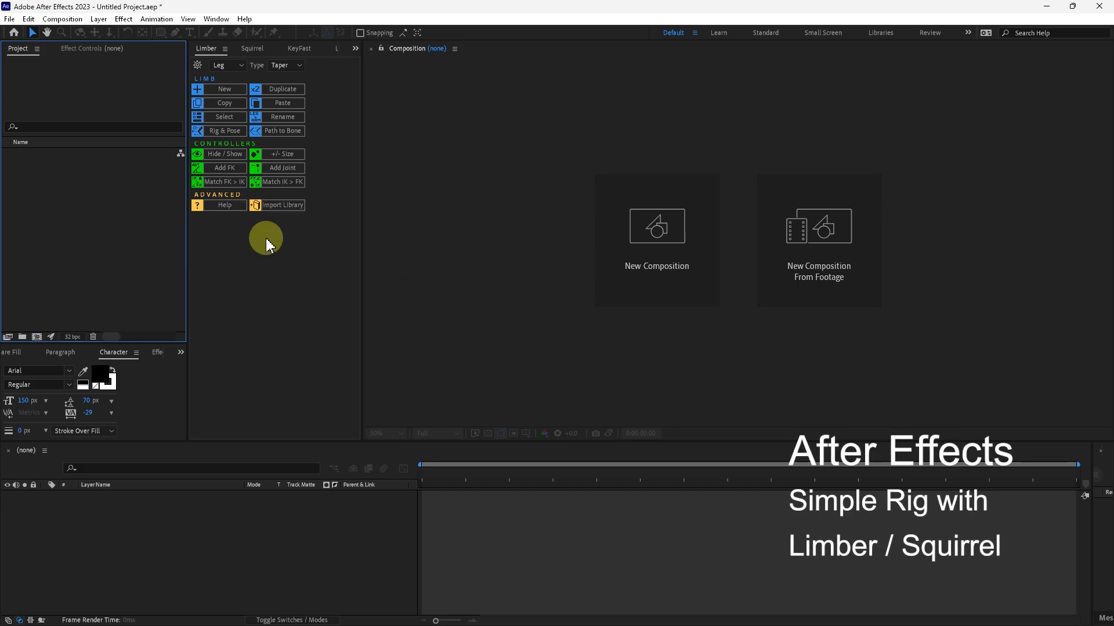
# - Create a 2048 × 2048 px composition named CharacterA at 12 frames per second
pyautogui.click(80, 232)
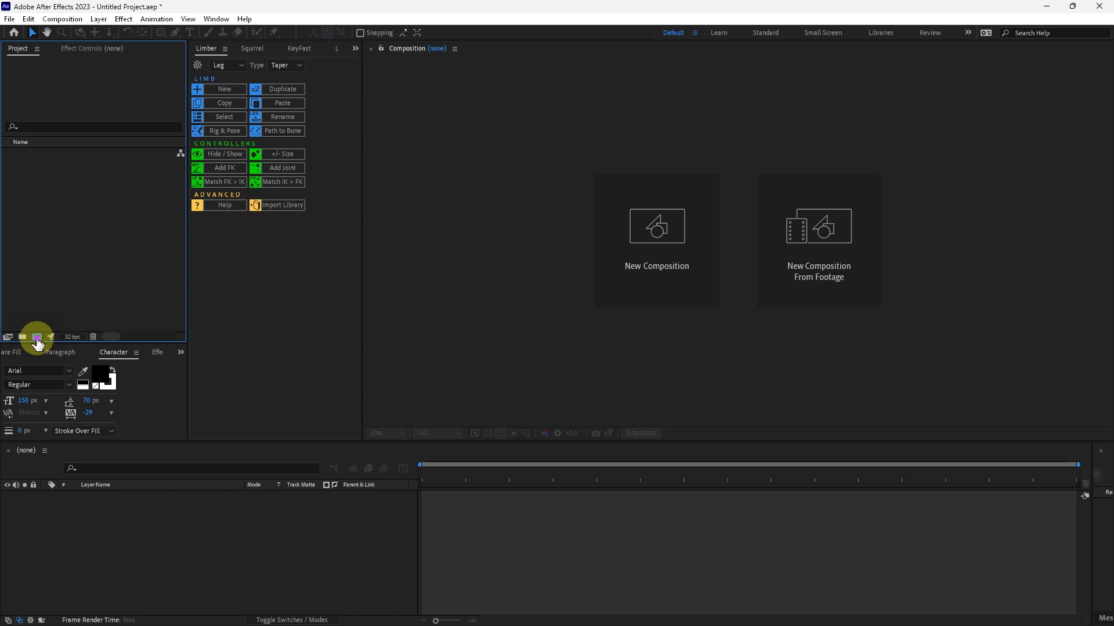
pyautogui.click(36, 337)
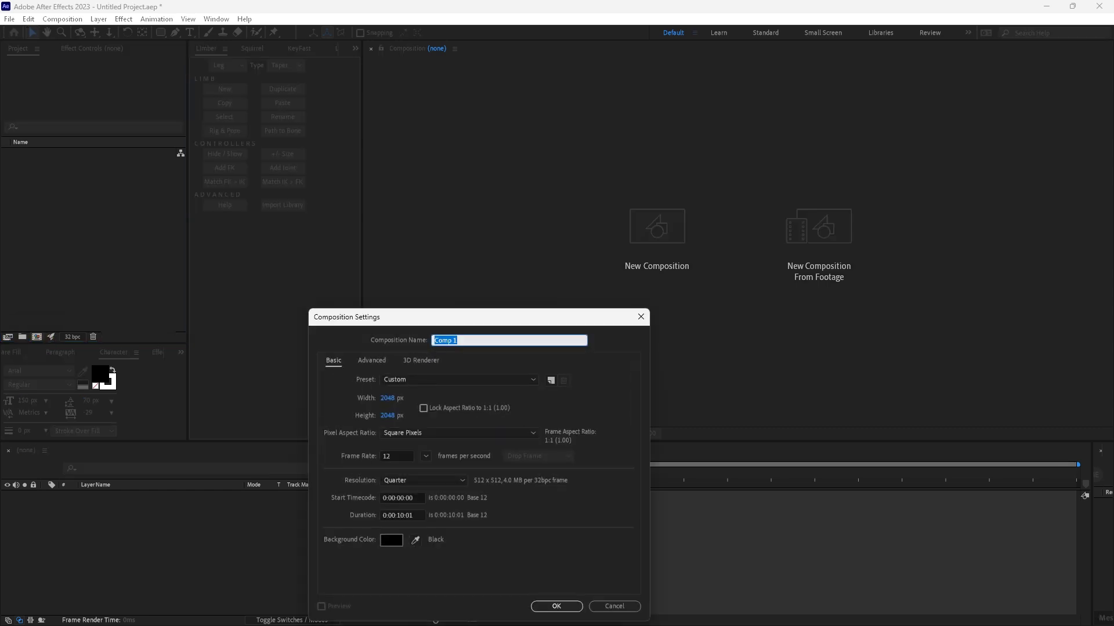
pyautogui.write('CharacterA')
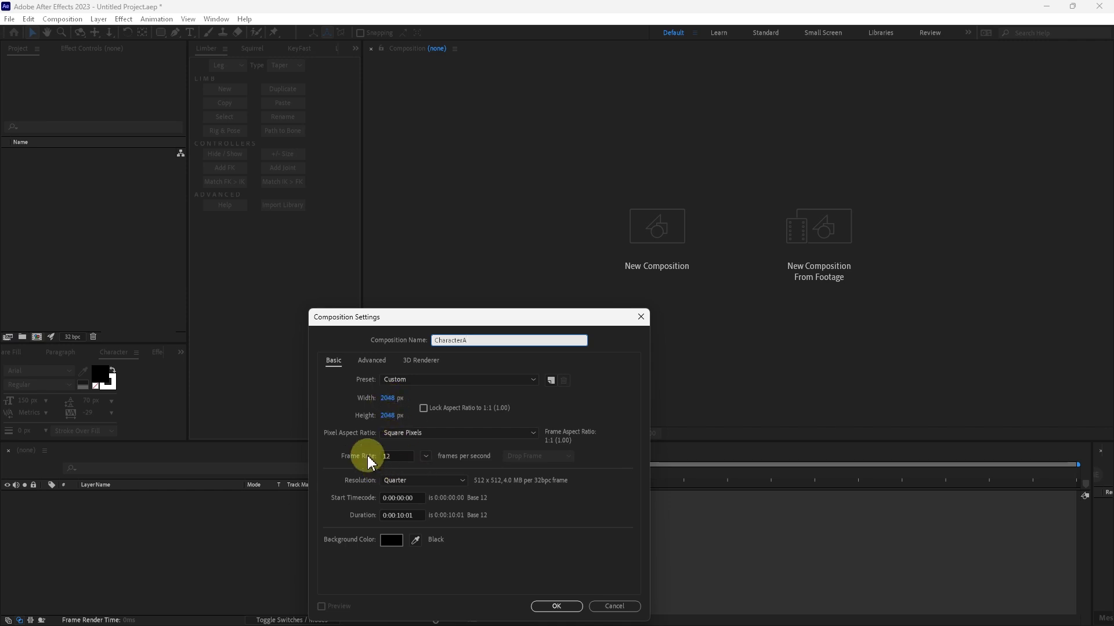
pyautogui.click(565, 606)
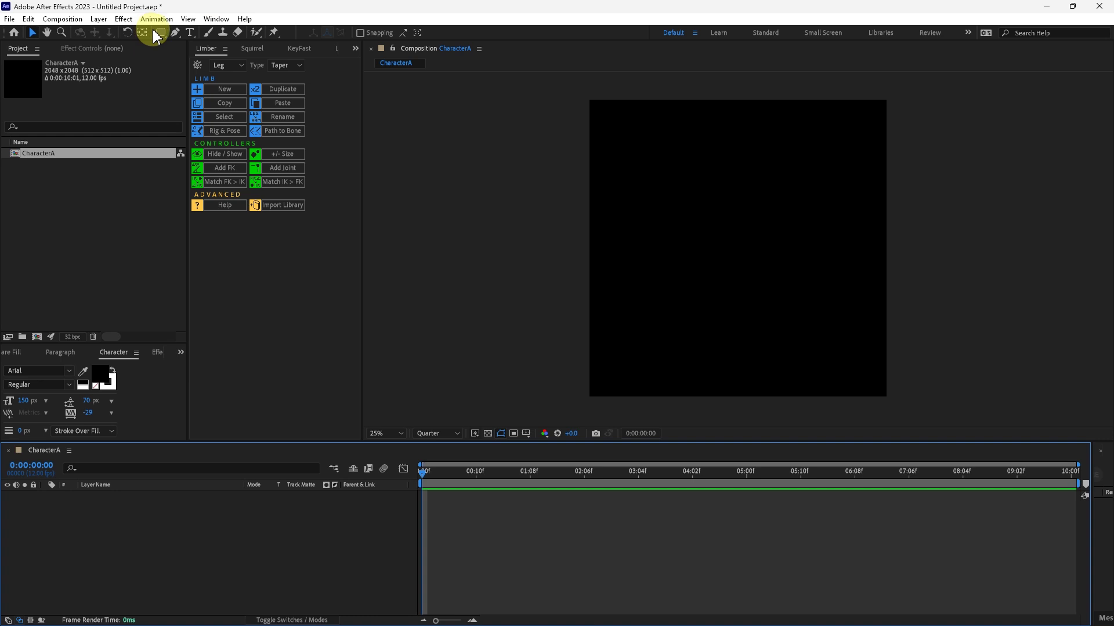
# - Draw a closed torso shape with the Pen tool, with a rounded top and flat bottom, near the middle of the composition
pyautogui.click(174, 32)
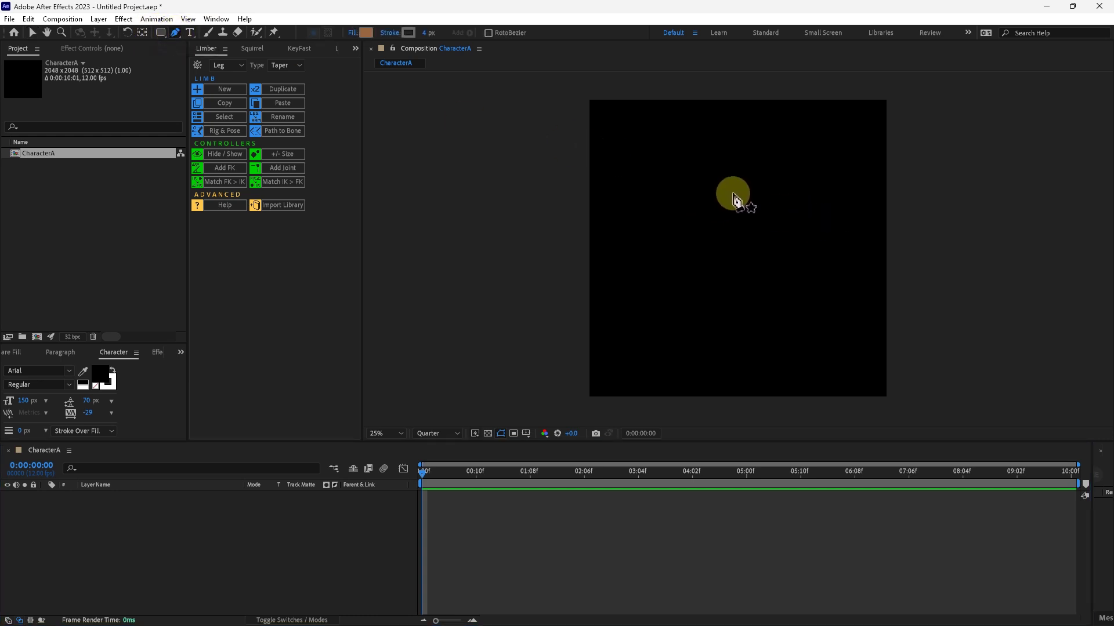
pyautogui.moveTo(733, 191); pyautogui.dragTo(774, 191)
pyautogui.moveTo(771, 288); pyautogui.dragTo(714, 286)
pyautogui.moveTo(735, 196); pyautogui.dragTo(769, 192)
pyautogui.moveTo(771, 287); pyautogui.dragTo(717, 287)
pyautogui.moveTo(734, 197); pyautogui.dragTo(700, 198)
# - Rename the torso's shape layer as BODY and deselect it
pyautogui.click(124, 532)
pyautogui.click(116, 497)
pyautogui.press('Return')
pyautogui.write('B')
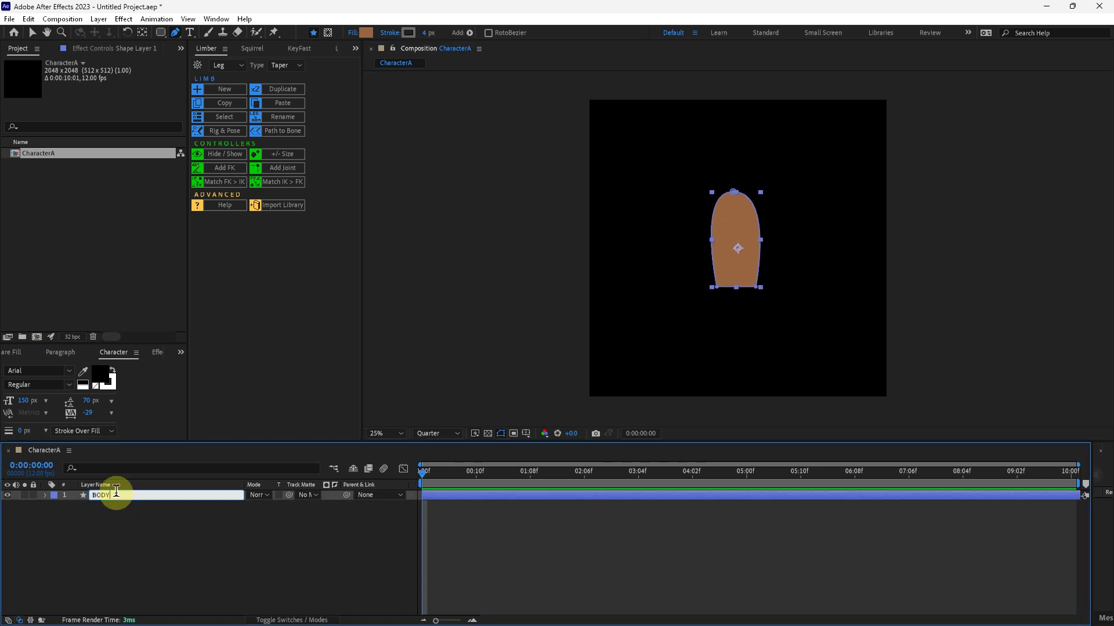
pyautogui.write('ODY')
pyautogui.press('Return')
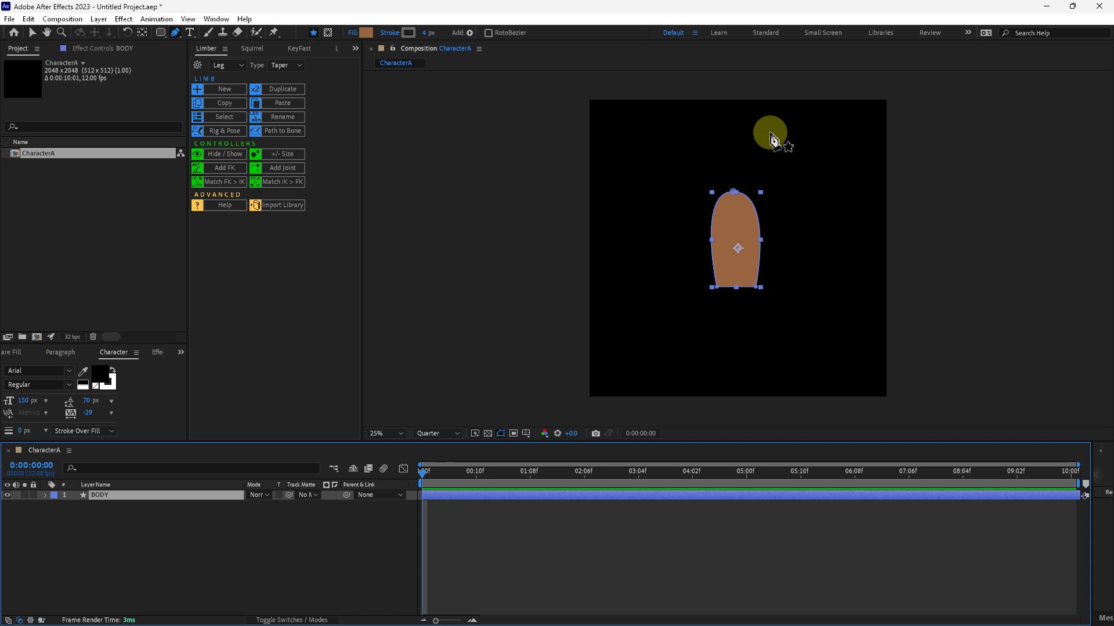
pyautogui.press('v')
pyautogui.click(494, 168)
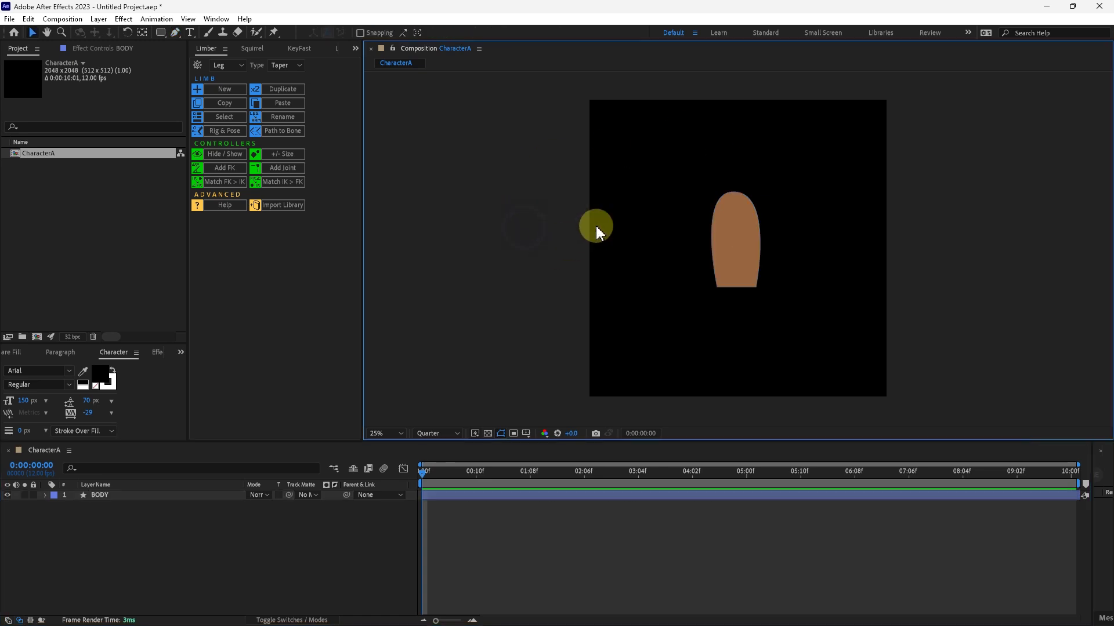
# - Move the BODY layer's anchor point to the centre of the torso's bottom edge
pyautogui.click(733, 236)
pyautogui.press('y')
pyautogui.moveTo(737, 249); pyautogui.dragTo(735, 288)
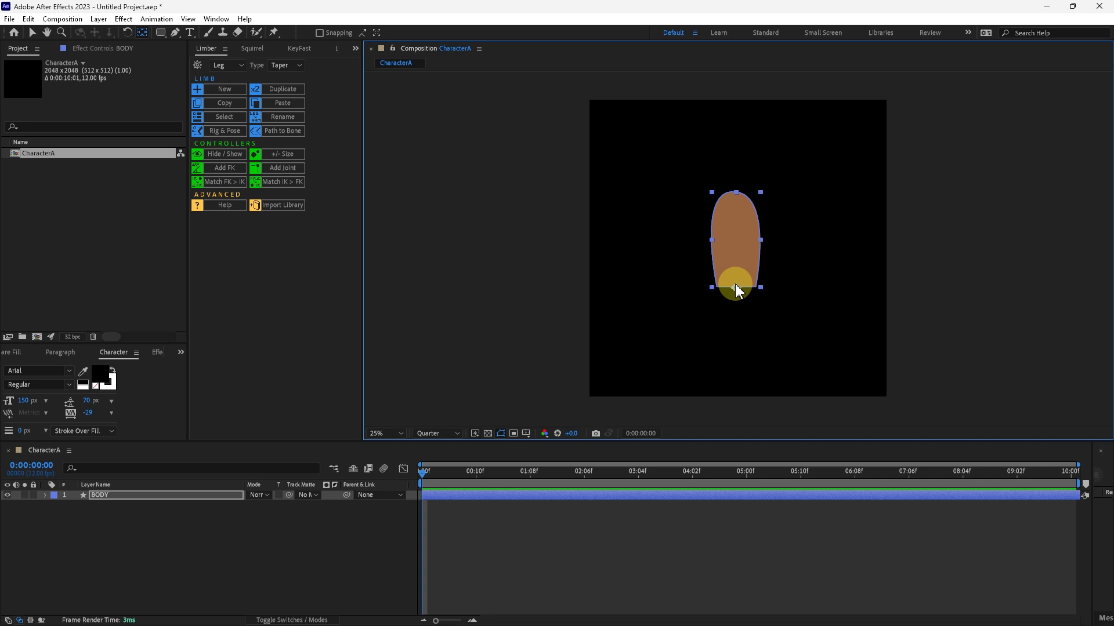
pyautogui.click(216, 547)
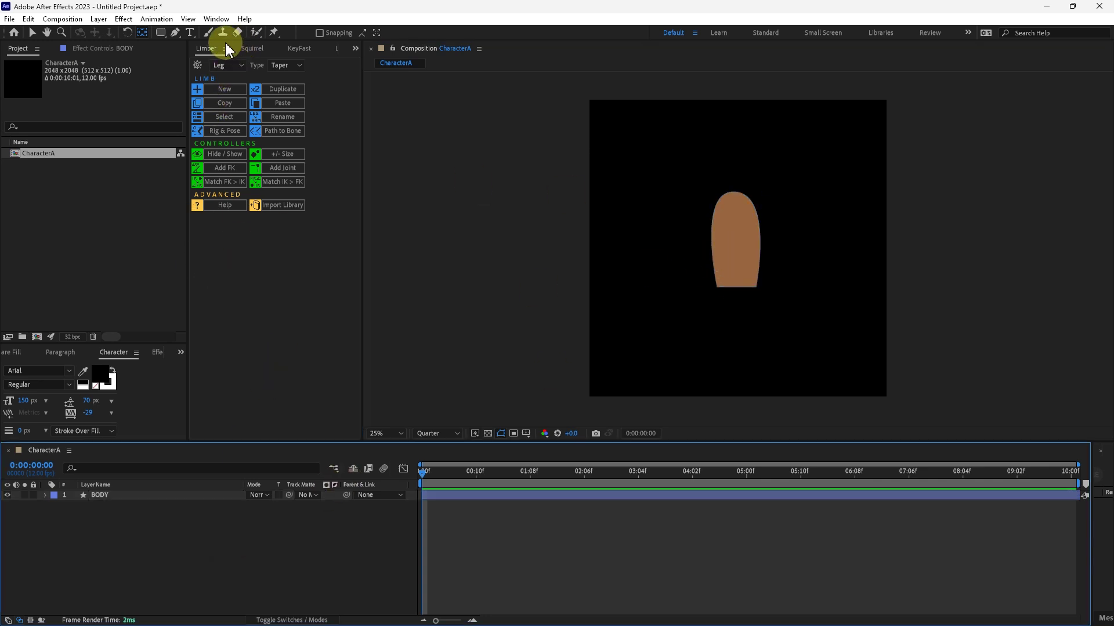
# - Create a new Limber arm of the Taper type named left
pyautogui.click(205, 51)
pyautogui.click(228, 66)
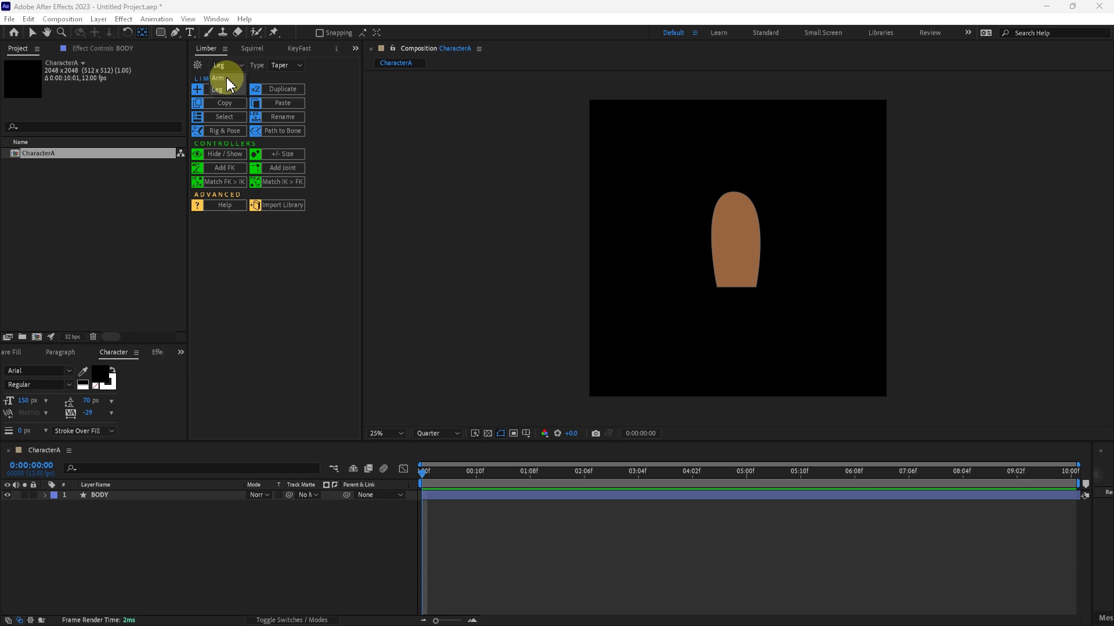
pyautogui.click(223, 78)
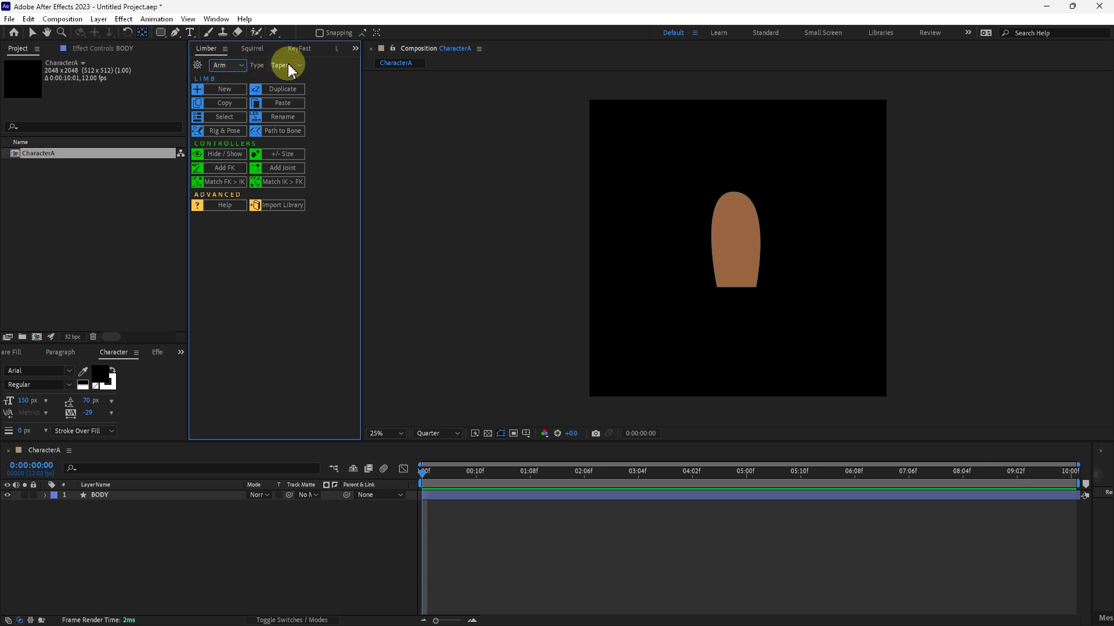
pyautogui.click(235, 90)
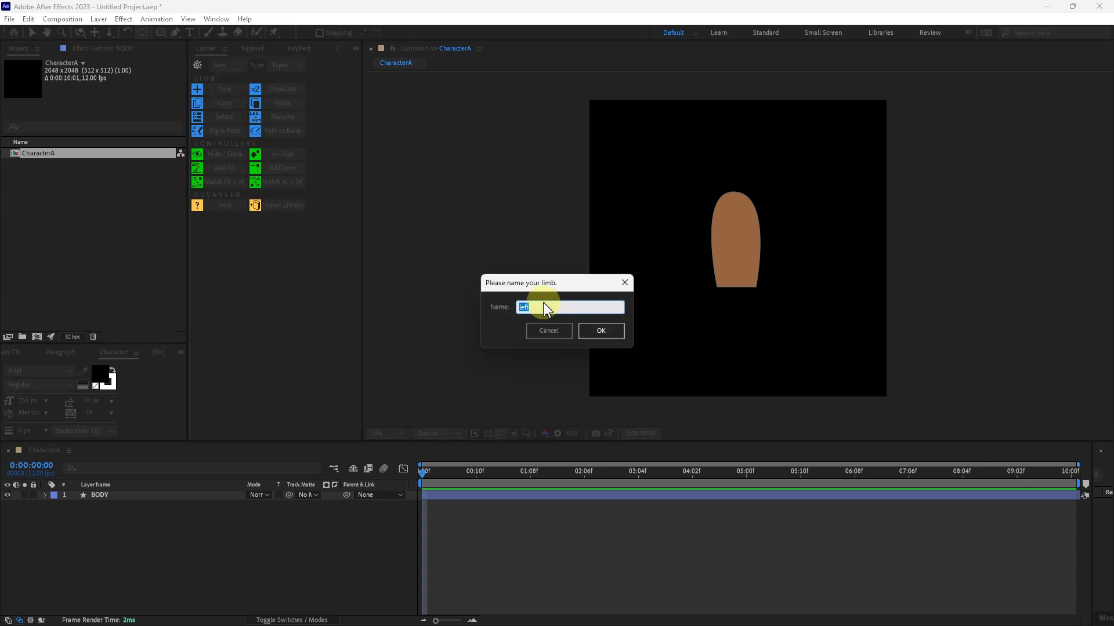
pyautogui.click(601, 331)
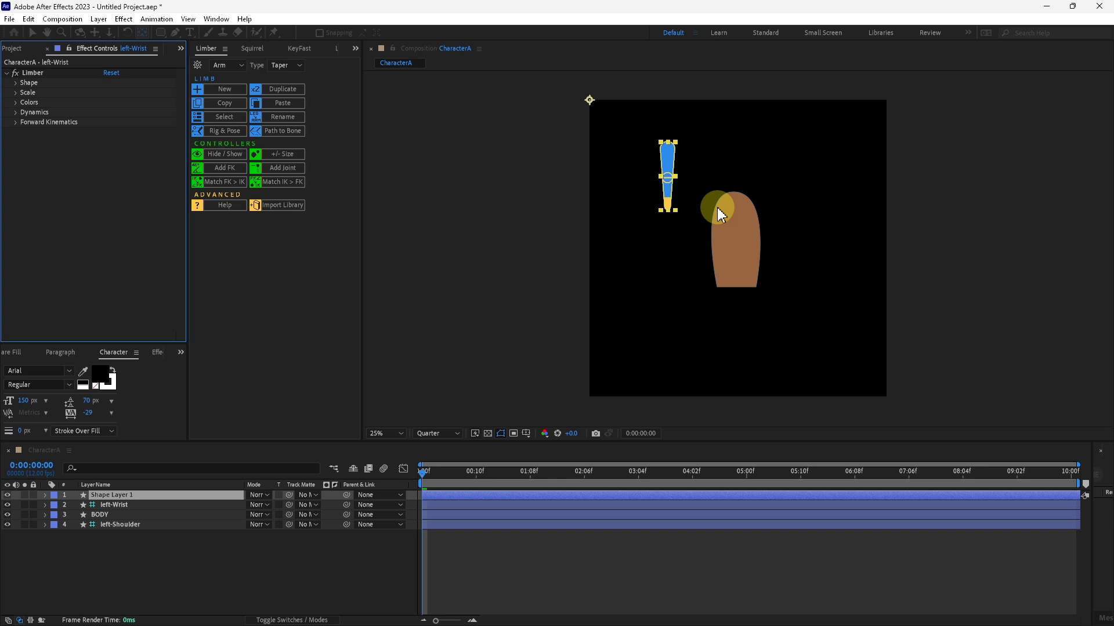
# - Place the left arm's shoulder at the torso's upper left and move its wrist to the lower left so the elbow bends
pyautogui.scroll(2, 751, 231)
pyautogui.click(737, 186)
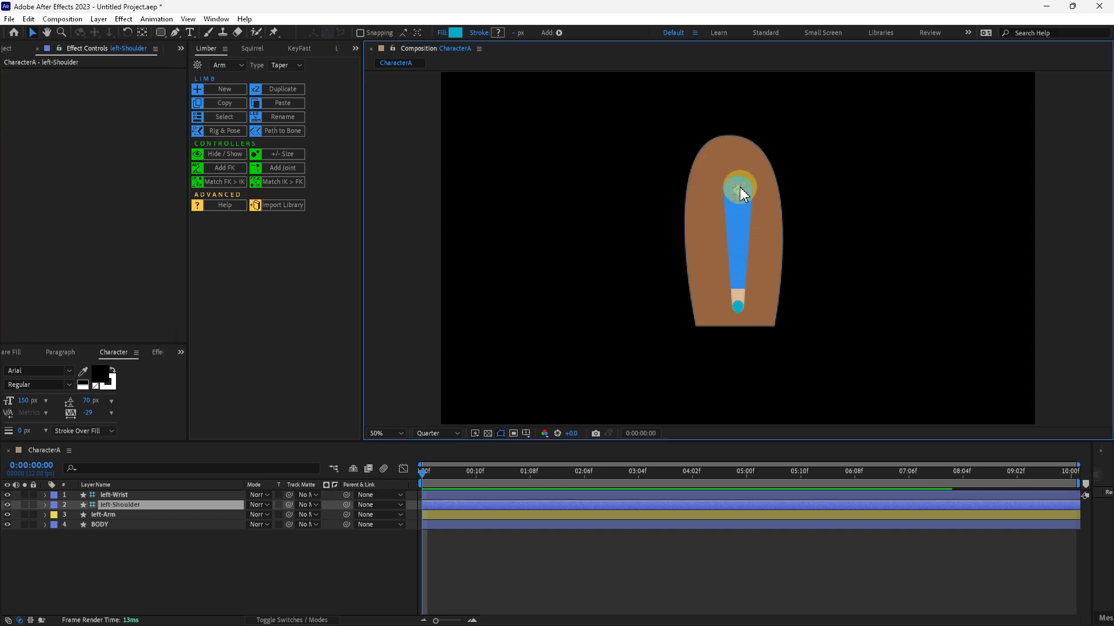
pyautogui.moveTo(740, 187); pyautogui.dragTo(713, 168)
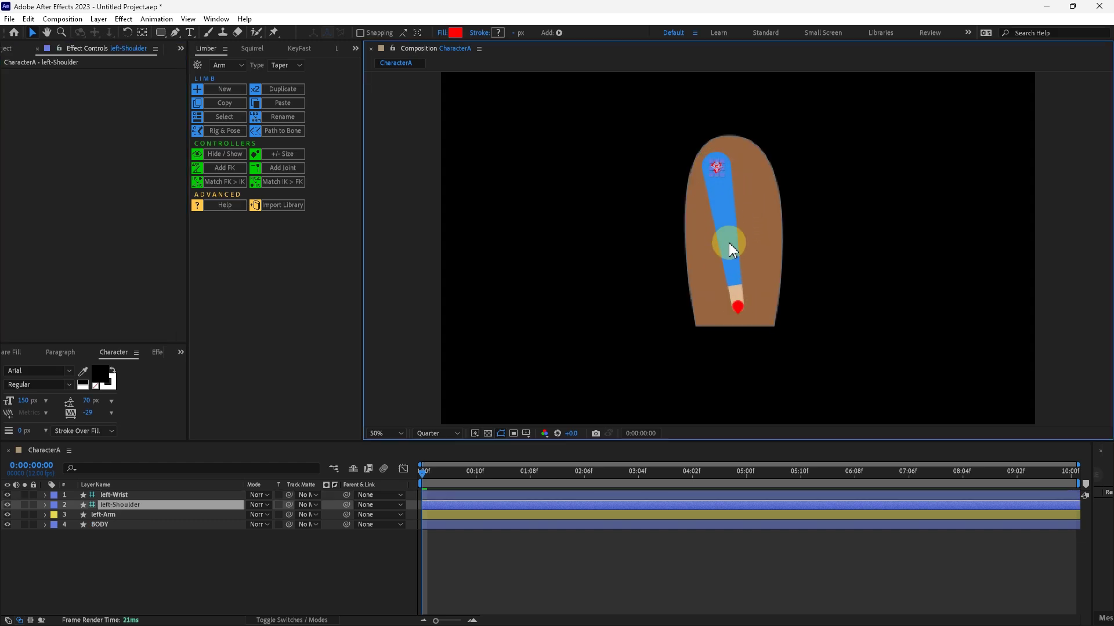
pyautogui.moveTo(739, 304); pyautogui.dragTo(710, 281)
pyautogui.click(717, 169)
pyautogui.click(726, 186)
pyautogui.click(760, 232)
pyautogui.click(709, 259)
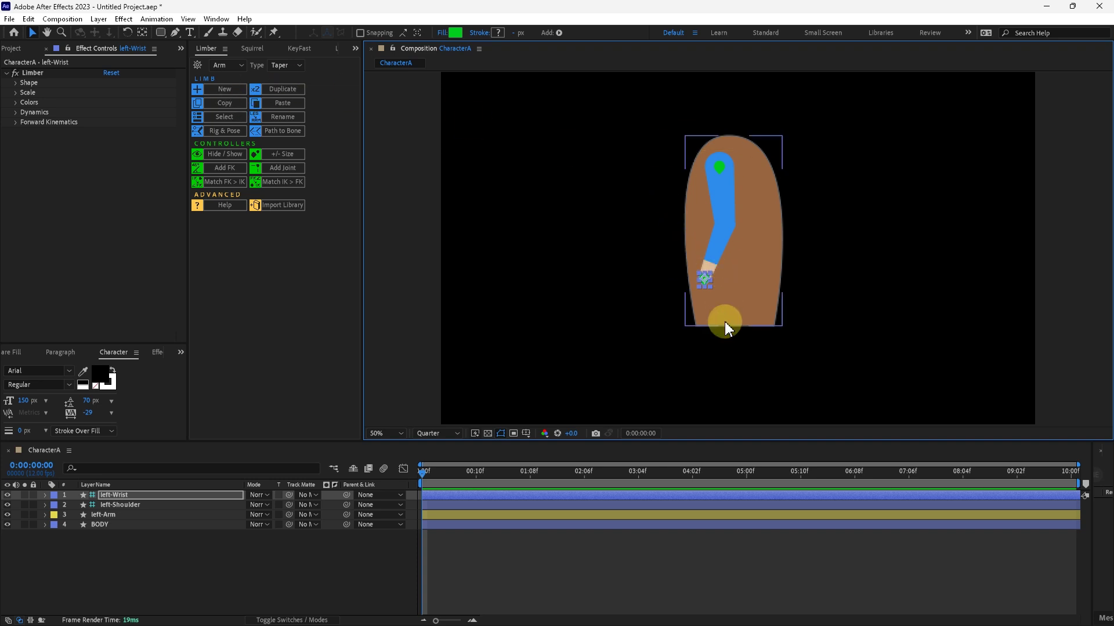
pyautogui.click(588, 237)
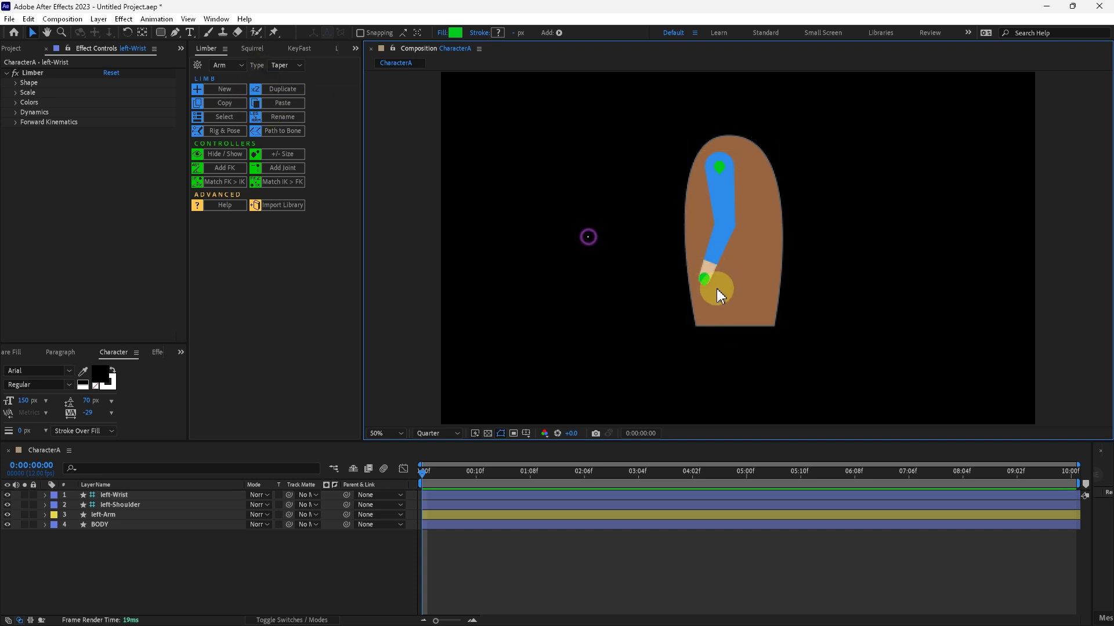
# - Set the left arm's upper and lower lengths to 240 in the left-Wrist shape settings
pyautogui.click(701, 279)
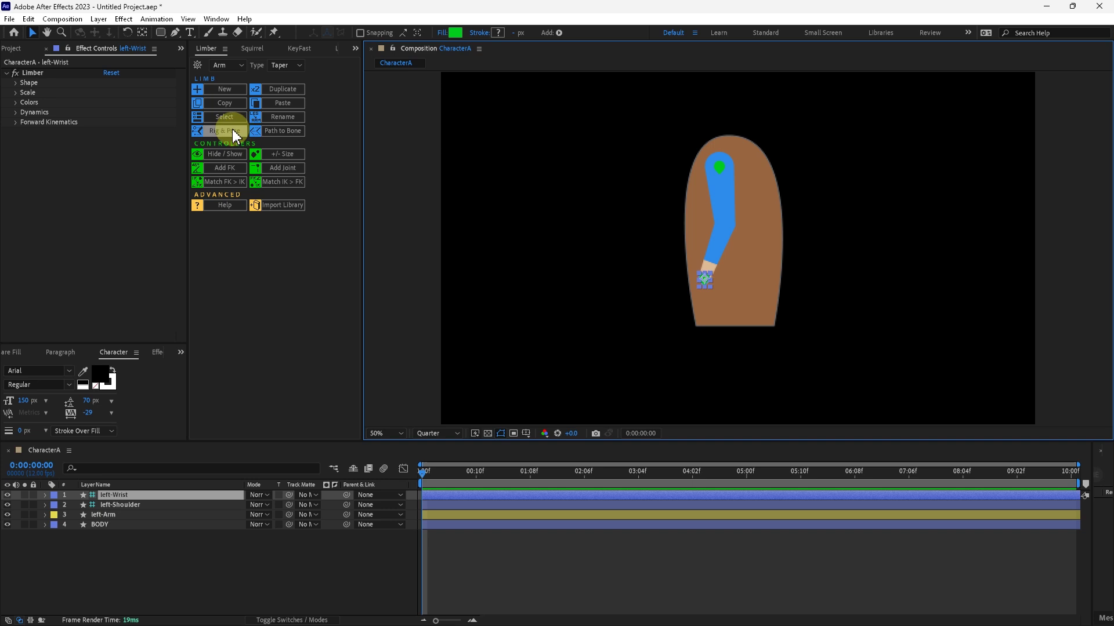
pyautogui.click(16, 83)
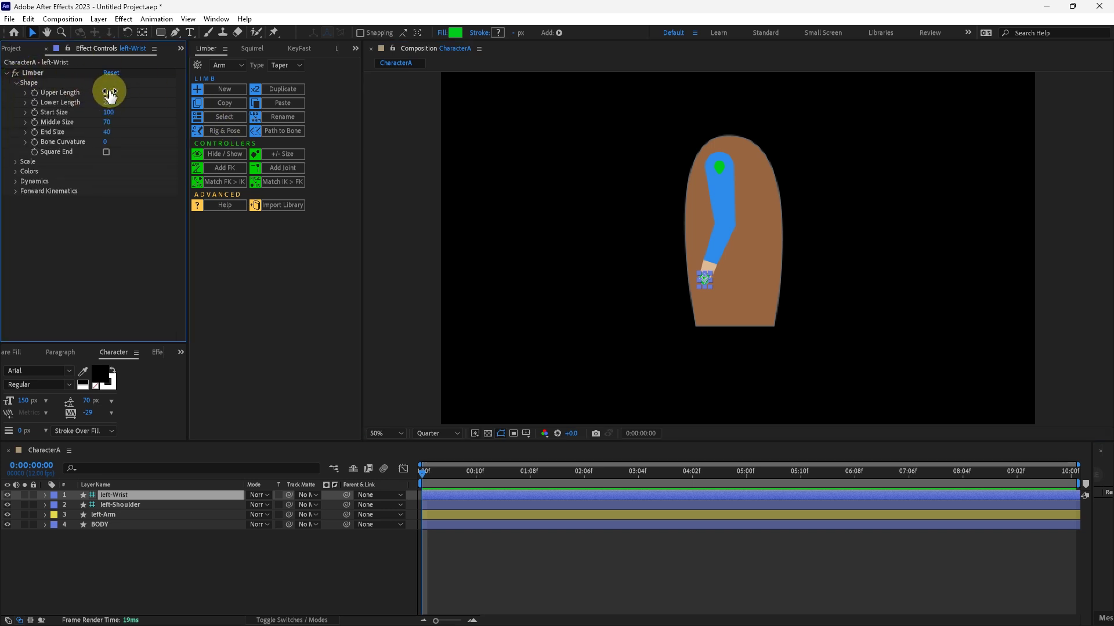
pyautogui.moveTo(109, 93); pyautogui.dragTo(119, 93)
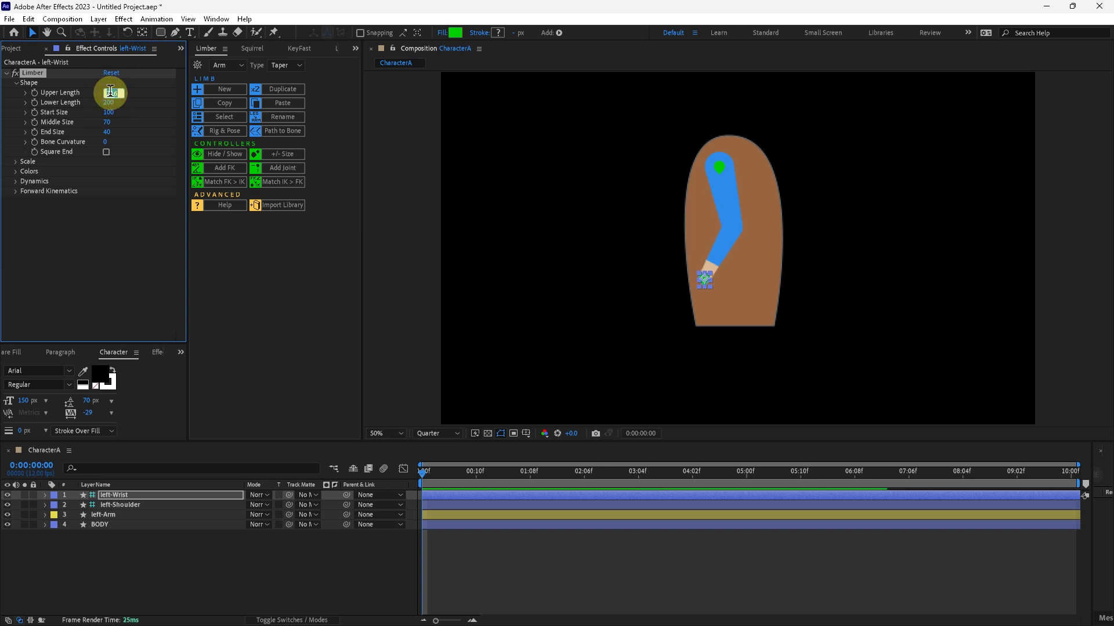
pyautogui.click(111, 96)
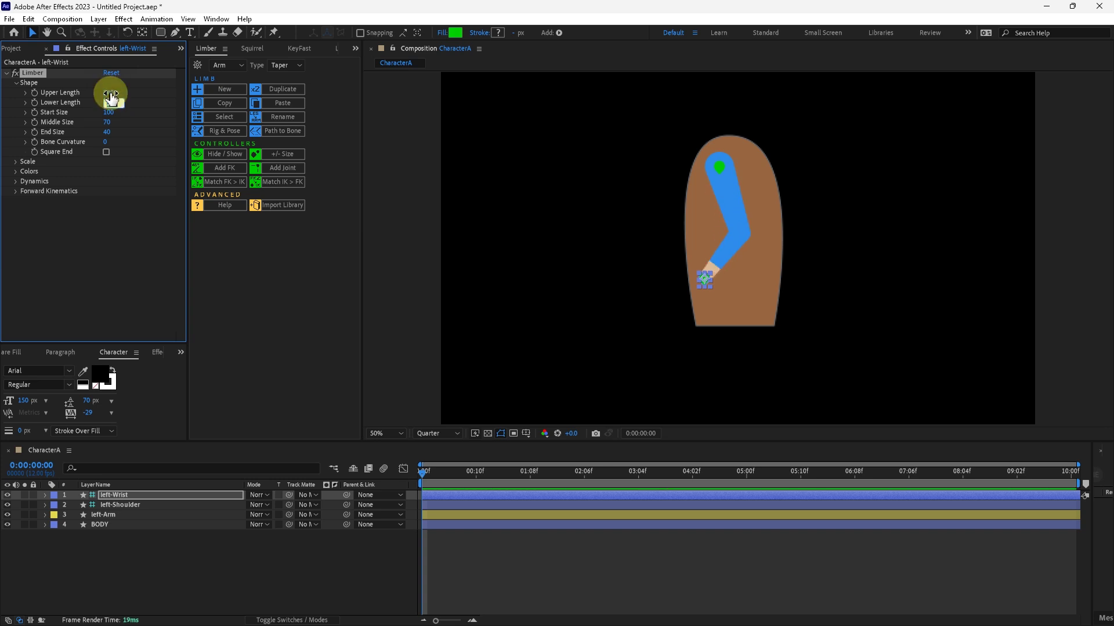
pyautogui.write('240')
pyautogui.press('Return')
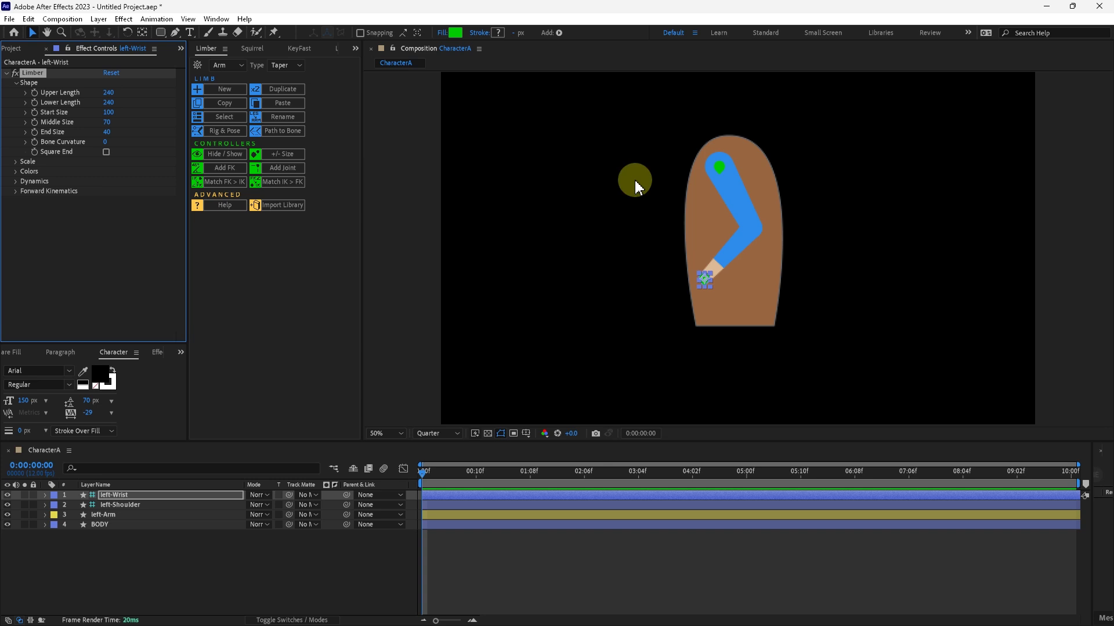
# - Set the left arm's upper and lower lengths to 250 and lower its wrist to near the torso's bottom edge
pyautogui.moveTo(704, 280); pyautogui.dragTo(716, 302)
pyautogui.click(112, 92)
pyautogui.write('250')
pyautogui.press('Tab')
pyautogui.write('250')
pyautogui.press('Return')
pyautogui.moveTo(722, 300); pyautogui.dragTo(725, 312)
pyautogui.click(733, 279)
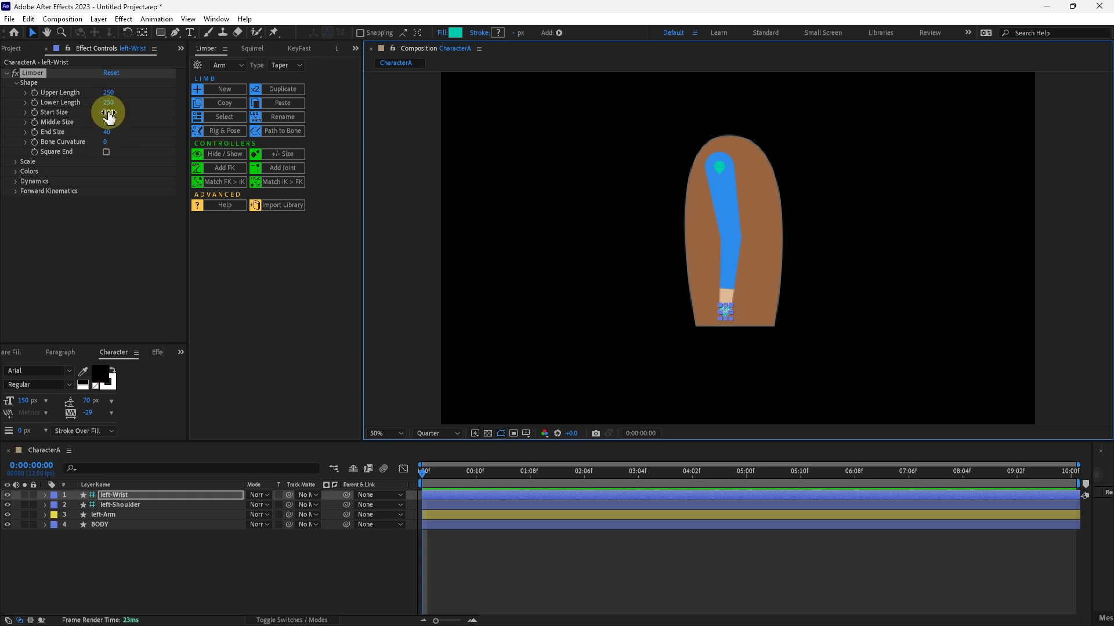
# - Set the left arm's start size to 129 and end size to 100, and move its wrist toward the torso's left edge
pyautogui.moveTo(108, 112); pyautogui.dragTo(115, 112)
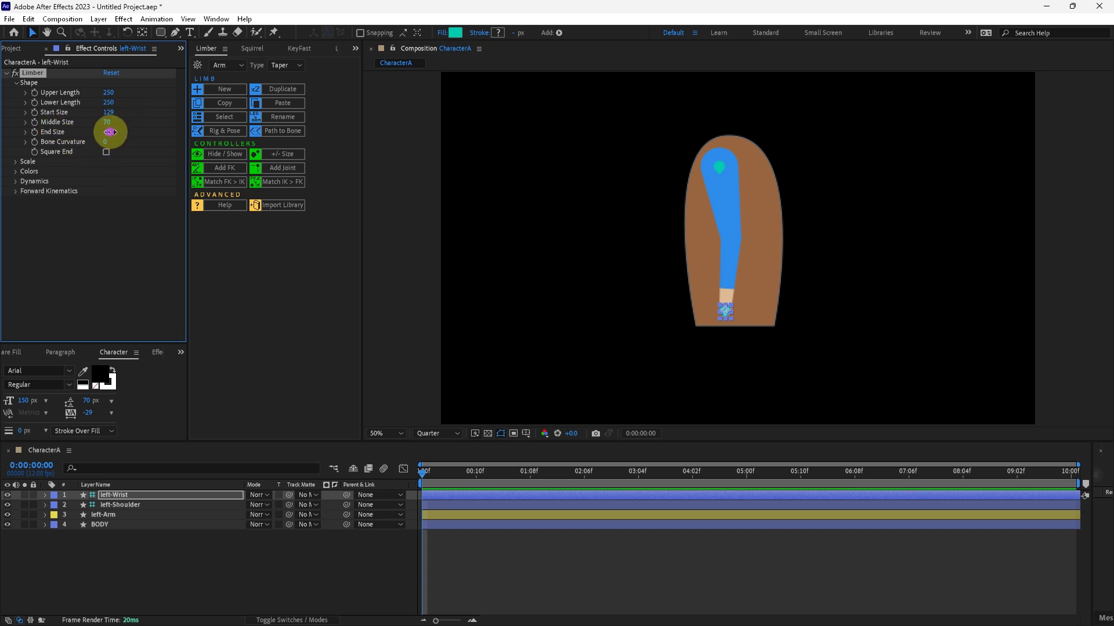
pyautogui.moveTo(108, 131); pyautogui.dragTo(142, 130)
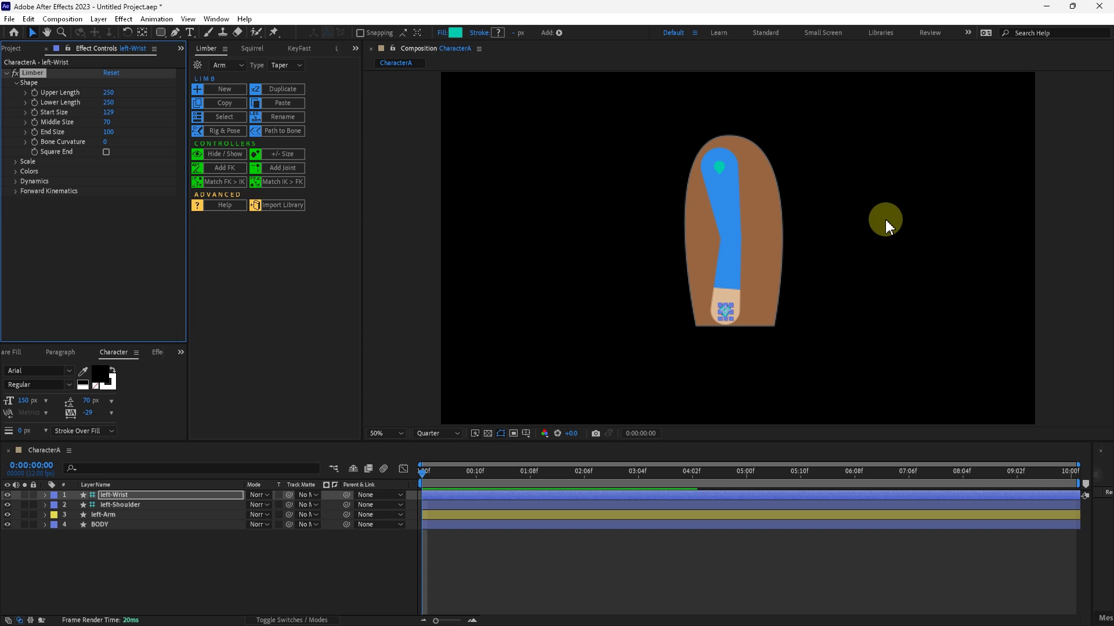
pyautogui.click(883, 216)
pyautogui.click(726, 311)
pyautogui.moveTo(725, 312); pyautogui.dragTo(704, 301)
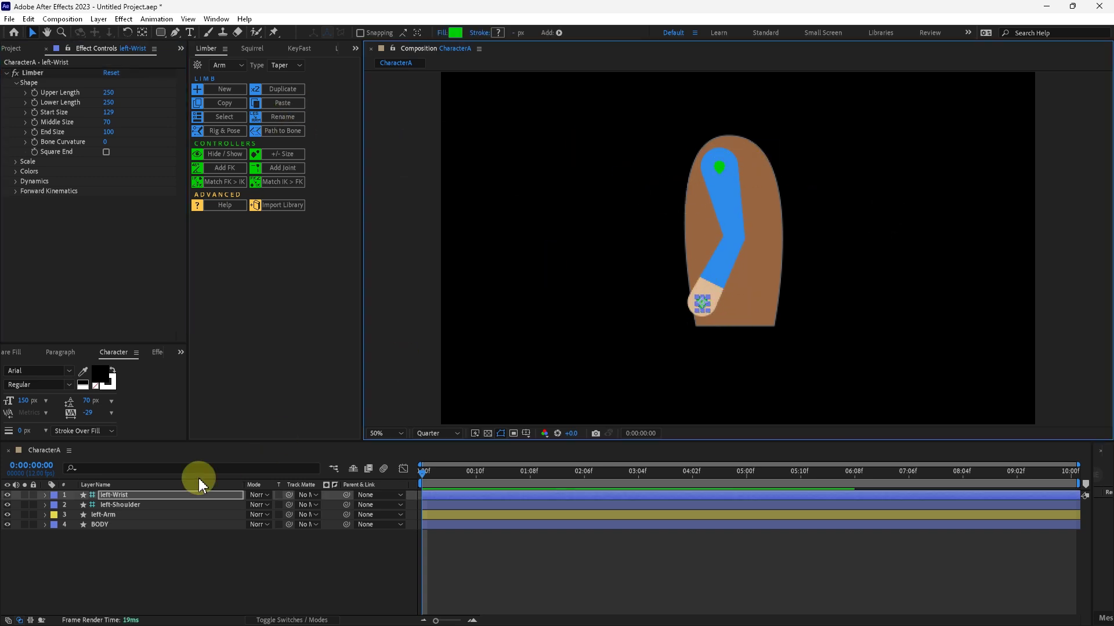
# - Duplicate the left arm together with its wrist and shoulder controllers as a new Limber limb named Right
pyautogui.click(95, 556)
pyautogui.click(125, 496)
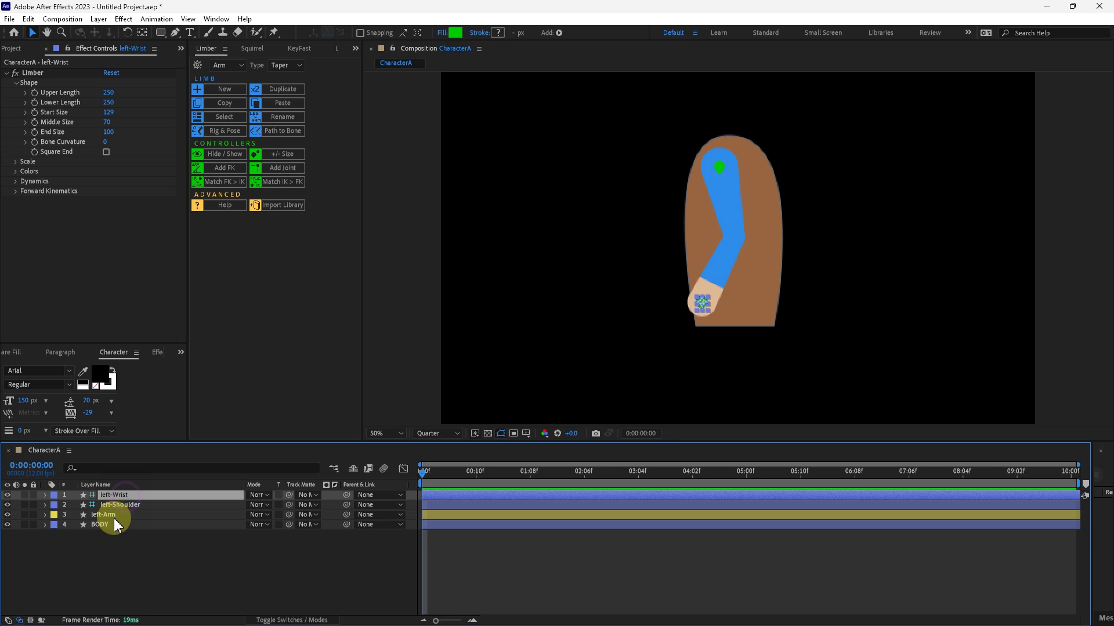
pyautogui.keyDown('shift'); pyautogui.click(114, 516); pyautogui.keyUp('shift')
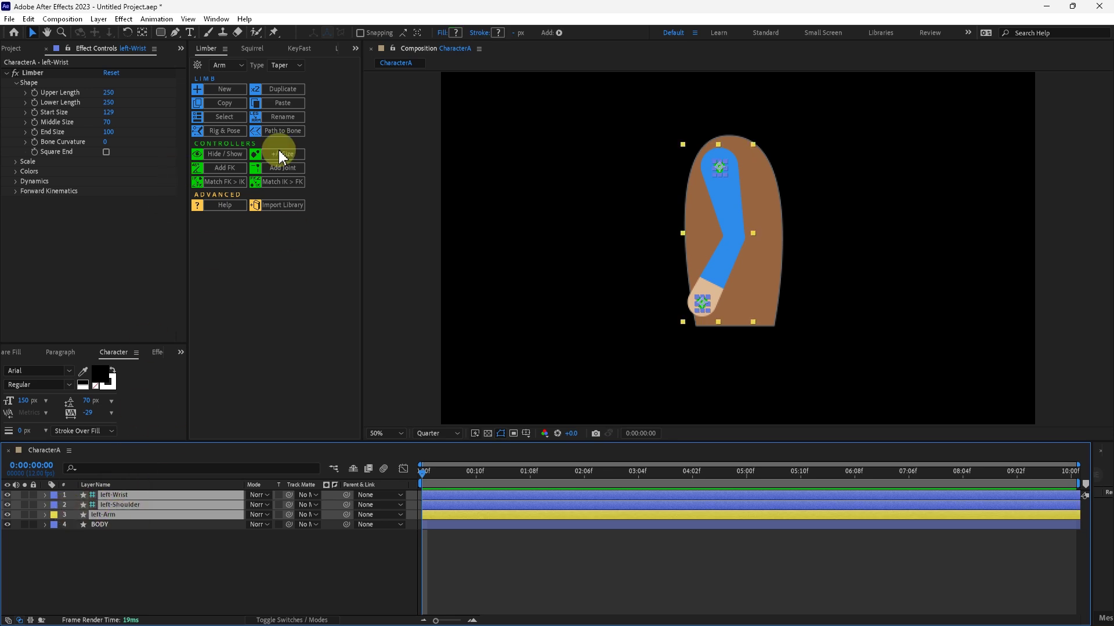
pyautogui.click(281, 93)
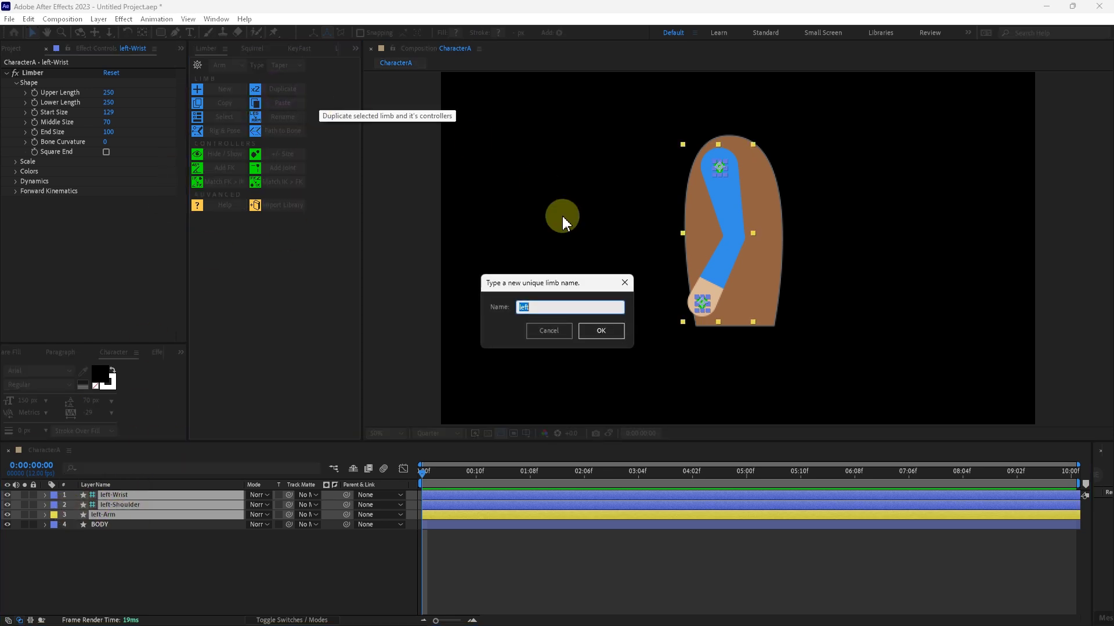
pyautogui.write('right')
pyautogui.press('Return')
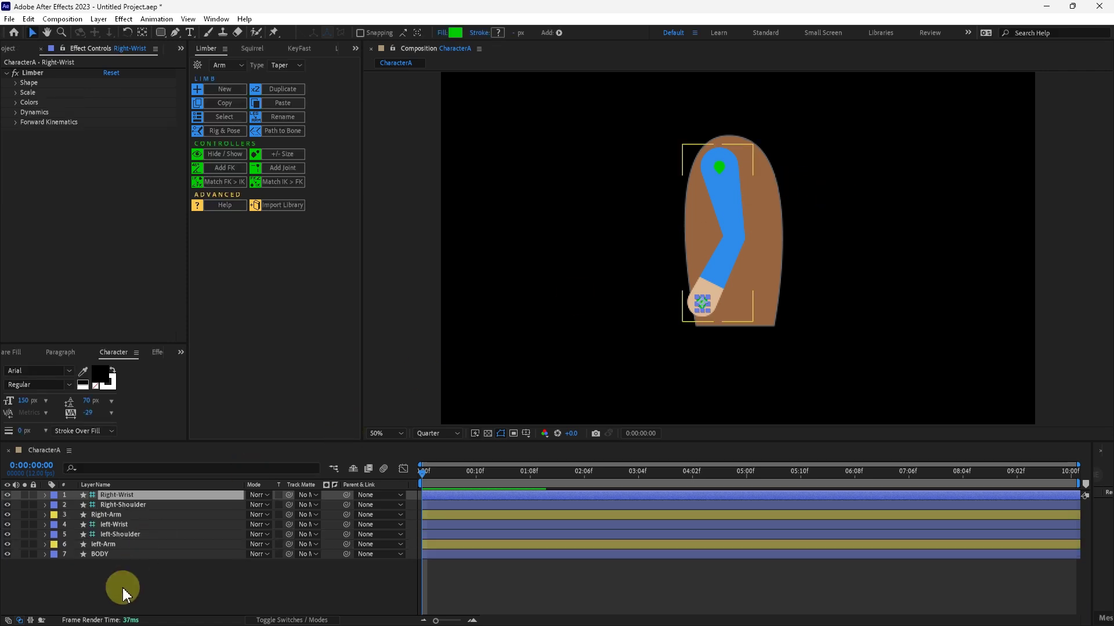
# - Move the Right-Shoulder controller horizontally to the torso's upper right
pyautogui.click(122, 587)
pyautogui.click(113, 514)
pyautogui.click(141, 505)
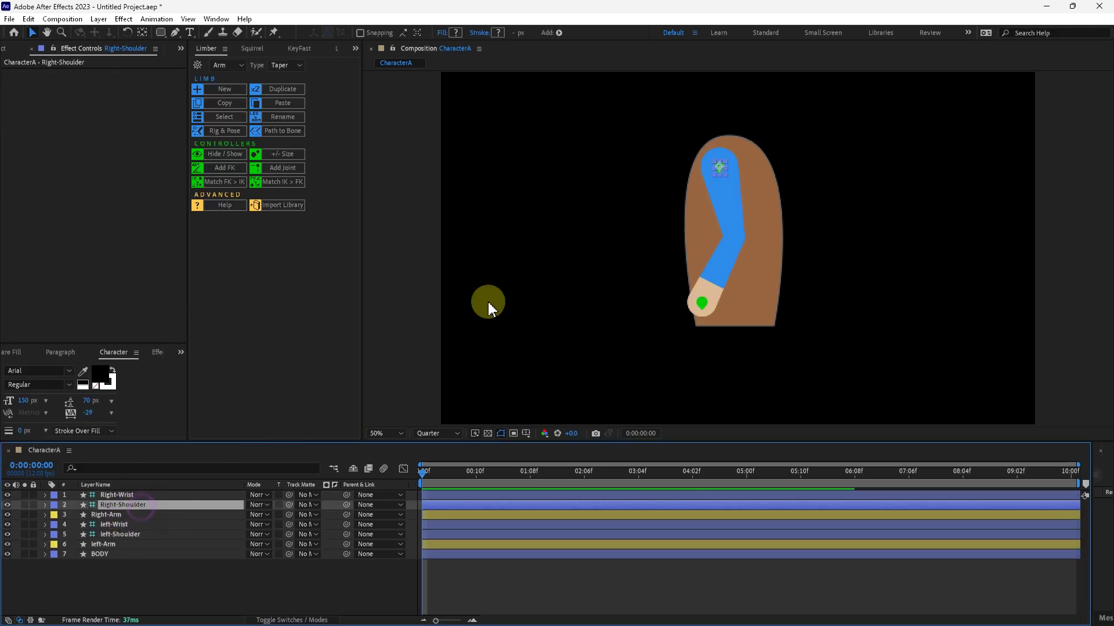
pyautogui.moveTo(719, 167); pyautogui.dragTo(750, 168)
pyautogui.click(690, 299)
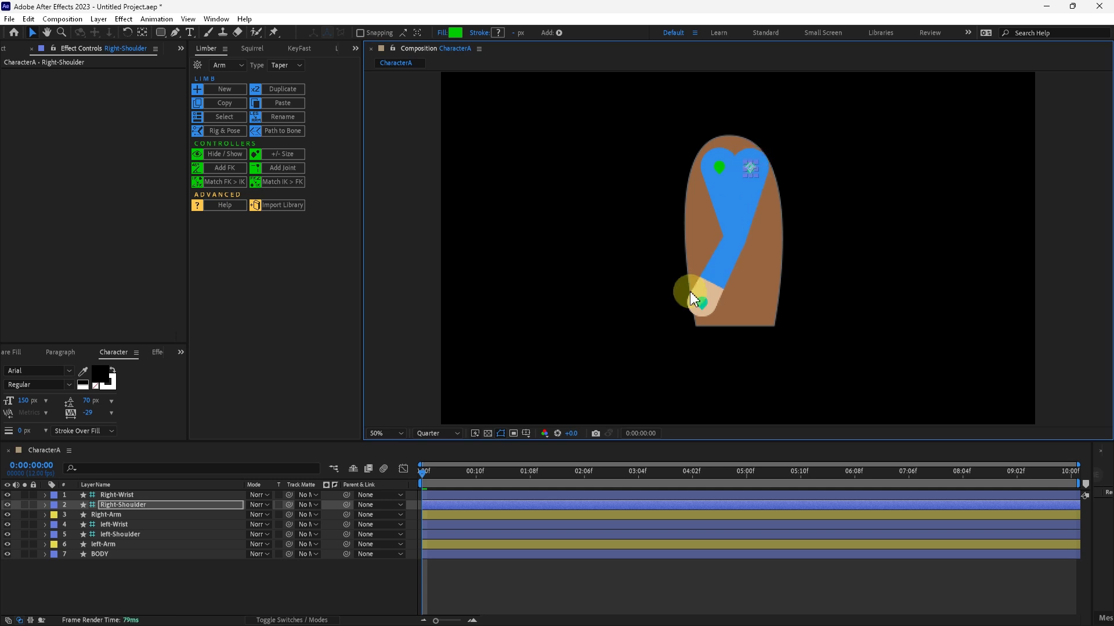
# - Spread the arms by moving the right wrist out beyond the torso's right side and the left wrist beyond its left side
pyautogui.click(118, 495)
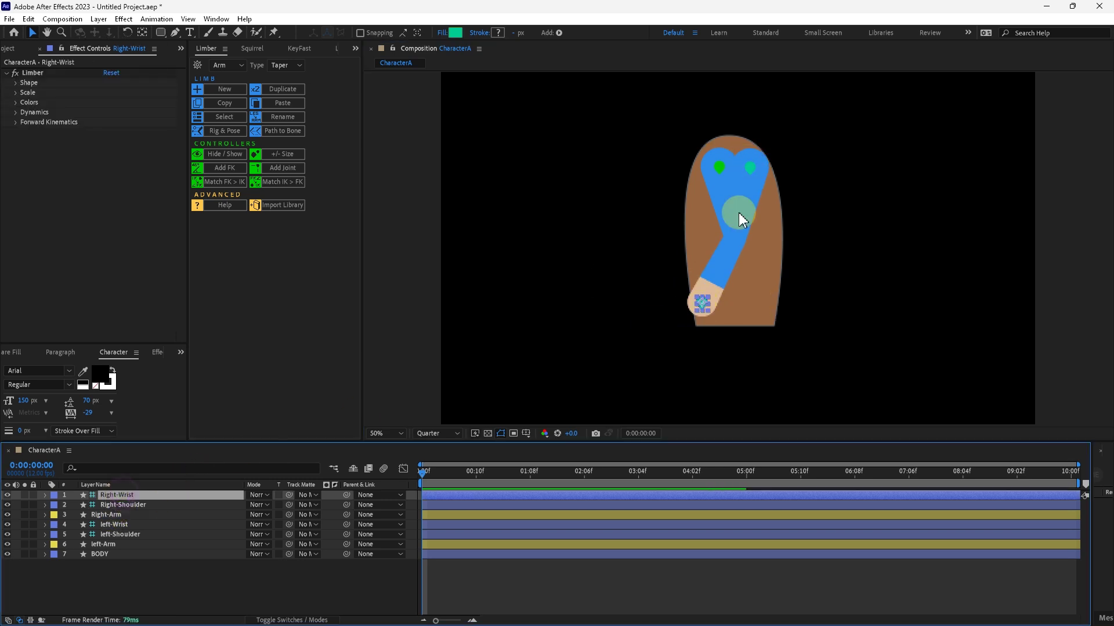
pyautogui.moveTo(704, 301); pyautogui.dragTo(812, 288)
pyautogui.click(703, 301)
pyautogui.moveTo(703, 301); pyautogui.dragTo(653, 287)
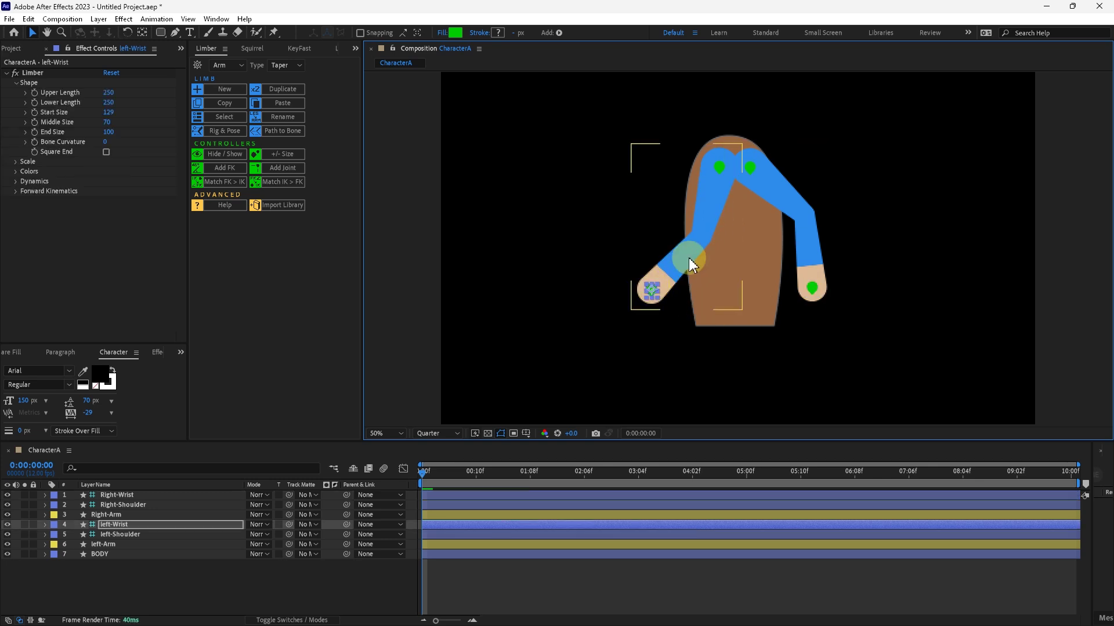
# - Move the Right-Arm layer below the BODY layer so the arm sits behind the torso
pyautogui.click(112, 515)
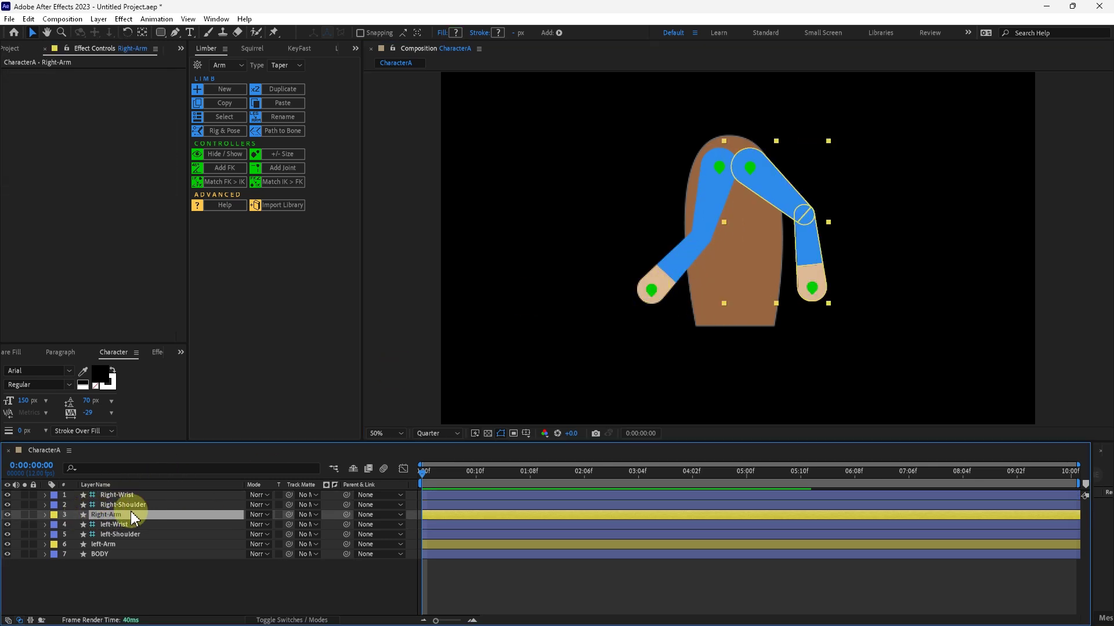
pyautogui.moveTo(108, 515); pyautogui.dragTo(117, 567)
pyautogui.click(791, 159)
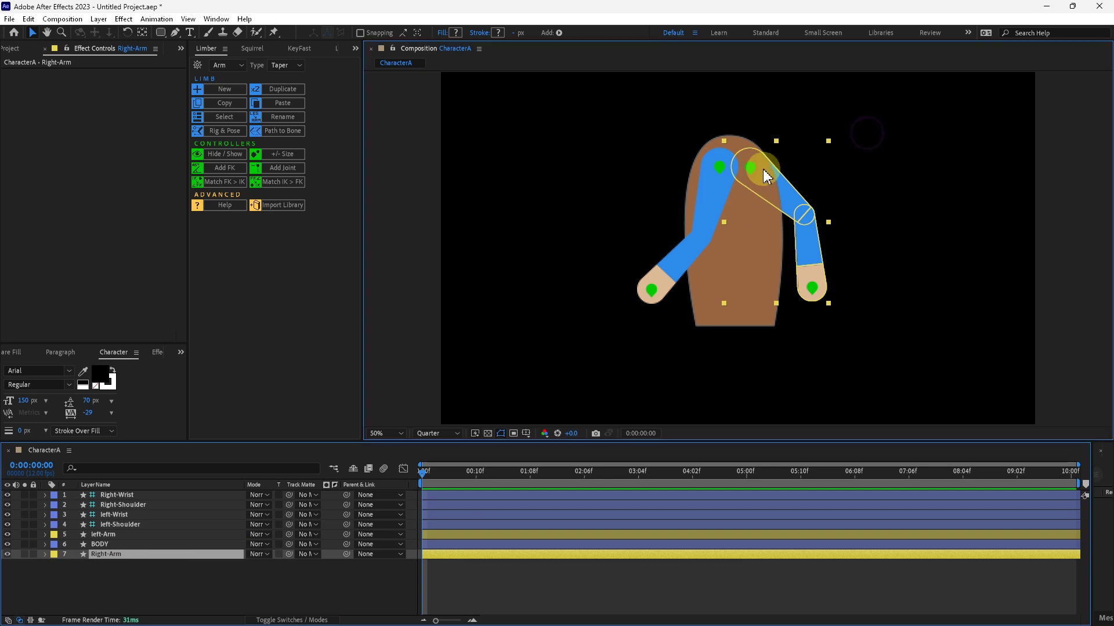
pyautogui.click(828, 284)
pyautogui.click(851, 256)
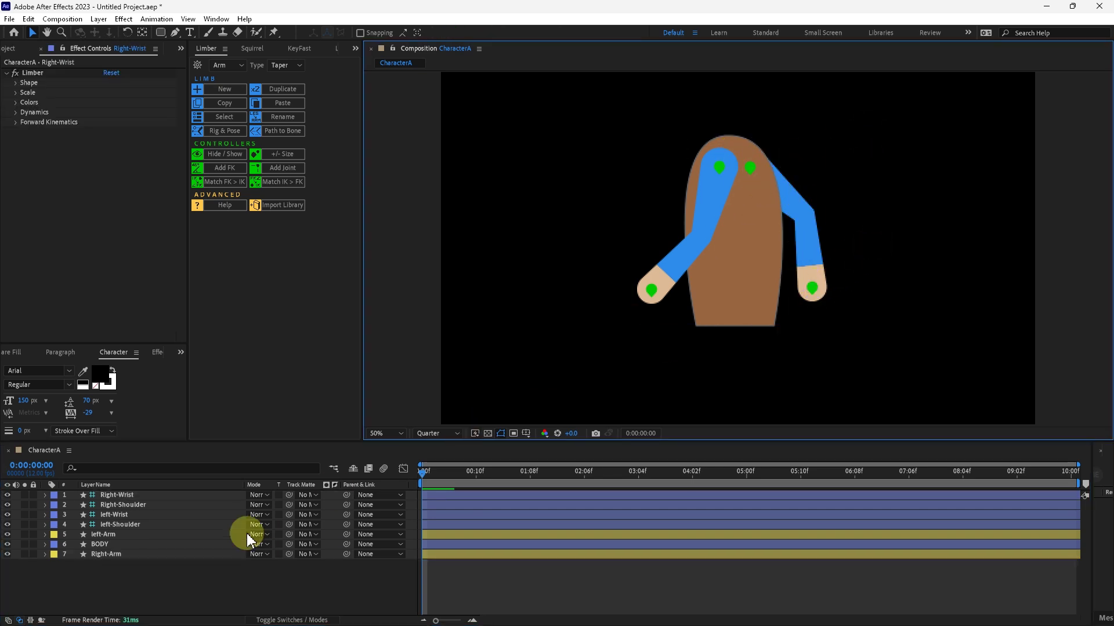
pyautogui.click(213, 561)
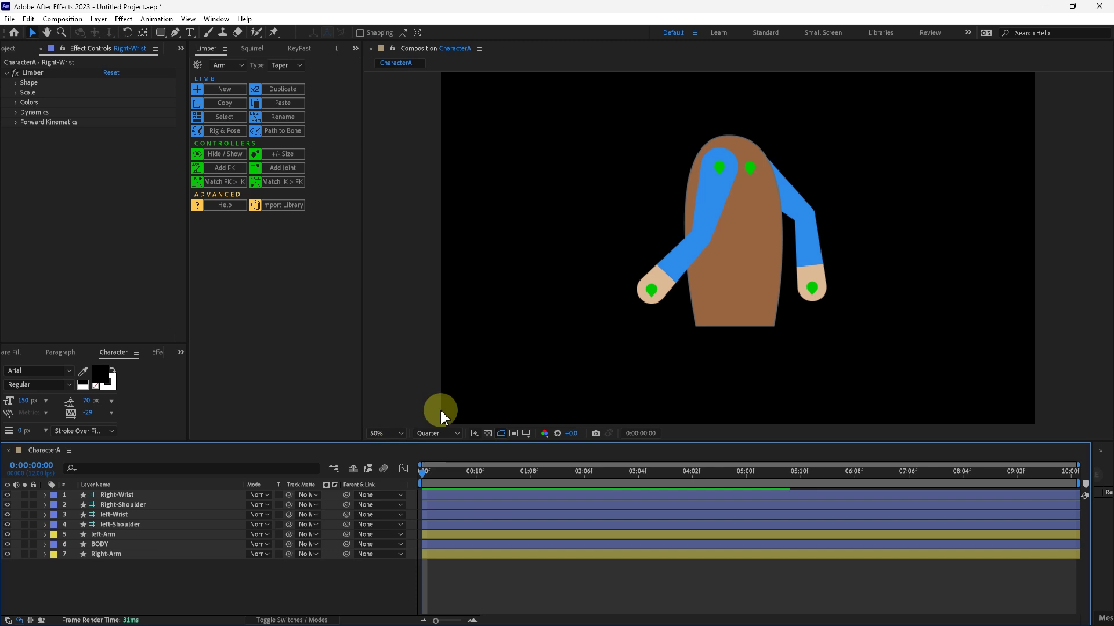
# - Create a new Limber limb of kind Leg with the Taper type, named left
pyautogui.click(220, 65)
pyautogui.click(221, 89)
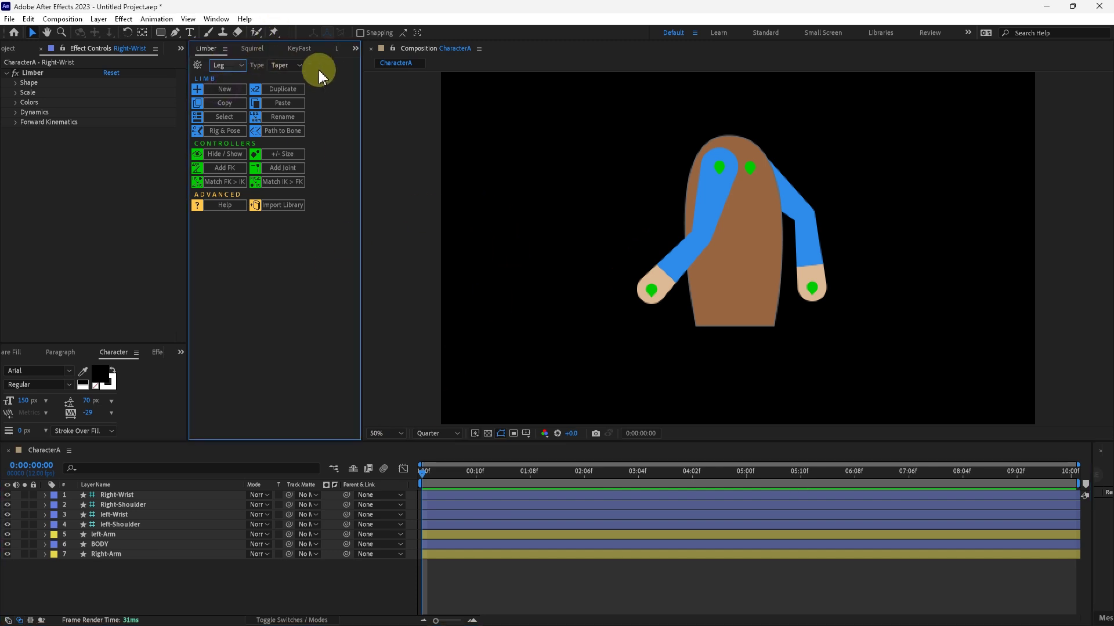
pyautogui.click(224, 87)
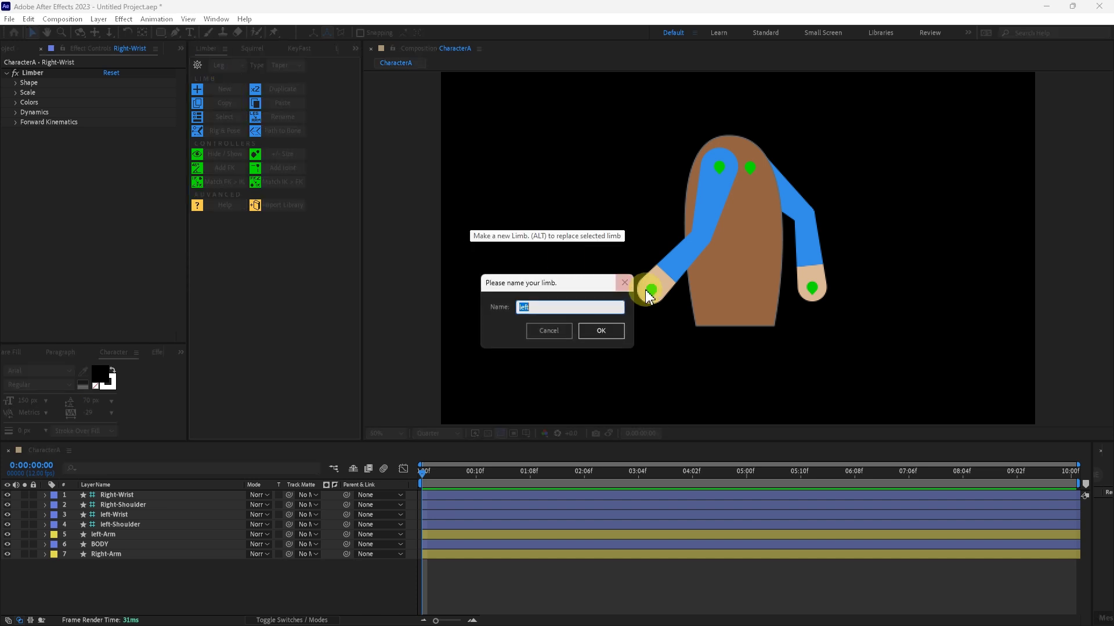
pyautogui.click(594, 334)
pyautogui.click(768, 283)
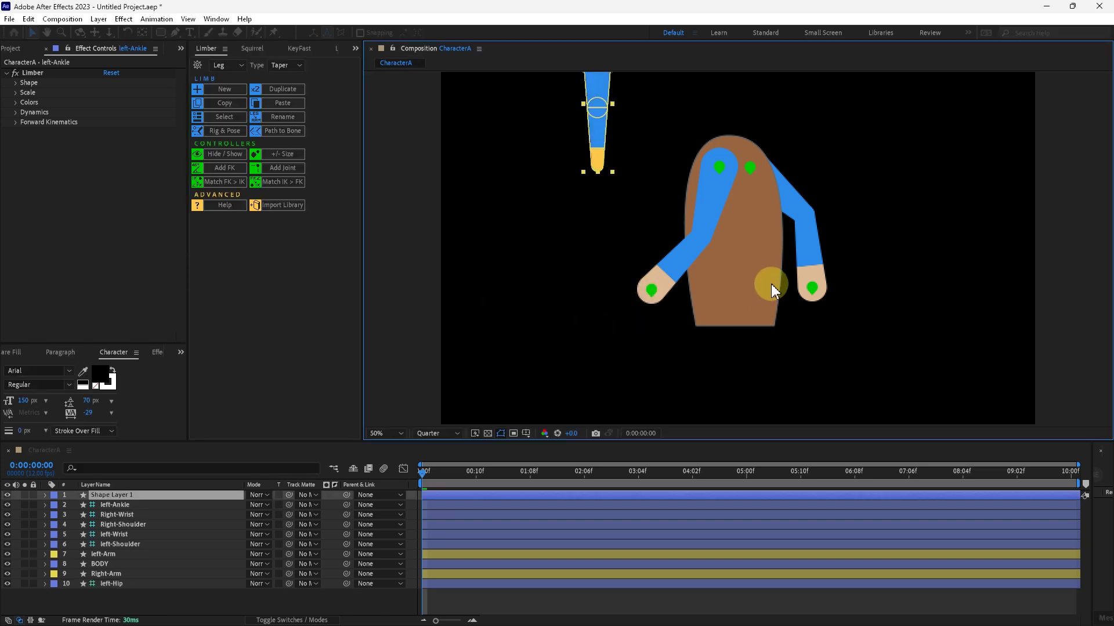
# - Position the left leg with its hip at the torso's lower-left corner and its ankle below the torso
pyautogui.moveTo(677, 137); pyautogui.dragTo(695, 214)
pyautogui.click(611, 128)
pyautogui.click(756, 267)
pyautogui.moveTo(794, 270); pyautogui.dragTo(803, 173)
pyautogui.moveTo(759, 268); pyautogui.dragTo(731, 388)
pyautogui.moveTo(740, 294); pyautogui.dragTo(745, 217)
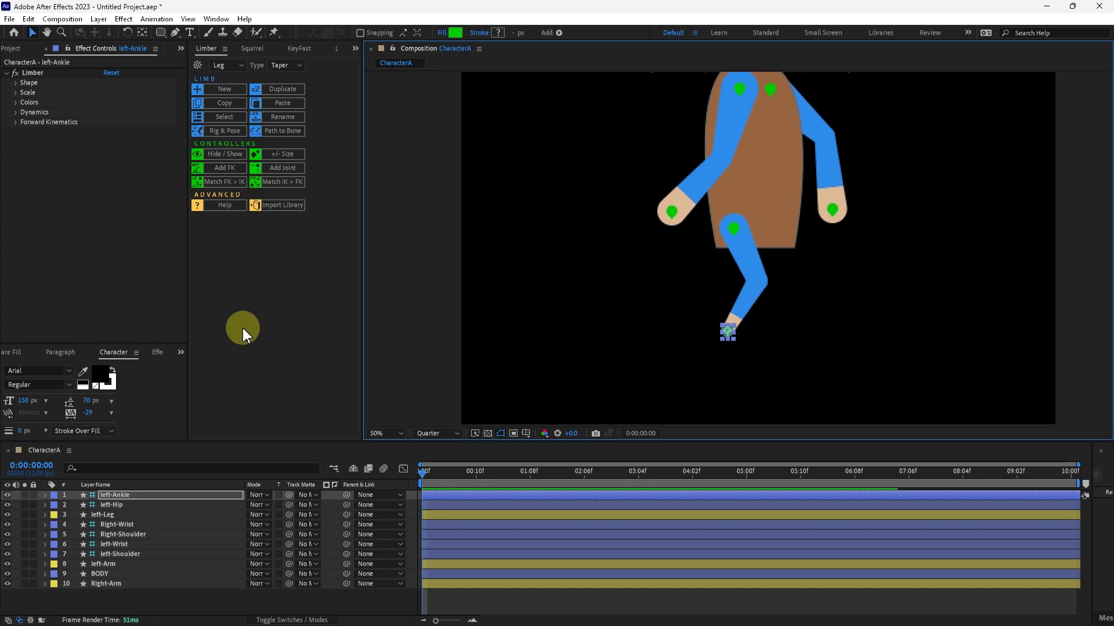
# - Reverse the left leg's knee bend by setting the ankle controller's Clockwise value to -98%
pyautogui.click(758, 337)
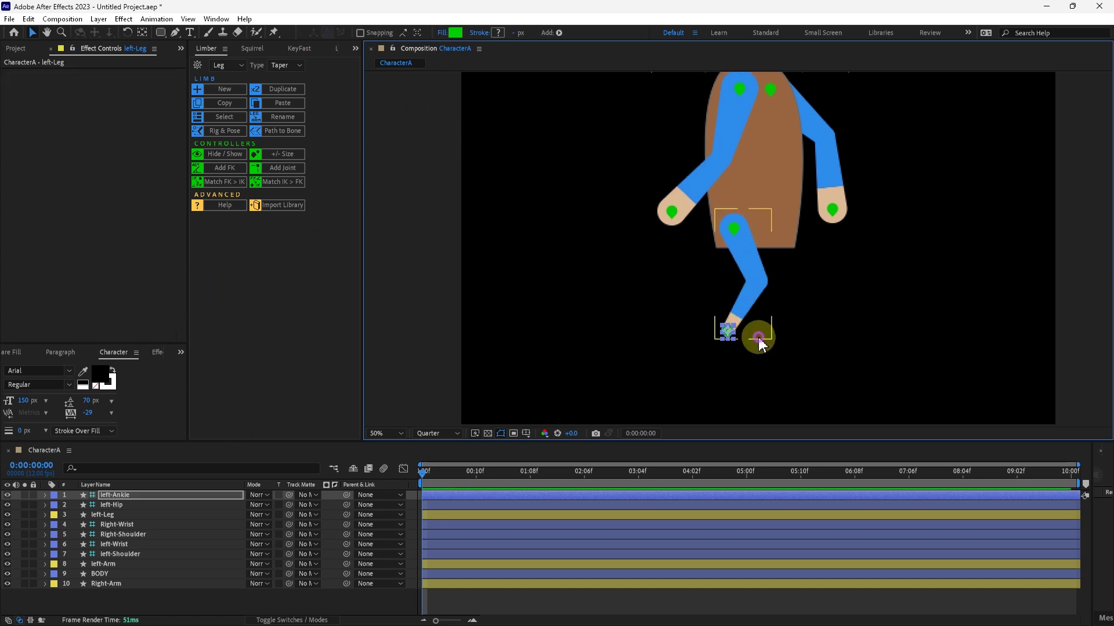
pyautogui.click(742, 363)
pyautogui.click(728, 333)
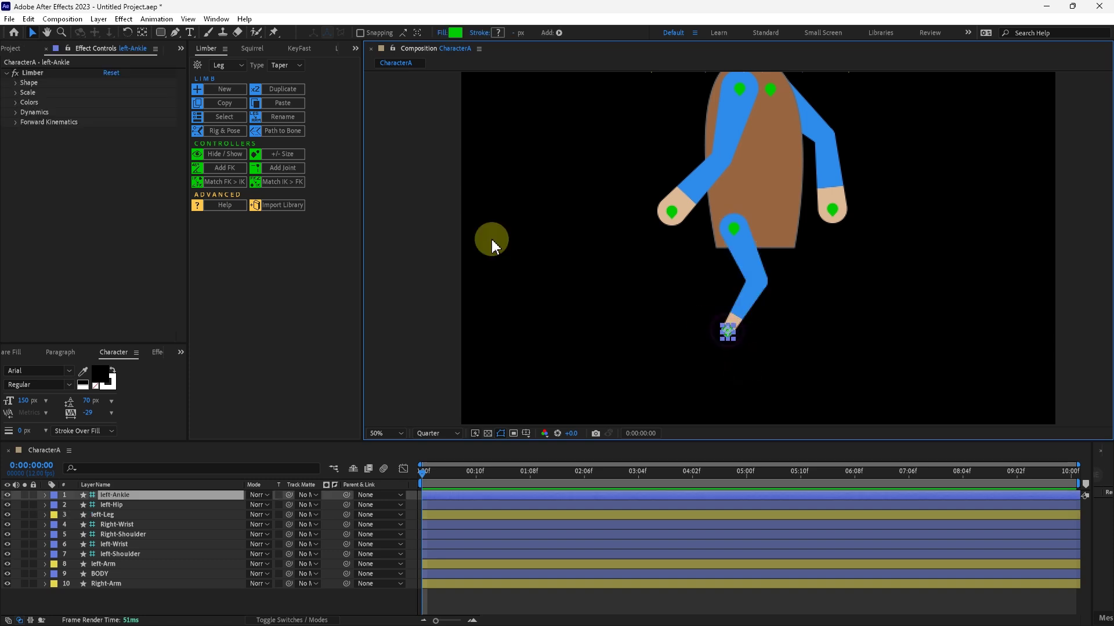
pyautogui.click(15, 121)
pyautogui.click(15, 121)
pyautogui.click(16, 112)
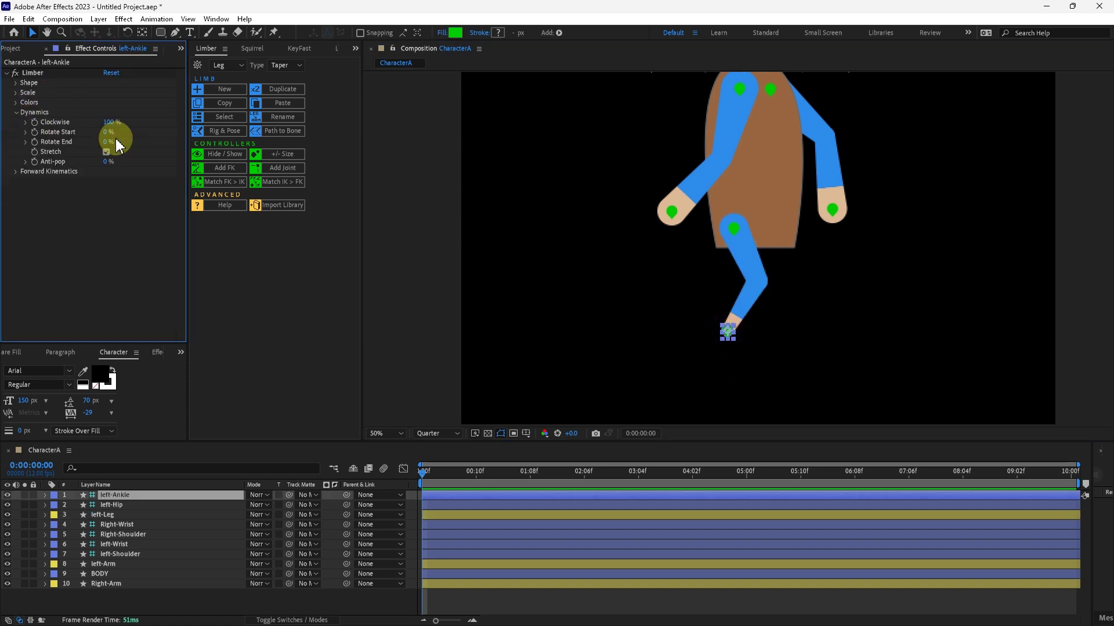
pyautogui.moveTo(109, 121); pyautogui.dragTo(4, 126)
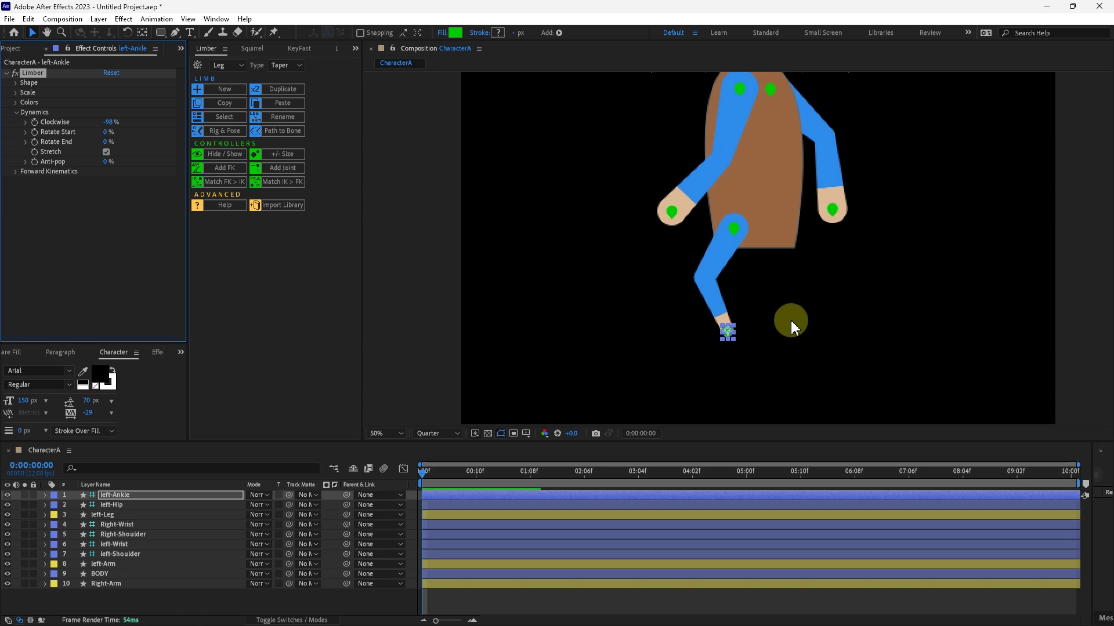
# - Lower the left ankle slightly to straighten the leg, and set the leg's End Size to 117
pyautogui.moveTo(729, 333); pyautogui.dragTo(734, 344)
pyautogui.click(724, 232)
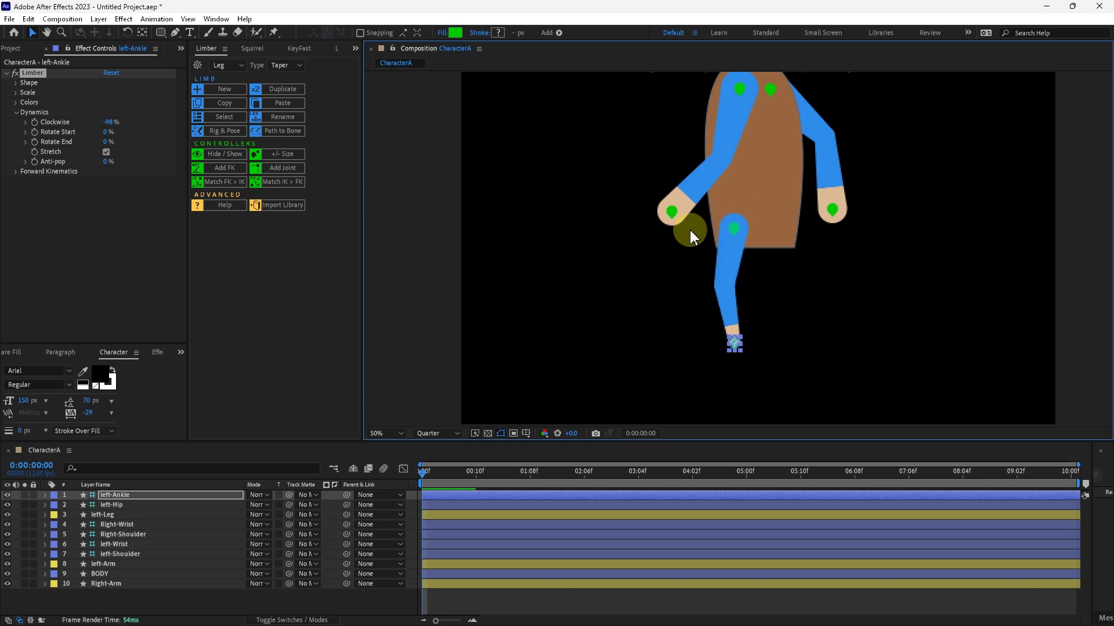
pyautogui.click(15, 83)
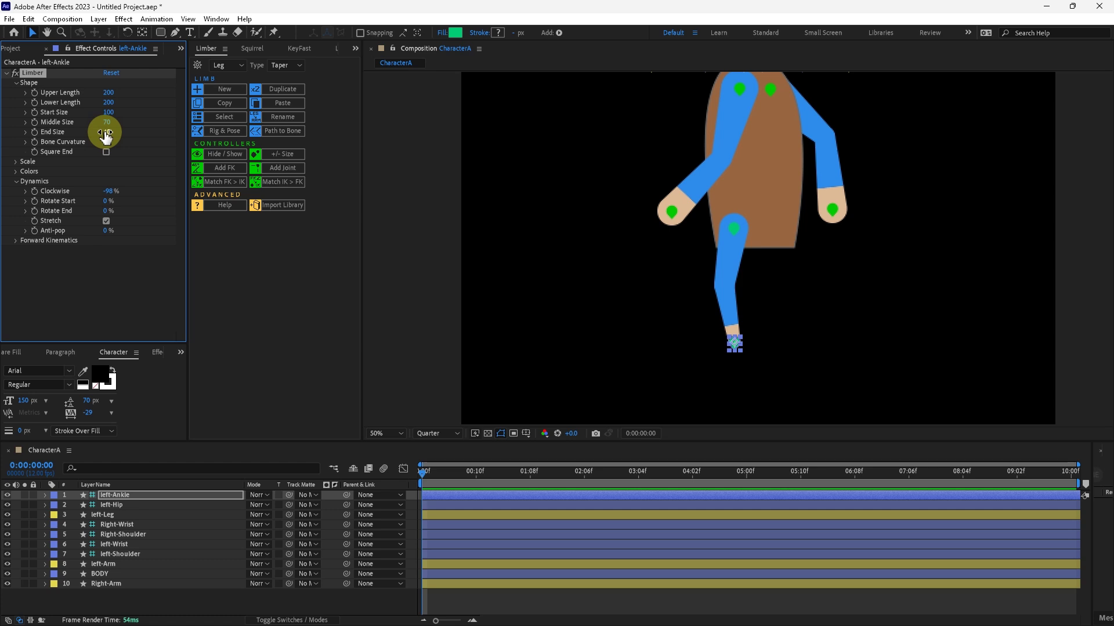
pyautogui.moveTo(106, 134); pyautogui.dragTo(145, 128)
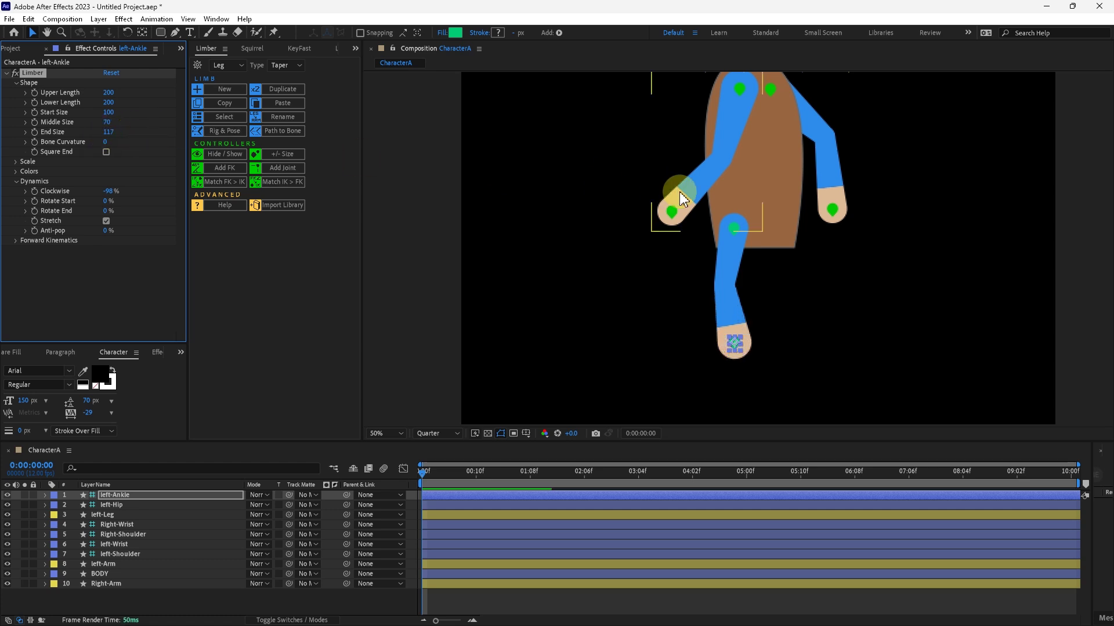
# - Show the rulers, place a vertical guide through the left shoulder, and align the left hip controller to it
pyautogui.moveTo(732, 225); pyautogui.dragTo(734, 235)
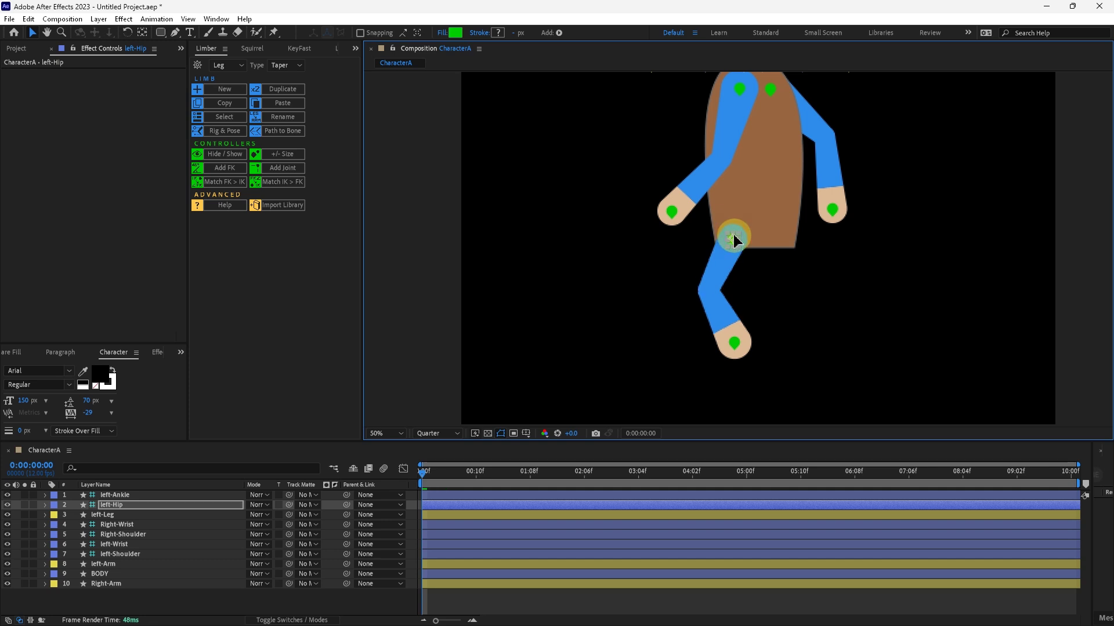
pyautogui.click(734, 239)
pyautogui.hotkey('ctrl', 'r')
pyautogui.hotkey('ctrl', 't')
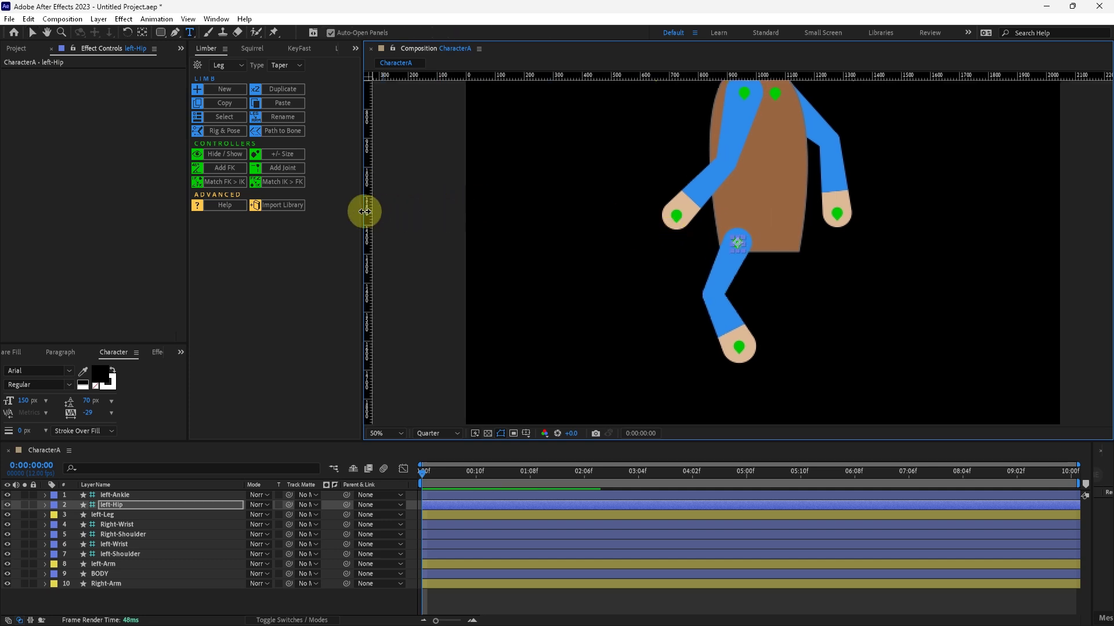
pyautogui.moveTo(366, 209); pyautogui.dragTo(734, 192)
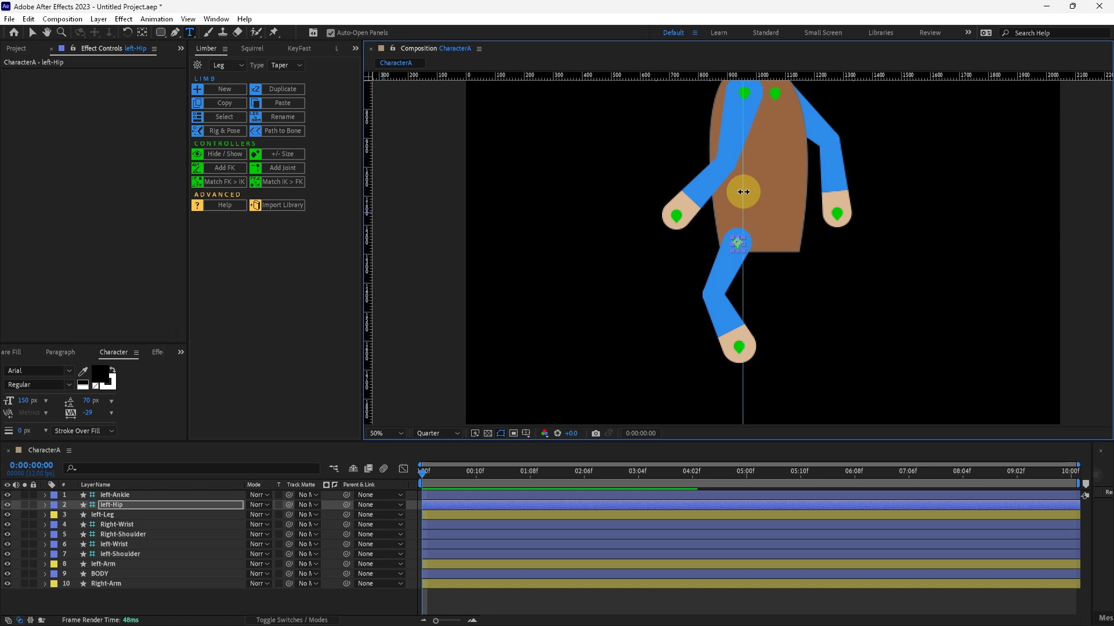
pyautogui.press('v')
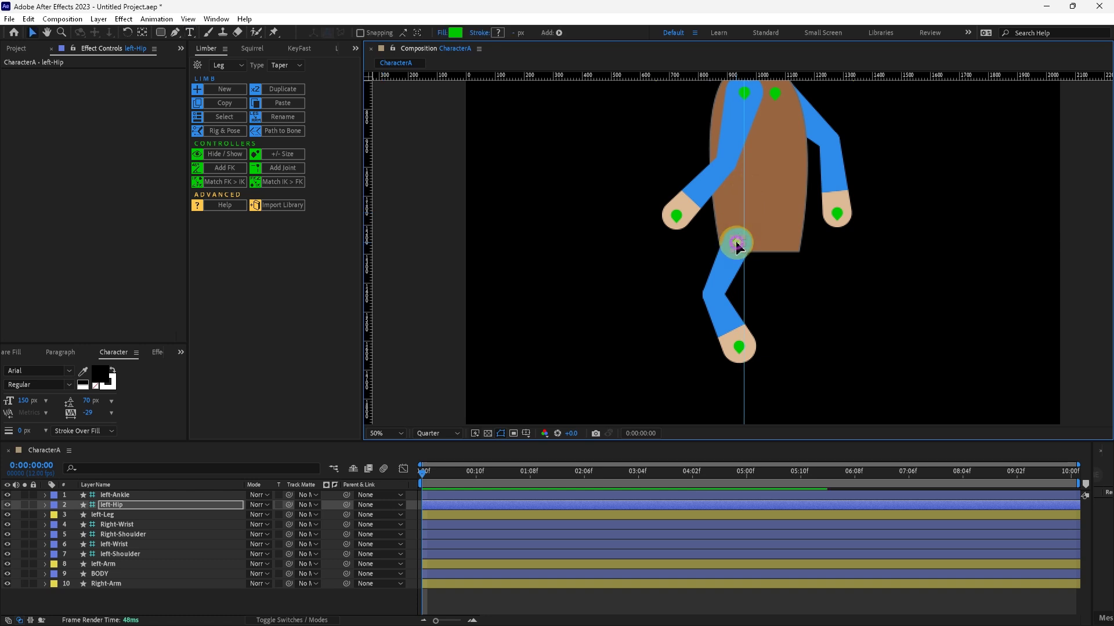
pyautogui.moveTo(736, 244); pyautogui.dragTo(745, 245)
# - Enable Square End on the left leg and lower its ankle to straighten the leg further
pyautogui.click(739, 349)
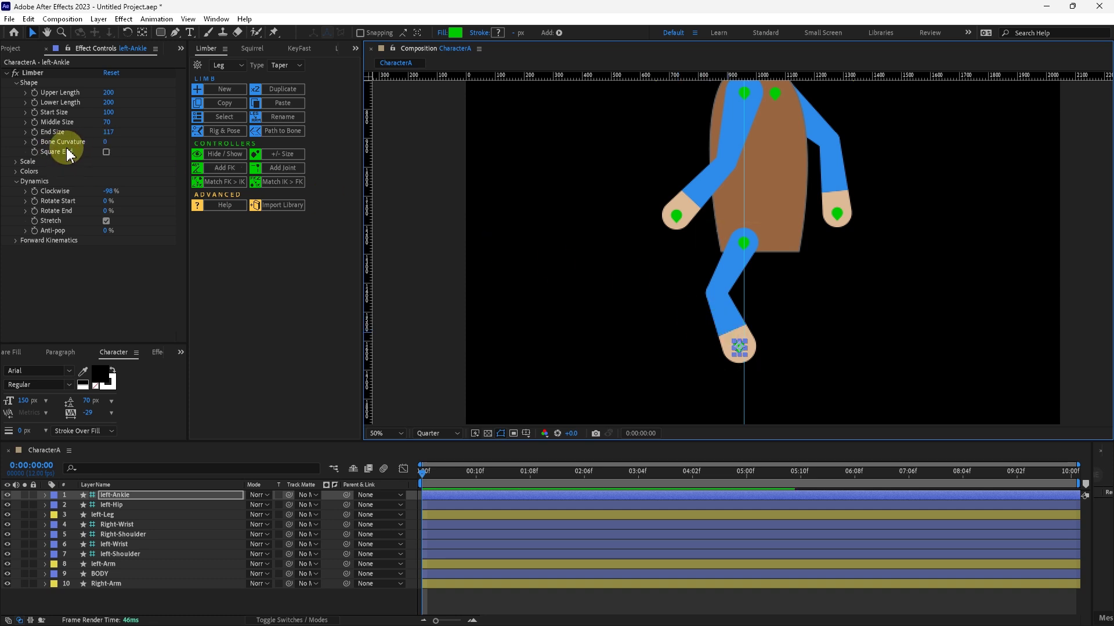
pyautogui.click(107, 152)
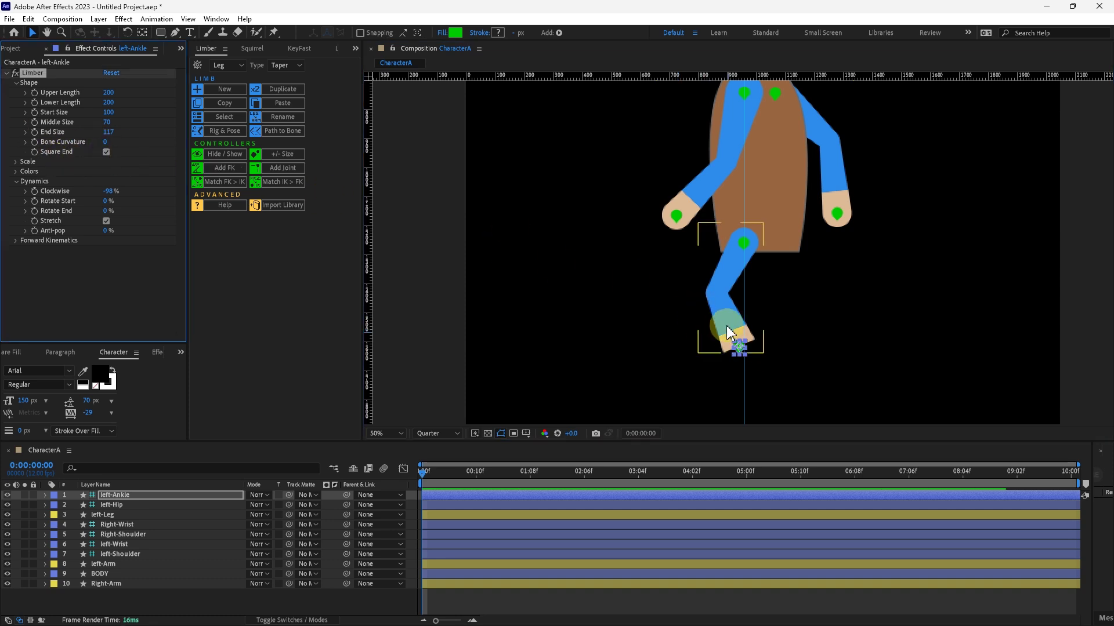
pyautogui.moveTo(746, 343); pyautogui.dragTo(738, 360)
pyautogui.click(844, 323)
# - Duplicate the left leg with its ankle and hip controllers as a new Limber limb named right
pyautogui.click(116, 496)
pyautogui.keyDown('shift'); pyautogui.click(112, 514); pyautogui.keyUp('shift')
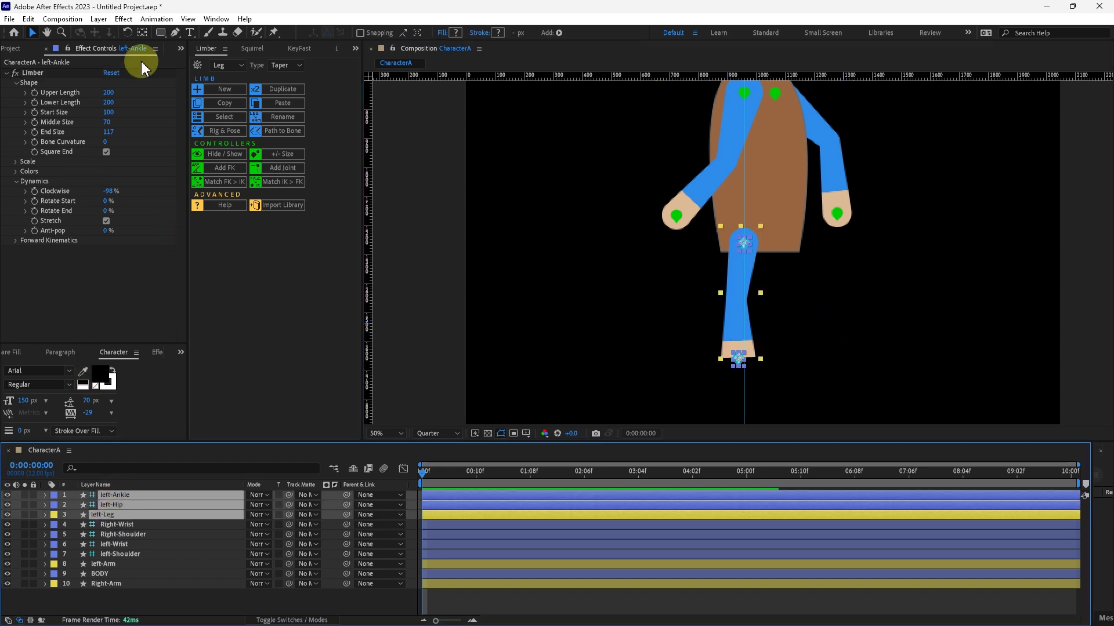
pyautogui.click(279, 89)
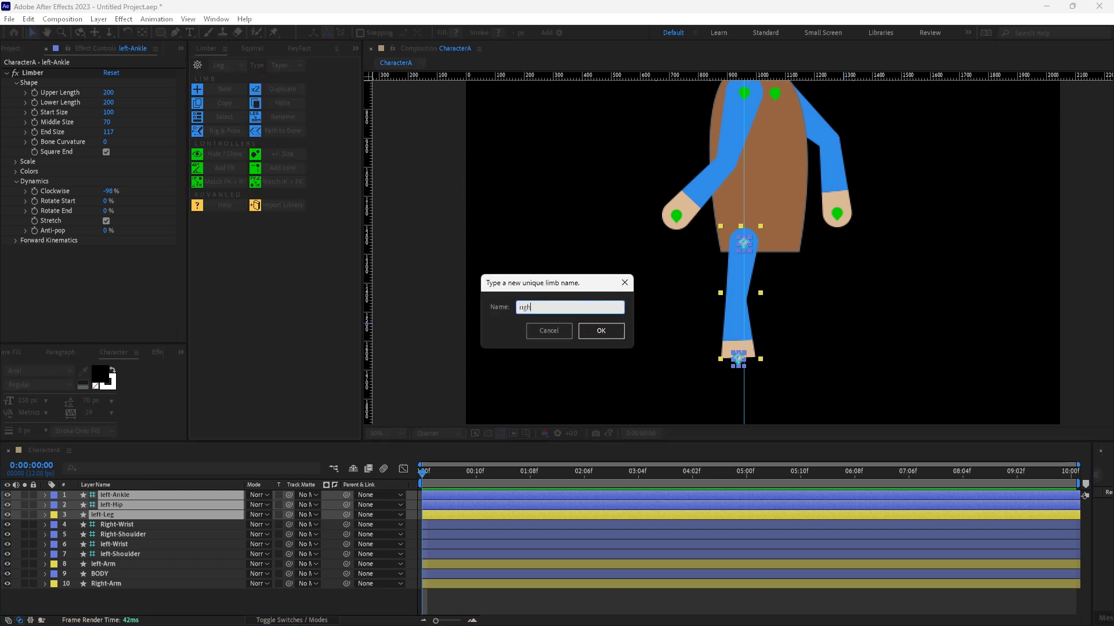
pyautogui.click(609, 335)
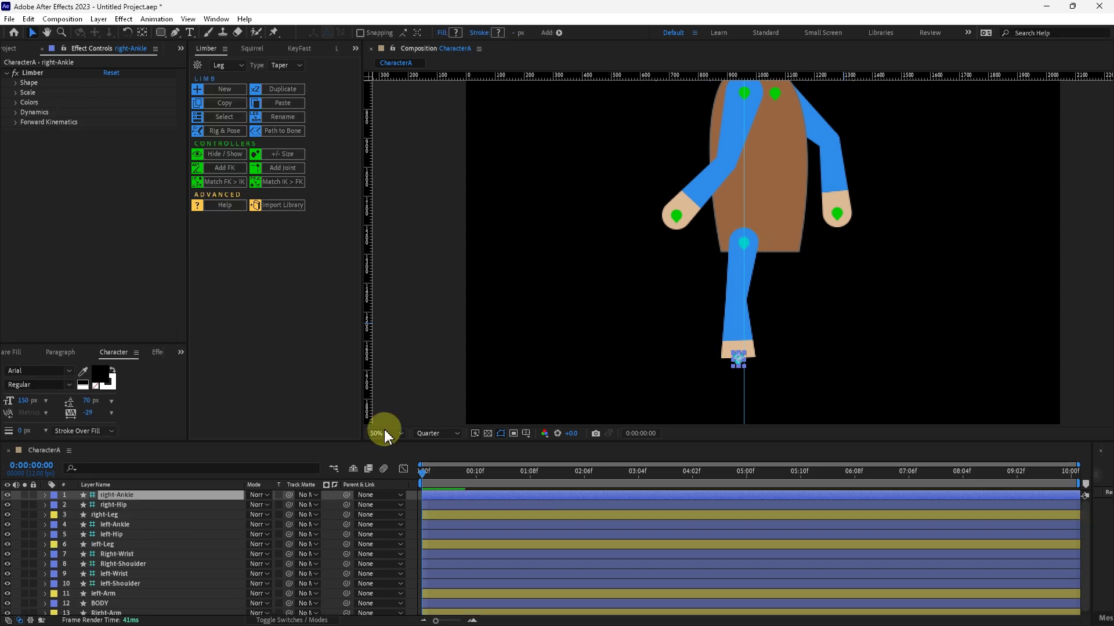
# - Add a horizontal guide through the hip controller and shift the vertical guide to the right shoulder controller
pyautogui.click(113, 516)
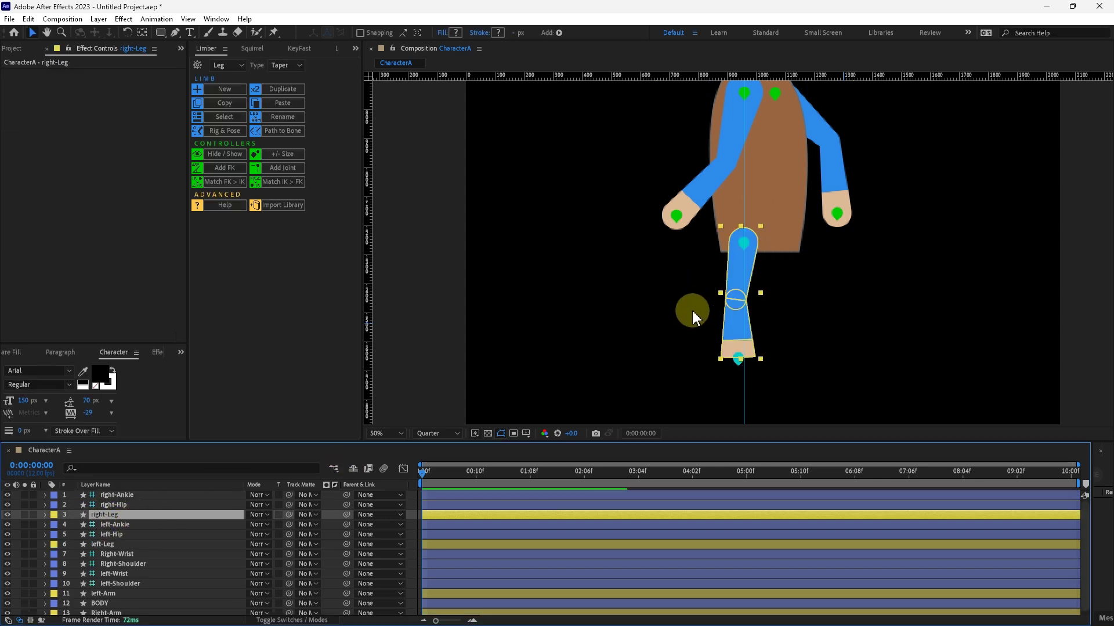
pyautogui.click(114, 505)
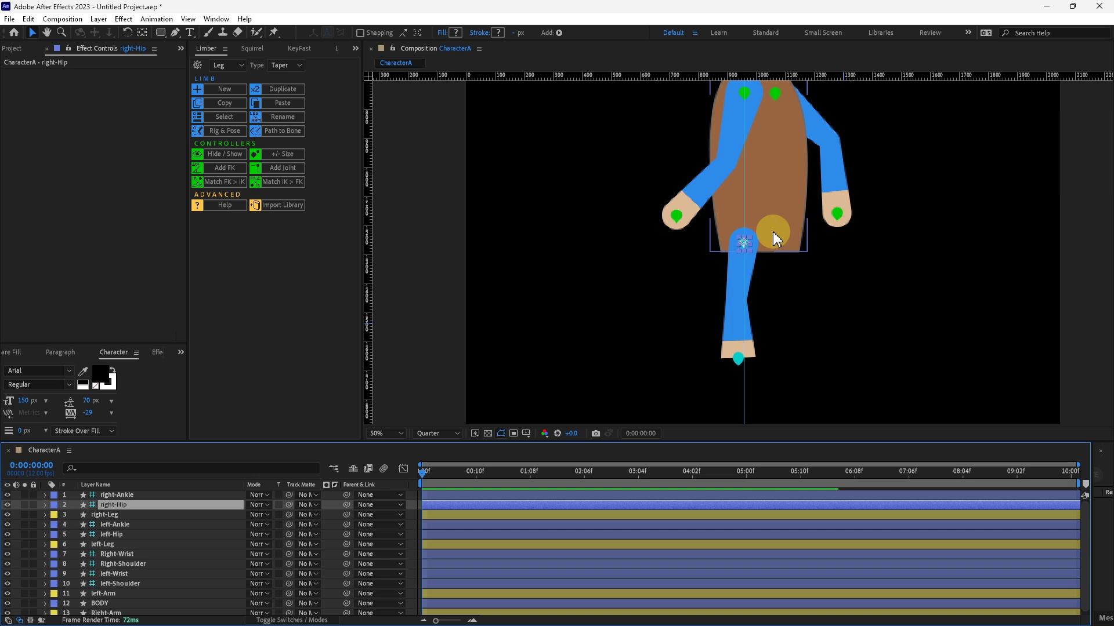
pyautogui.moveTo(742, 242); pyautogui.dragTo(780, 244)
pyautogui.scroll(2, 778, 243)
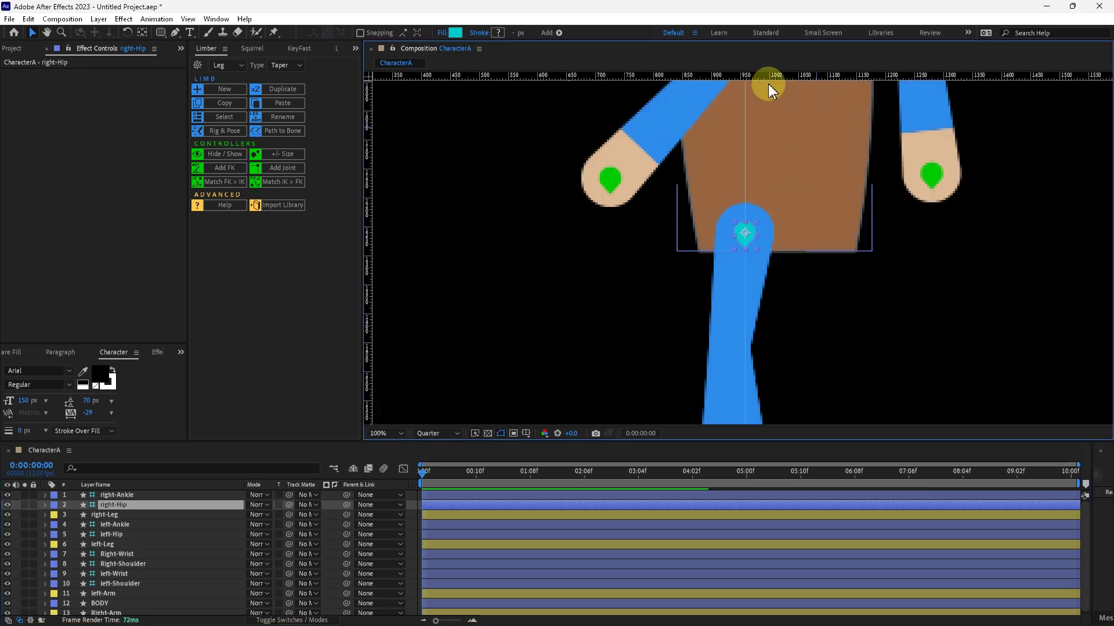
pyautogui.moveTo(785, 71); pyautogui.dragTo(779, 233)
pyautogui.scroll(-2, 798, 116)
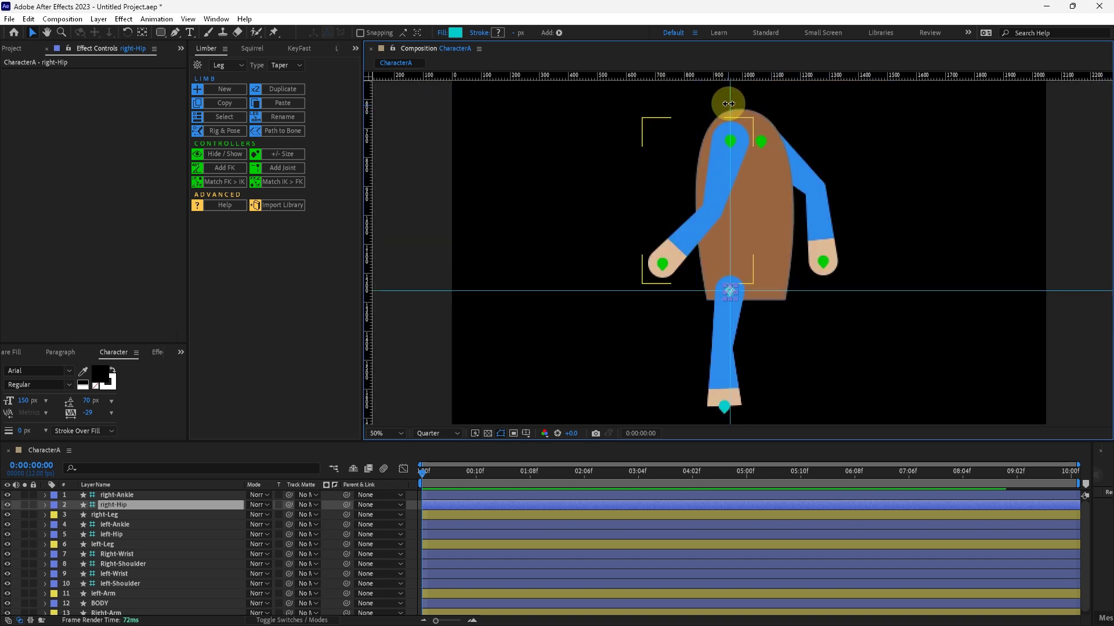
pyautogui.moveTo(728, 104); pyautogui.dragTo(761, 104)
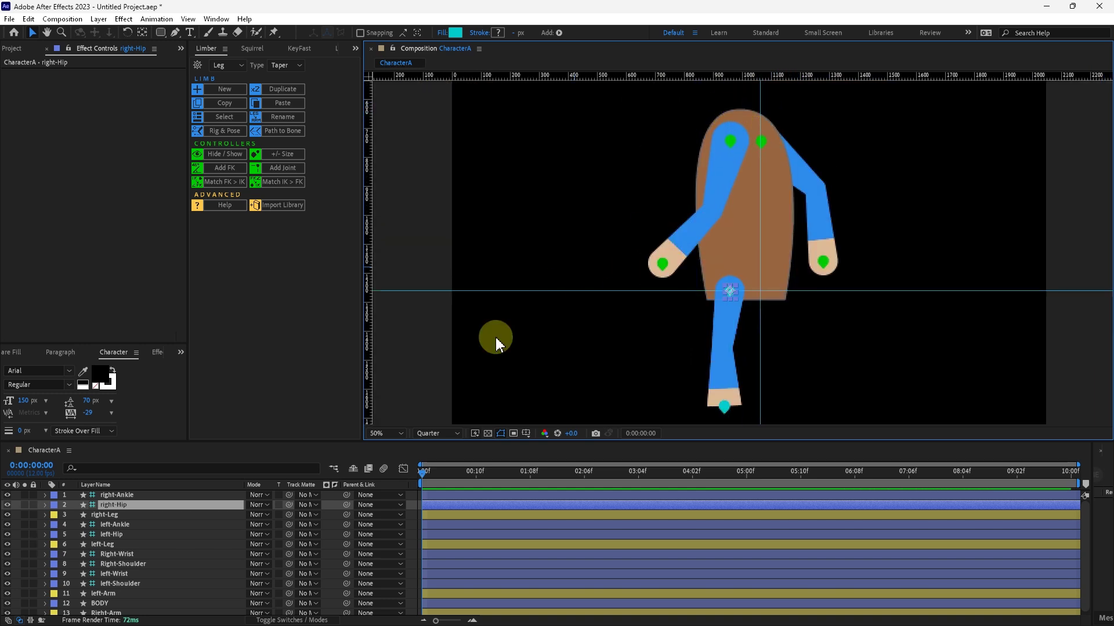
# - Nudge the right-Hip controller horizontally in large increments to the intersection of the two guides
pyautogui.scroll(2, 802, 323)
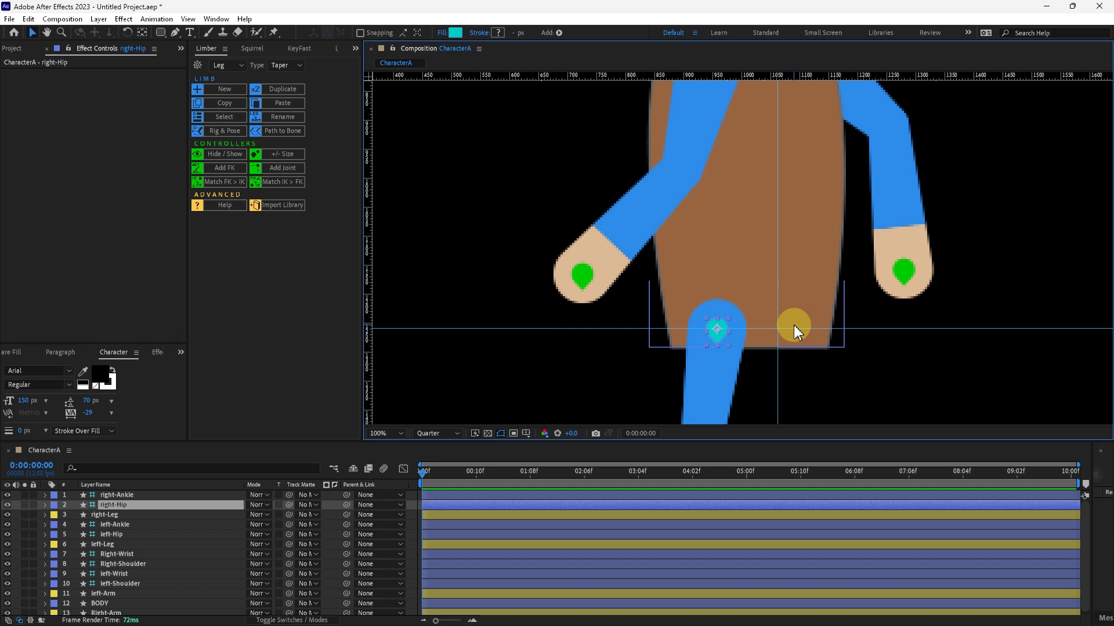
pyautogui.hotkey('shift', 'Right')
pyautogui.hotkey('shift', 'Right')
pyautogui.hotkey('shift', 'Right')
pyautogui.hotkey('shift', 'Right')
pyautogui.hotkey('shift', 'Right')
pyautogui.hotkey('shift', 'Right')
pyautogui.hotkey('shift', 'Right')
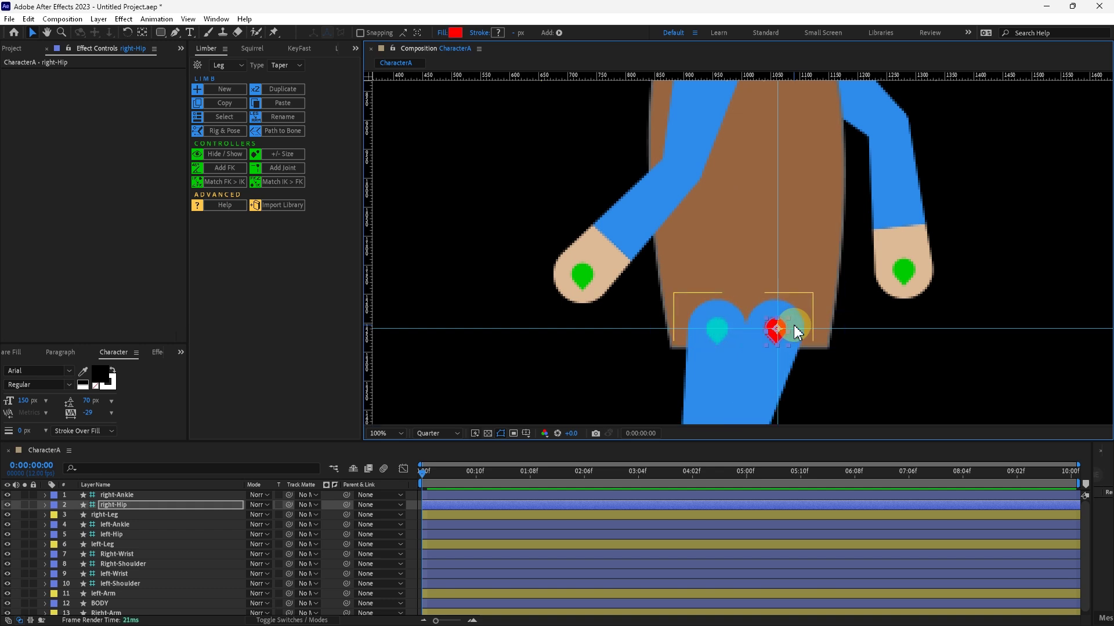
# - Move the right-Ankle controller sideways until it sits below the right hip, level with the left ankle
pyautogui.scroll(-2, 766, 203)
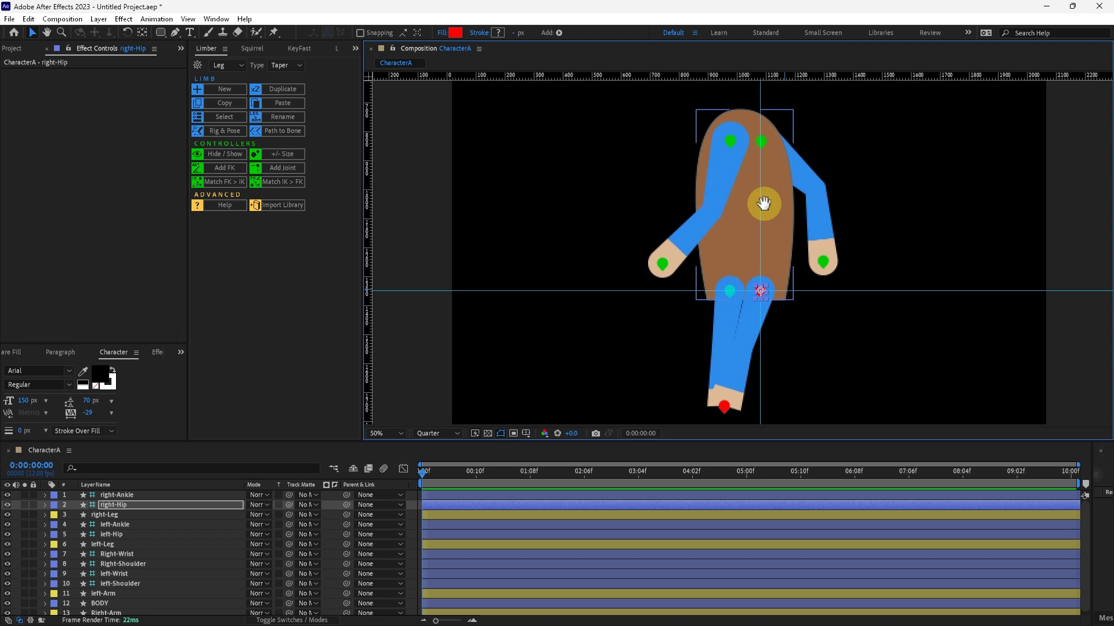
pyautogui.scroll(1, 714, 302)
pyautogui.moveTo(704, 324); pyautogui.dragTo(751, 320)
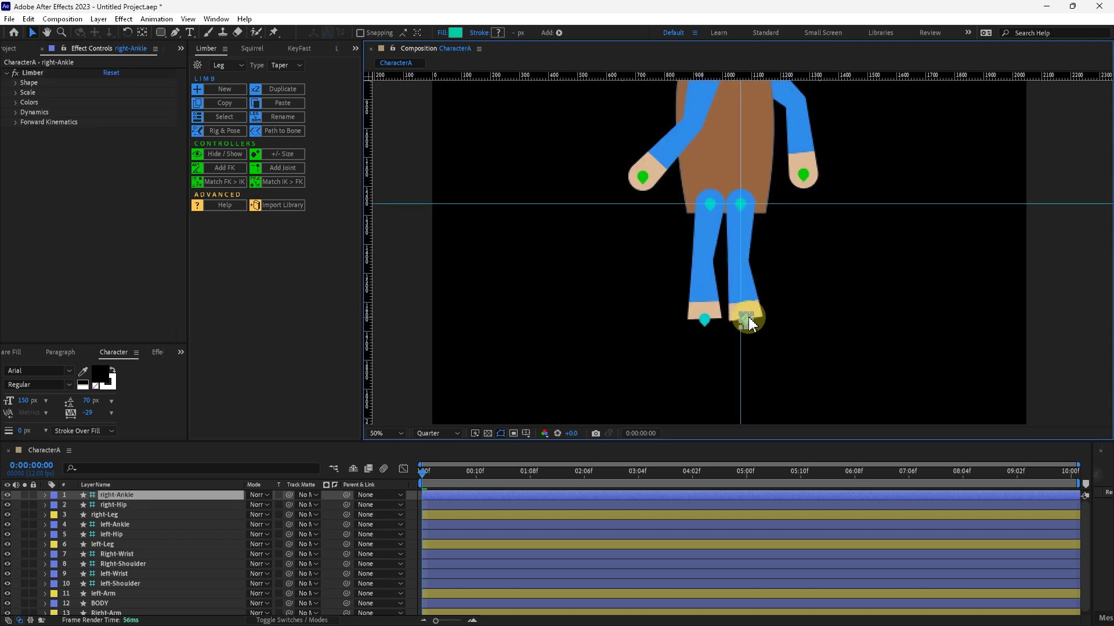
# - Move the right-Leg layer below the BODY and Right-Arm layers in the layer stack
pyautogui.moveTo(703, 291); pyautogui.dragTo(689, 424)
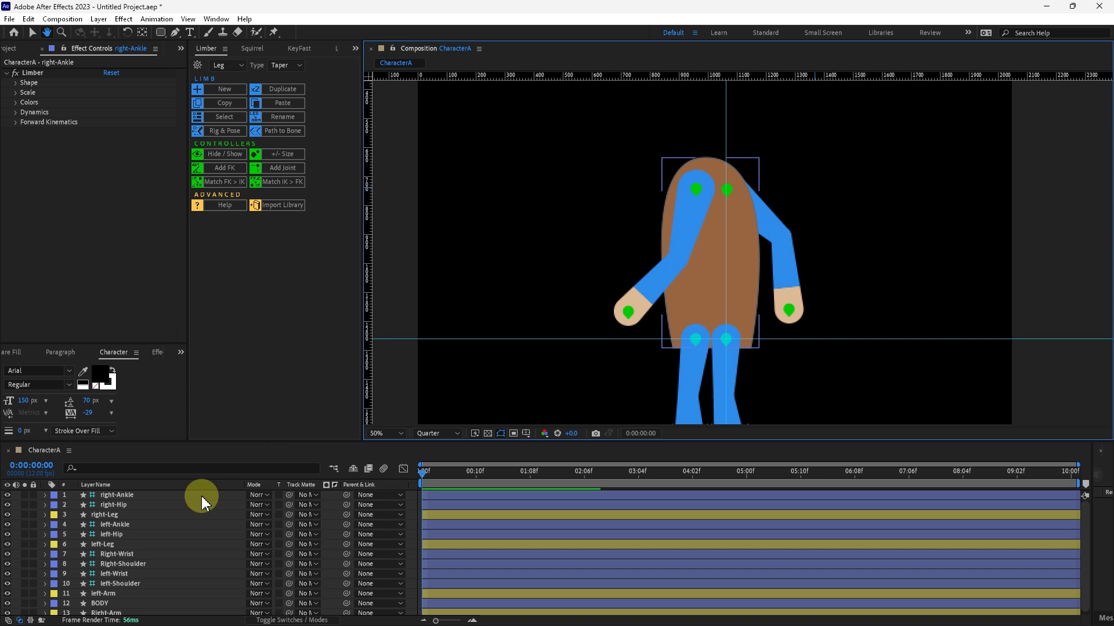
pyautogui.click(109, 515)
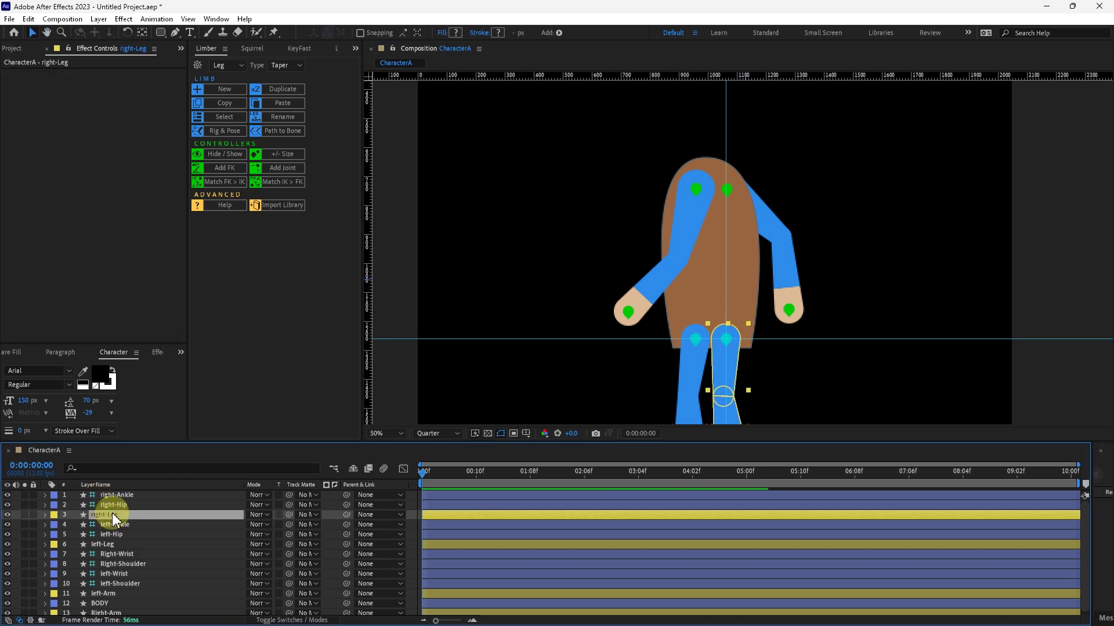
pyautogui.press('`')
pyautogui.moveTo(108, 116); pyautogui.dragTo(121, 221)
pyautogui.press('`')
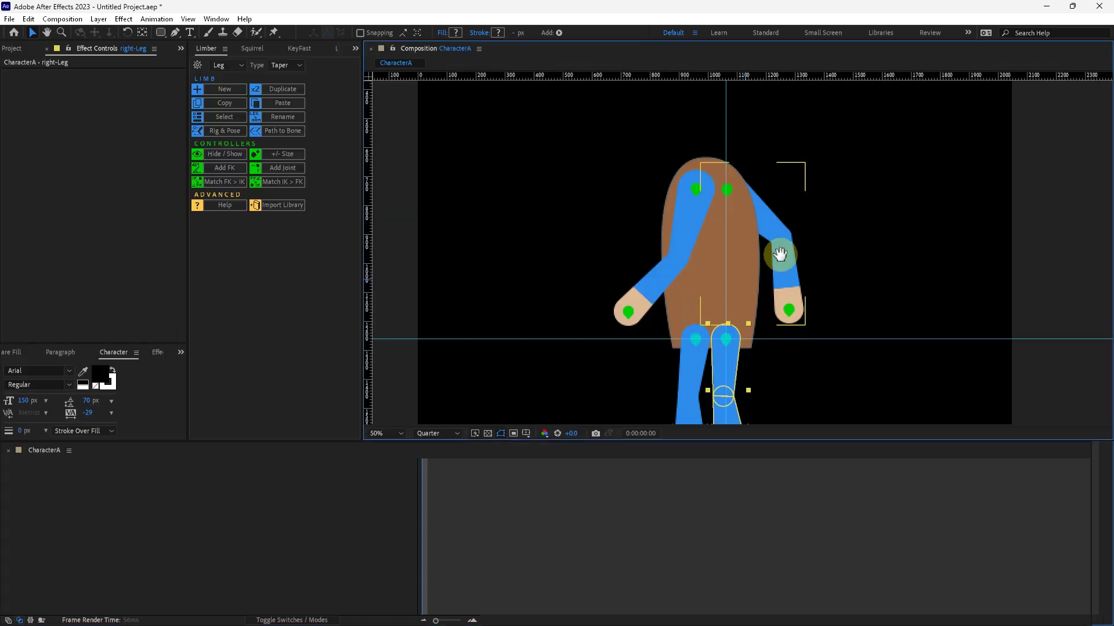
pyautogui.moveTo(758, 328); pyautogui.dragTo(770, 274)
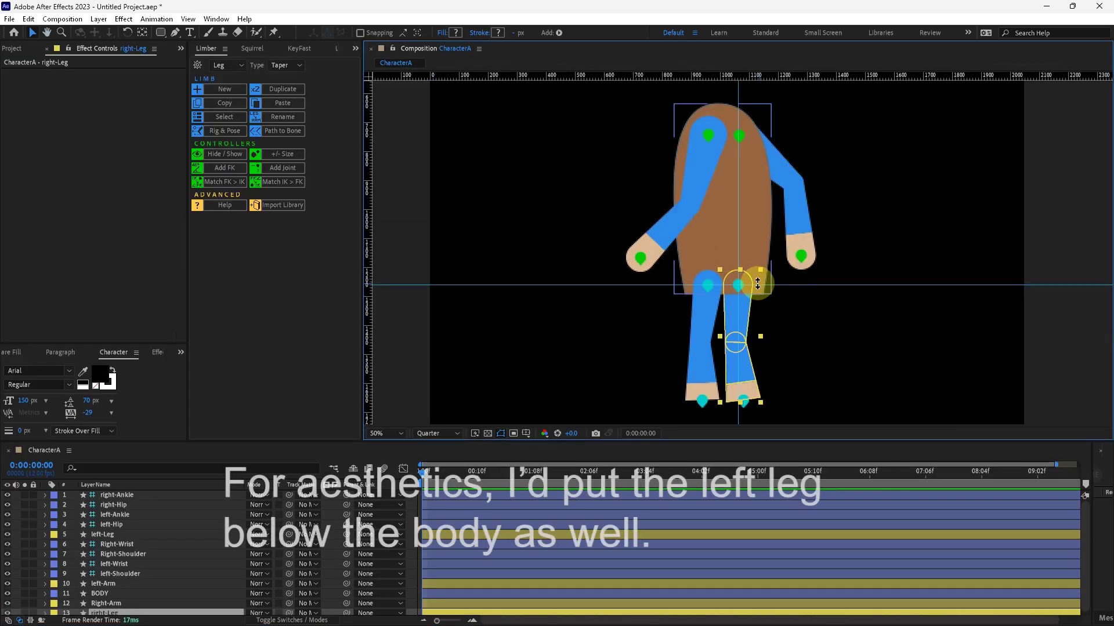
pyautogui.press('v')
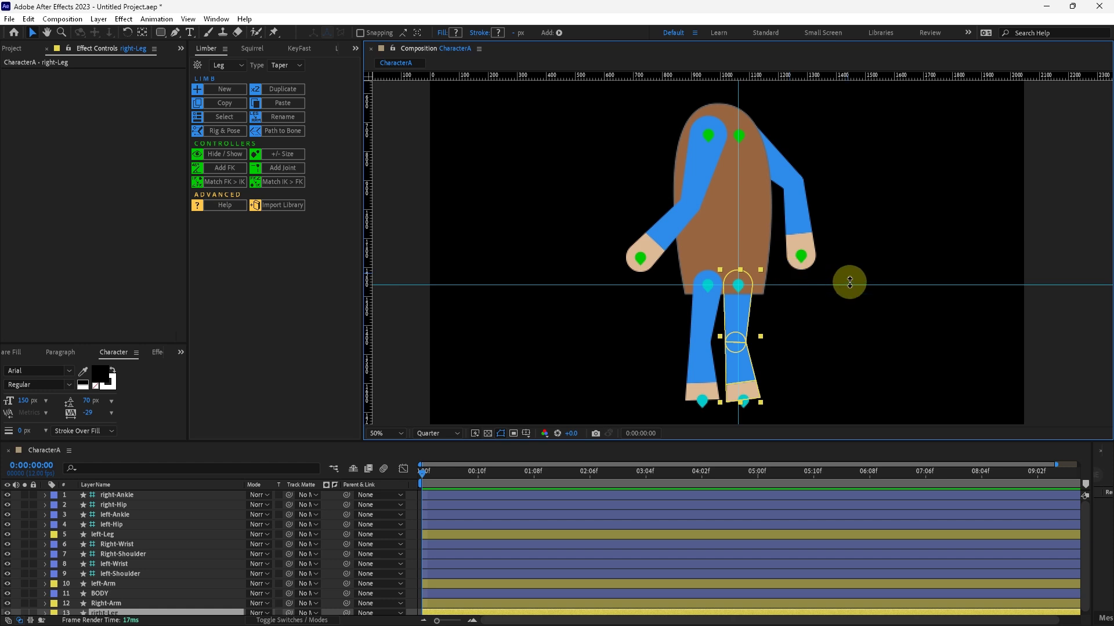
# - Draw an upright rectangle above the torso as the head on a new shape layer and centre it over the body
pyautogui.click(866, 174)
pyautogui.press('h')
pyautogui.moveTo(716, 168); pyautogui.dragTo(728, 278)
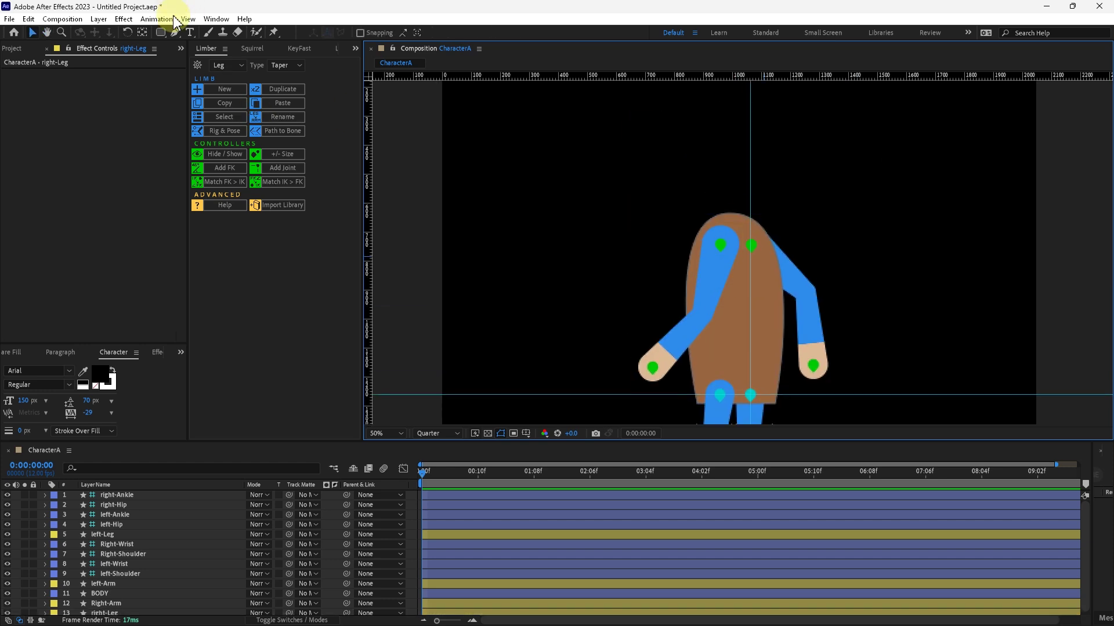
pyautogui.click(161, 32)
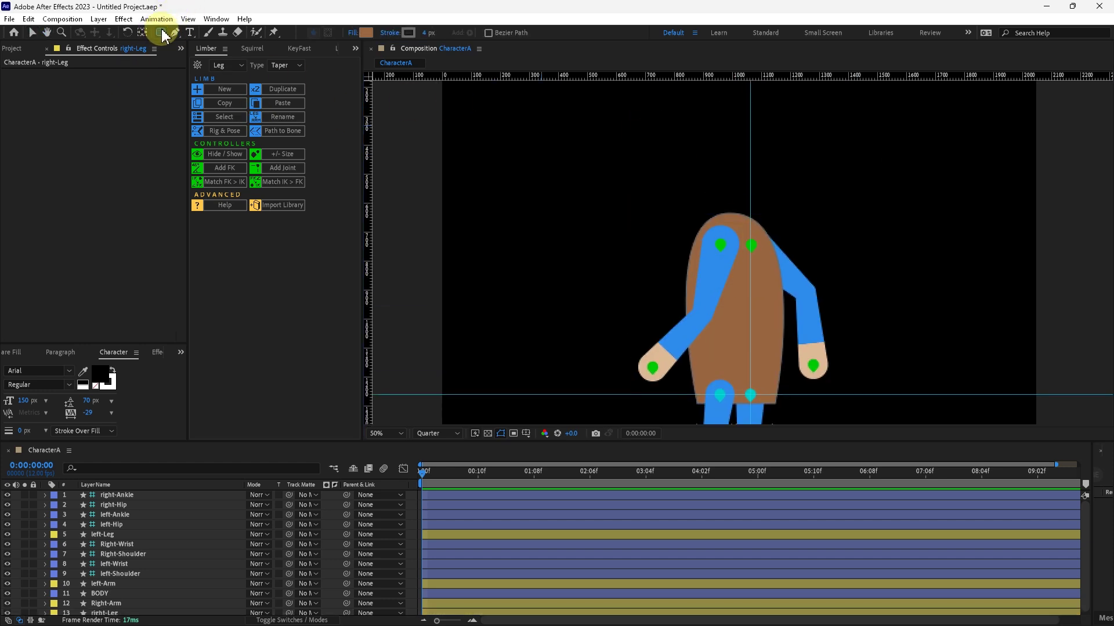
pyautogui.moveTo(762, 137); pyautogui.dragTo(749, 182)
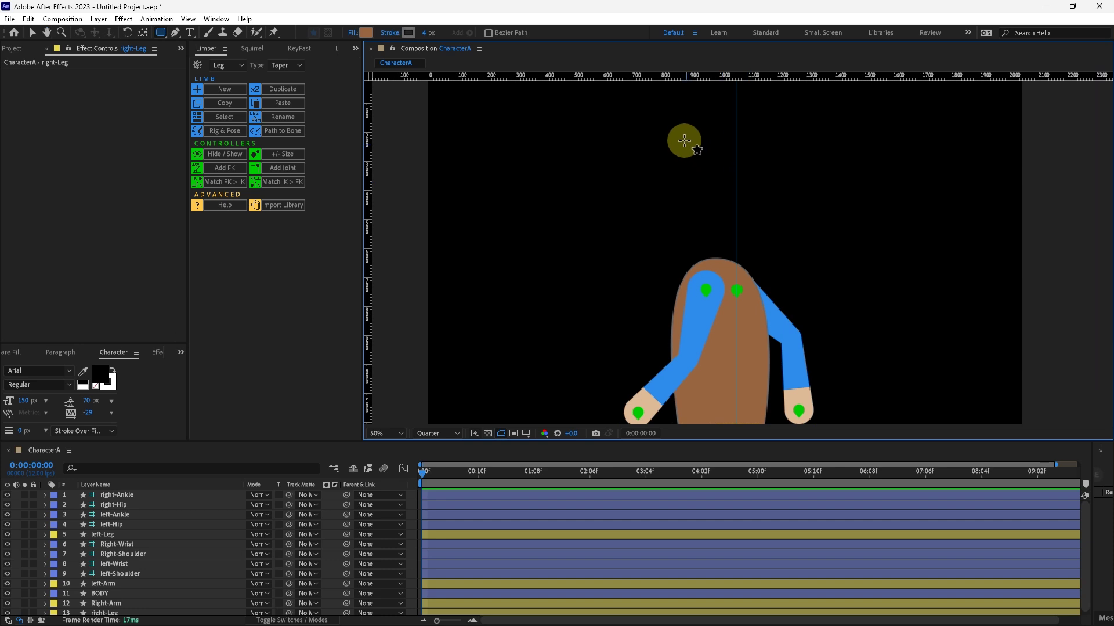
pyautogui.moveTo(694, 137)
pyautogui.mouseDown()
pyautogui.moveTo(715, 154)
pyautogui.moveTo(748, 244)
pyautogui.moveTo(761, 250)
pyautogui.mouseUp()
pyautogui.press('v')
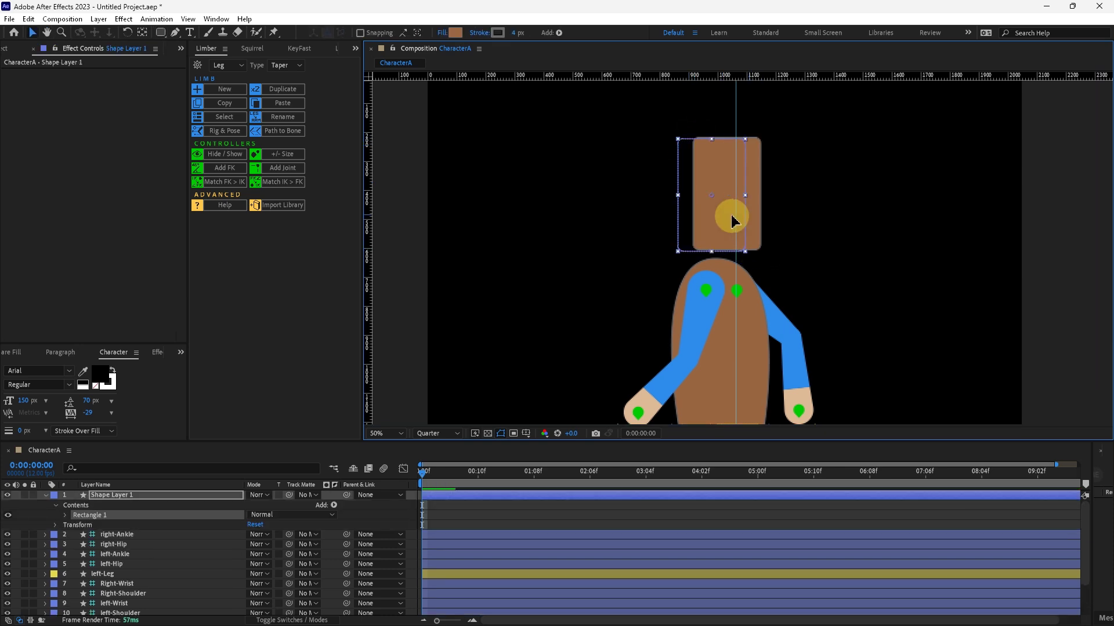
pyautogui.moveTo(732, 216); pyautogui.dragTo(720, 210)
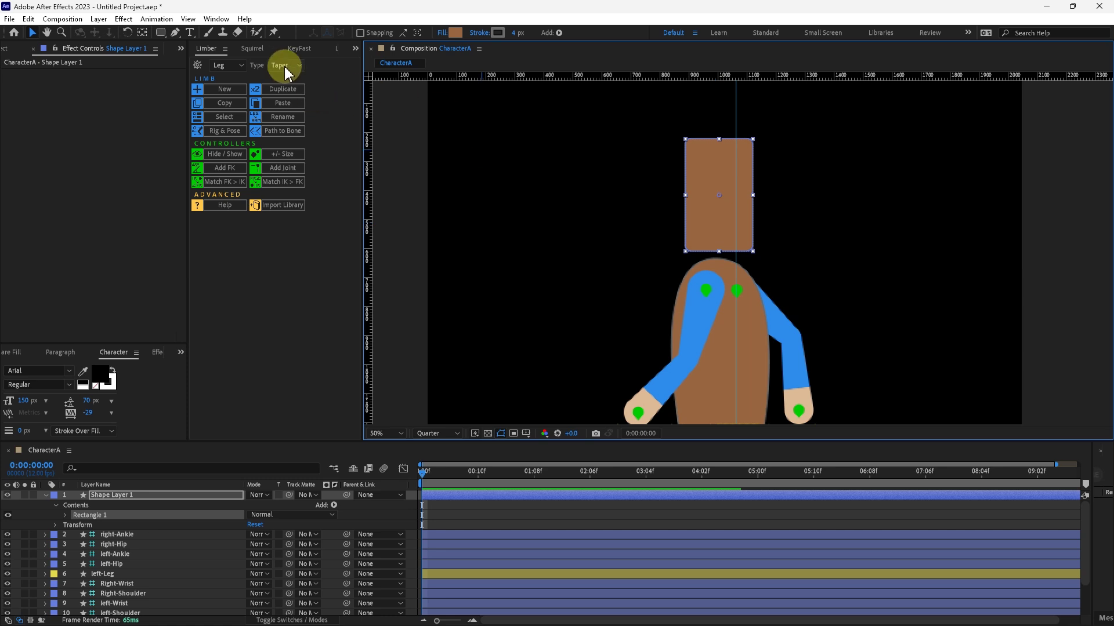
# - Set the head rectangle's fill to the solid green 549941
pyautogui.click(442, 33)
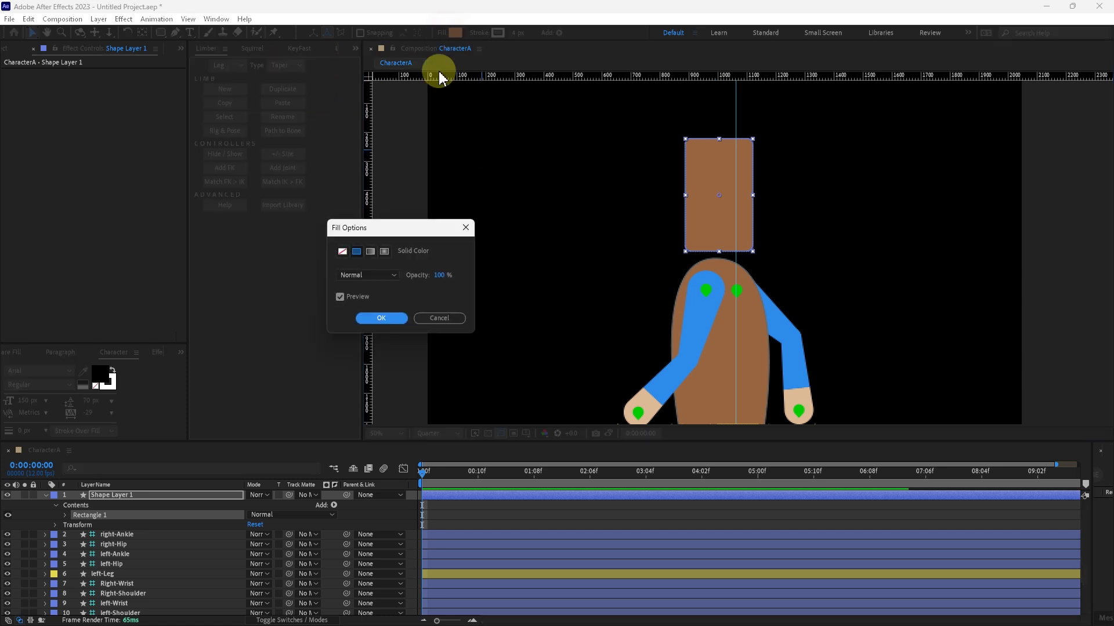
pyautogui.click(432, 317)
pyautogui.click(455, 32)
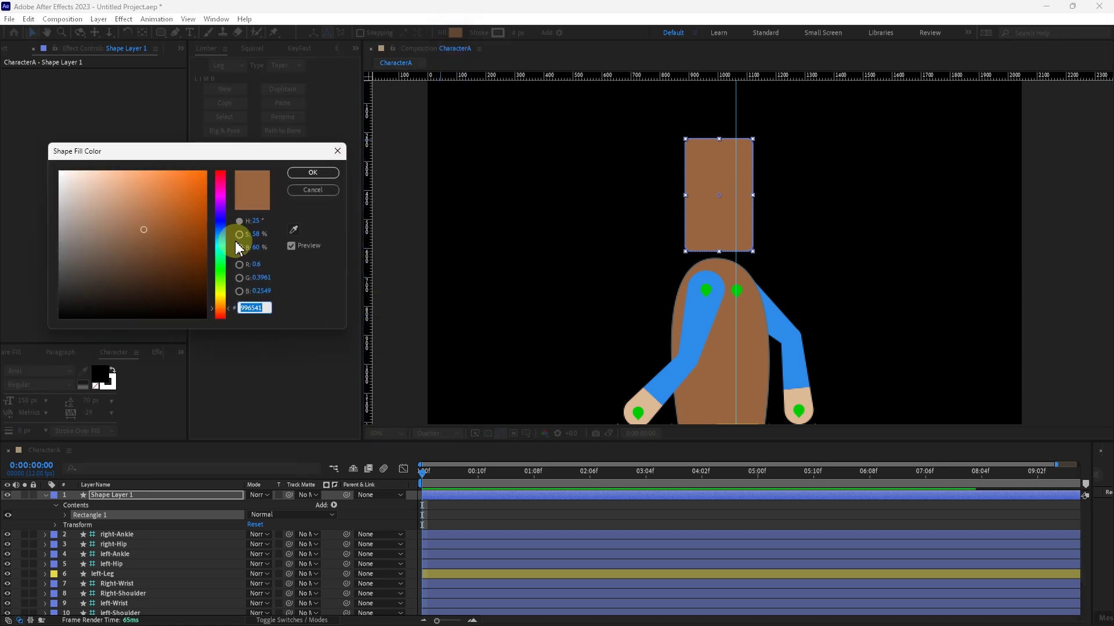
pyautogui.click(225, 280)
pyautogui.click(324, 191)
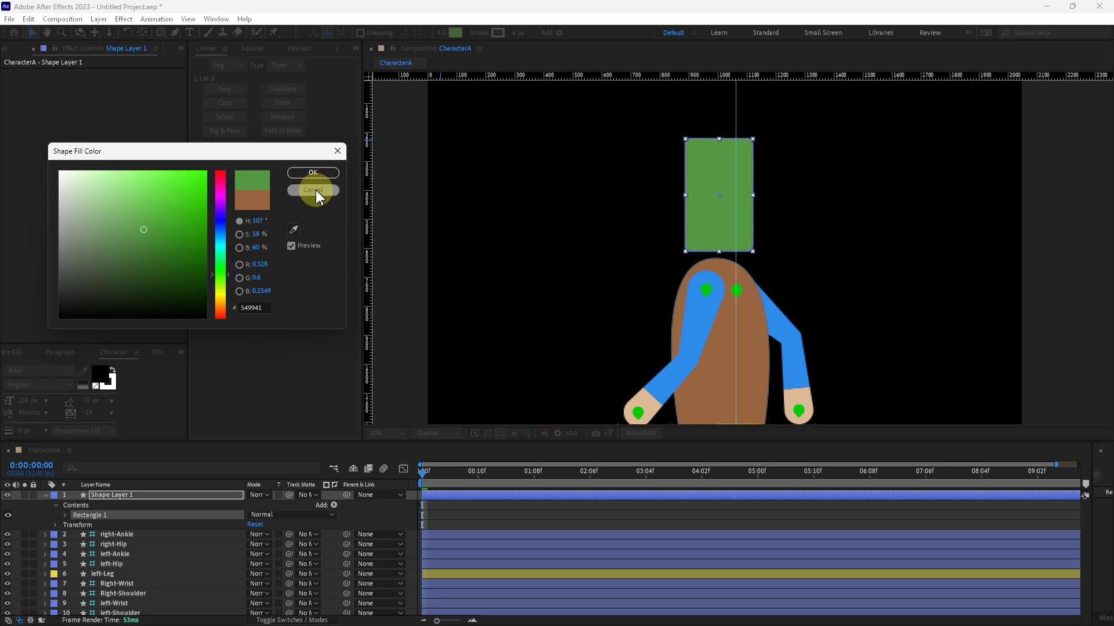
pyautogui.click(321, 173)
# - Move the head layer's anchor point to the centre of the rectangle's bottom edge and adjust the head's placement slightly
pyautogui.click(705, 204)
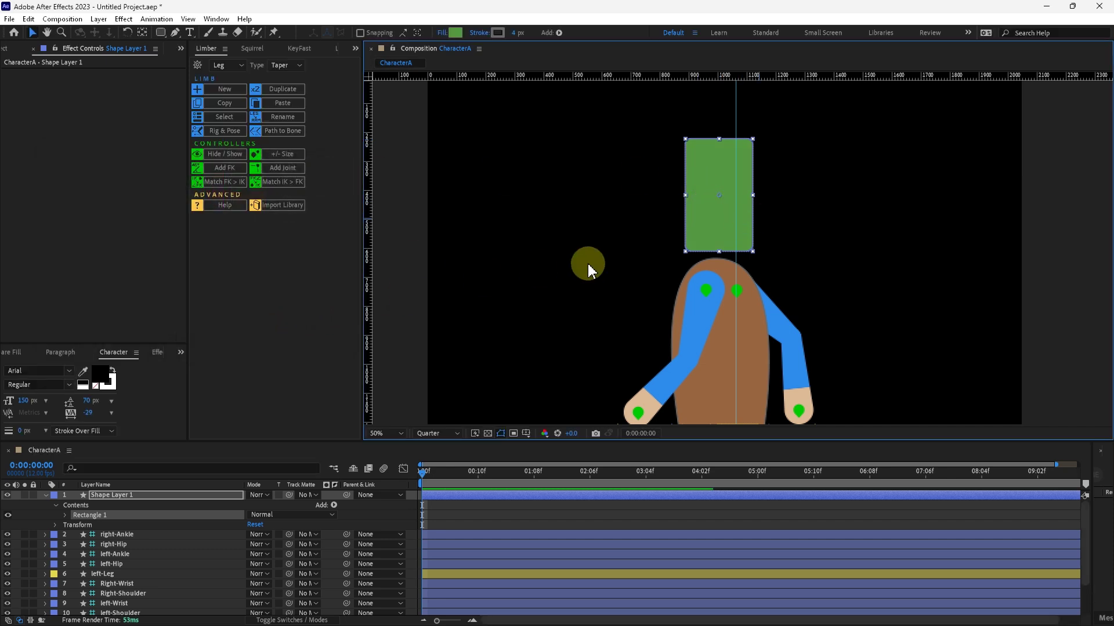
pyautogui.press('y')
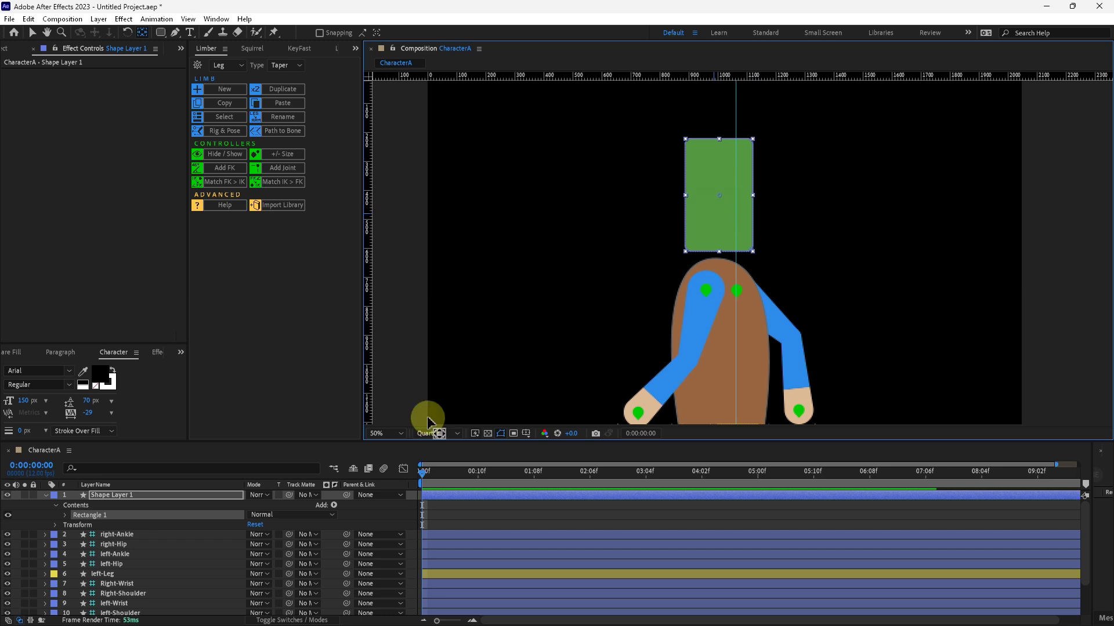
pyautogui.click(36, 516)
pyautogui.click(105, 495)
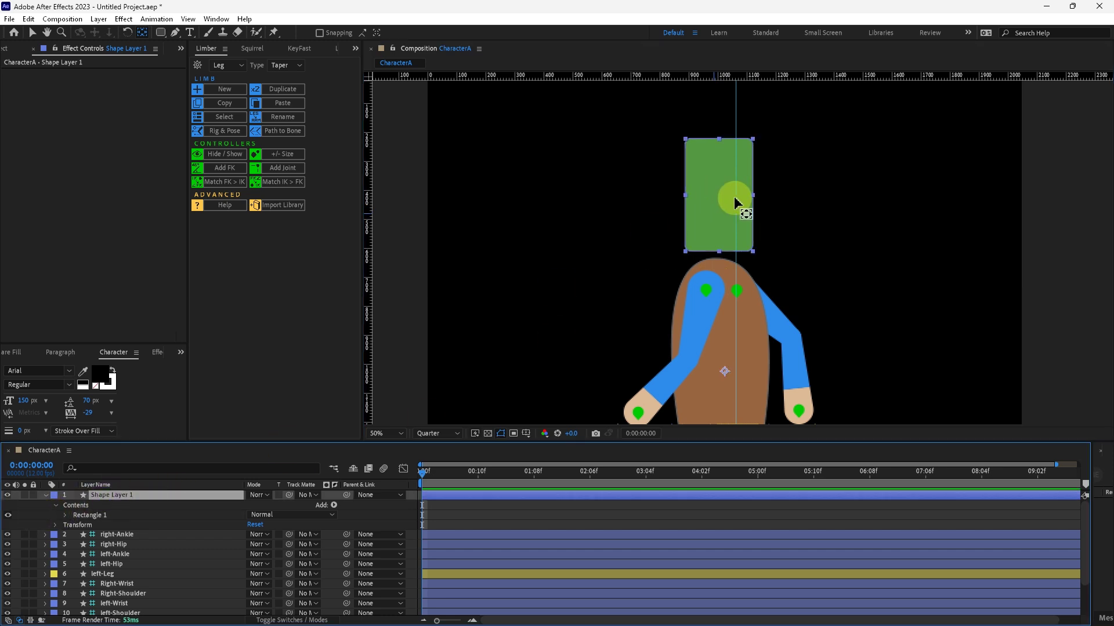
pyautogui.moveTo(736, 201); pyautogui.dragTo(712, 199)
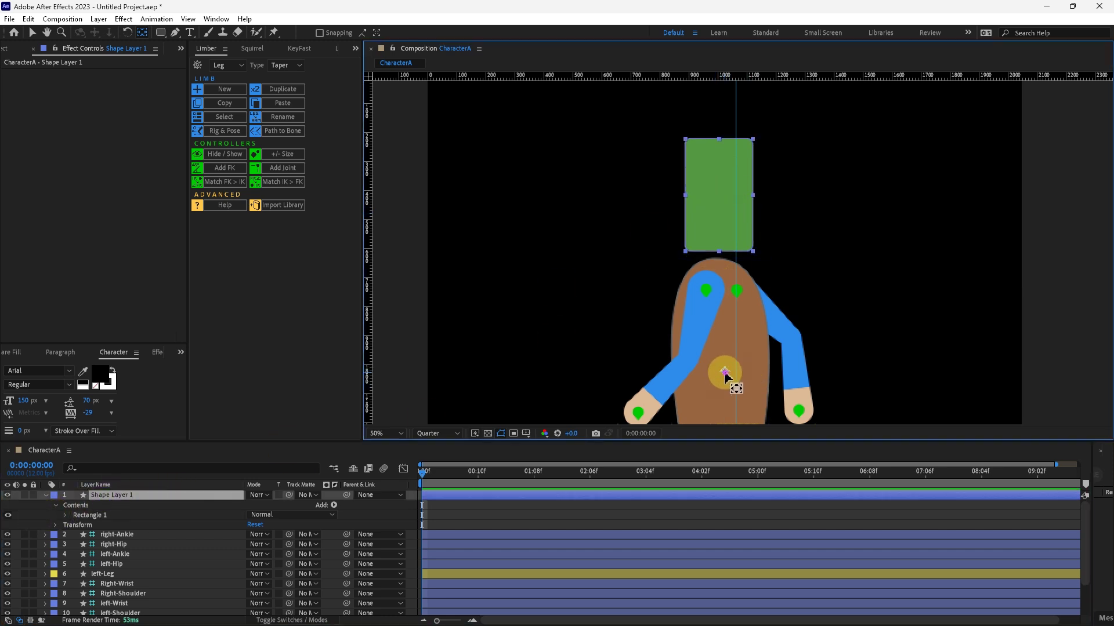
pyautogui.moveTo(724, 374); pyautogui.dragTo(716, 255)
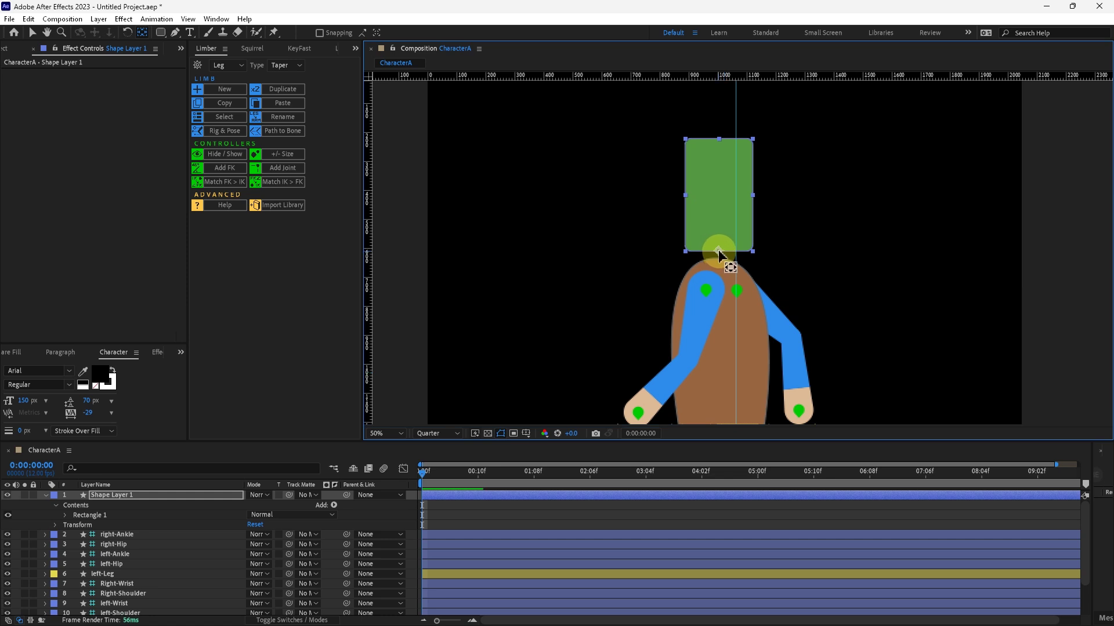
pyautogui.press('v')
pyautogui.moveTo(718, 223); pyautogui.dragTo(719, 225)
# - Draw a closed wedge-shaped foot extending forward from the left ankle with the Pen tool on a new shape layer
pyautogui.scroll(-2, 760, 278)
pyautogui.moveTo(760, 277); pyautogui.dragTo(755, 207)
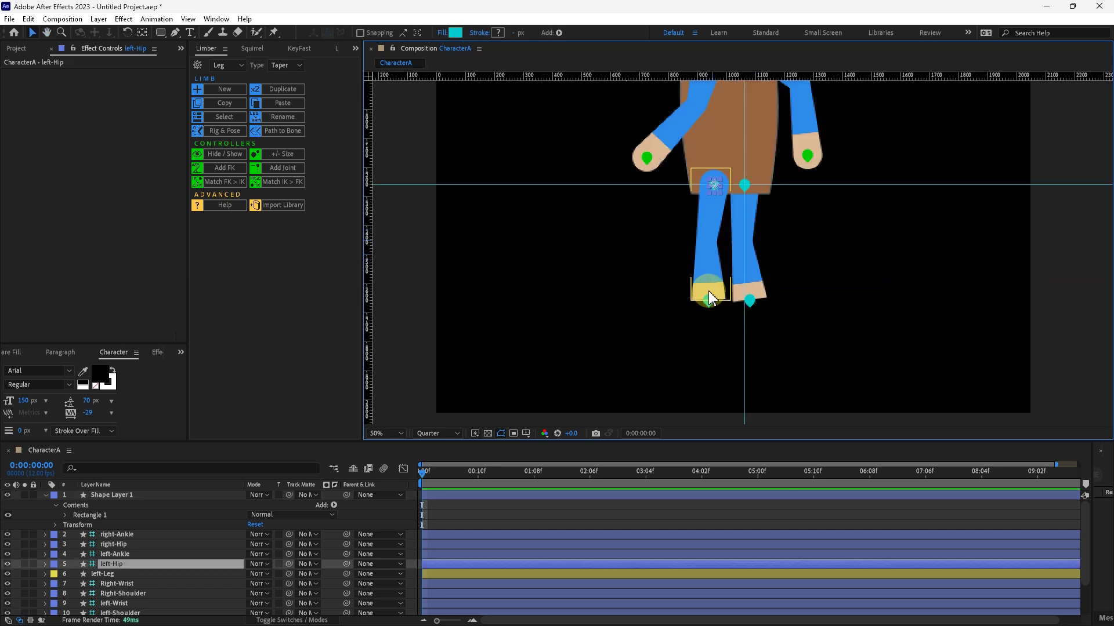
pyautogui.click(678, 317)
pyautogui.click(175, 33)
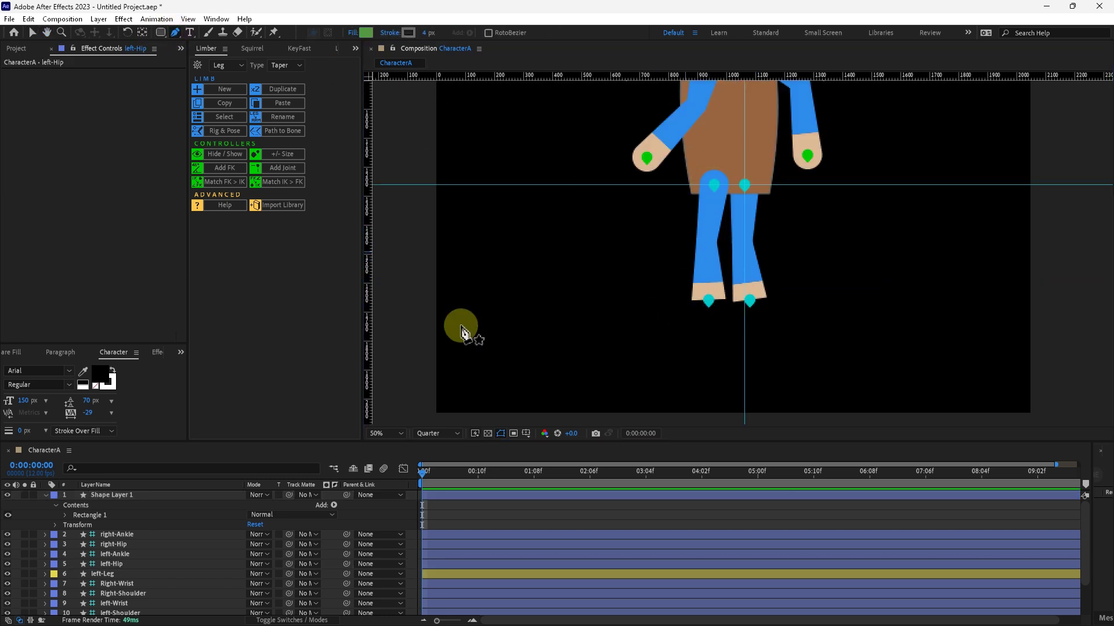
pyautogui.click(27, 517)
pyautogui.scroll(2, 690, 318)
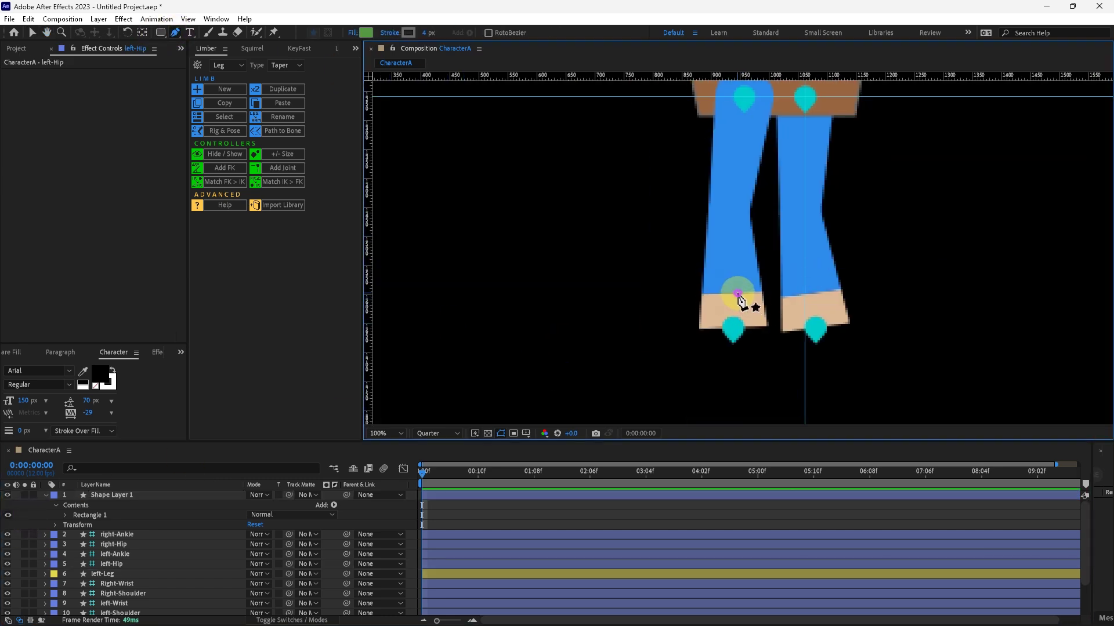
pyautogui.click(736, 294)
pyautogui.click(702, 294)
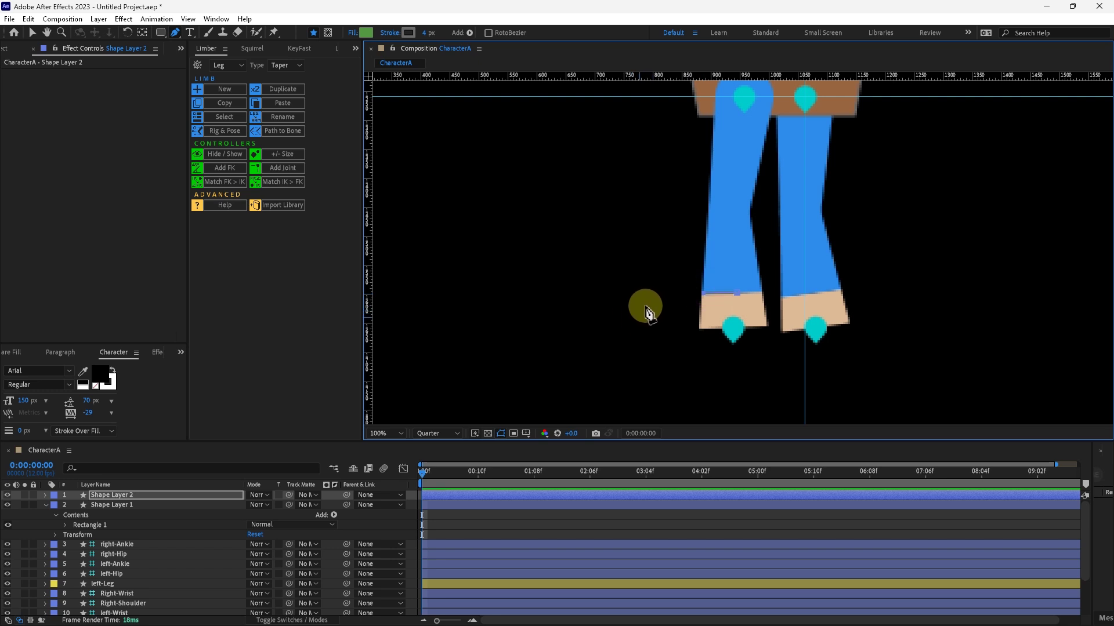
pyautogui.click(643, 330)
pyautogui.click(732, 328)
pyautogui.click(732, 297)
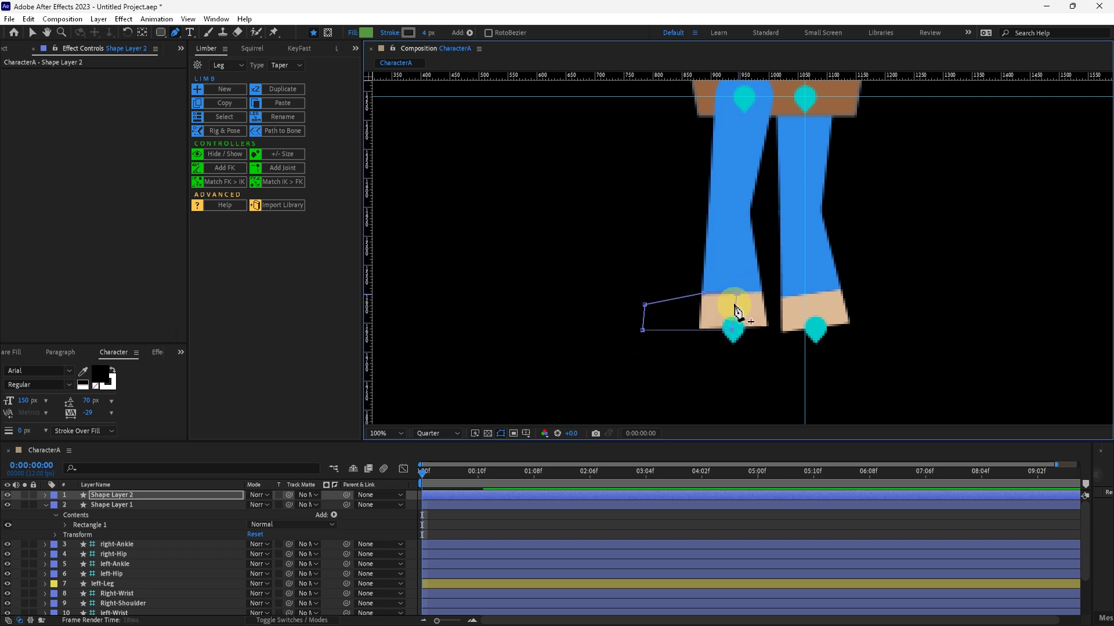
# - Set the foot's fill to the skin tone DDB996 sampled from the leg's ankle area
pyautogui.press('v')
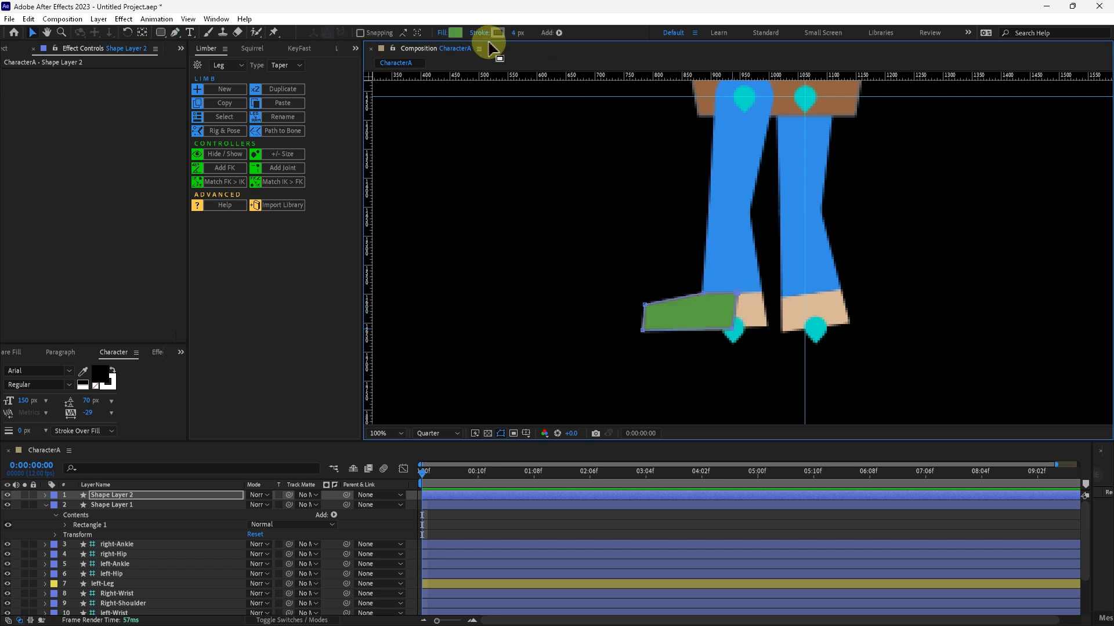
pyautogui.click(455, 33)
pyautogui.click(295, 231)
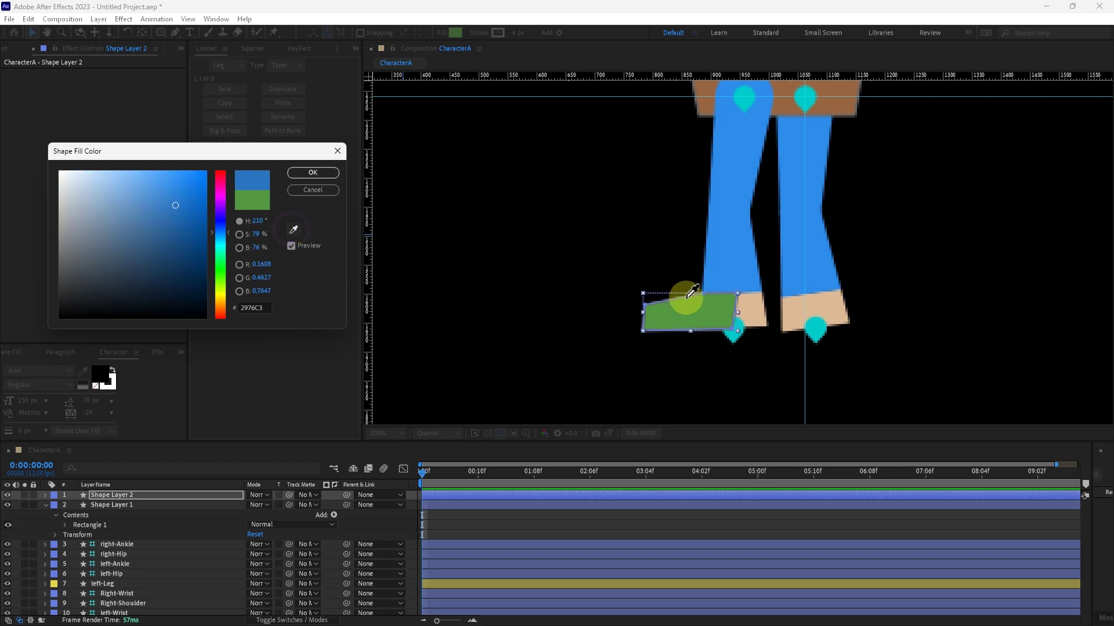
pyautogui.click(737, 301)
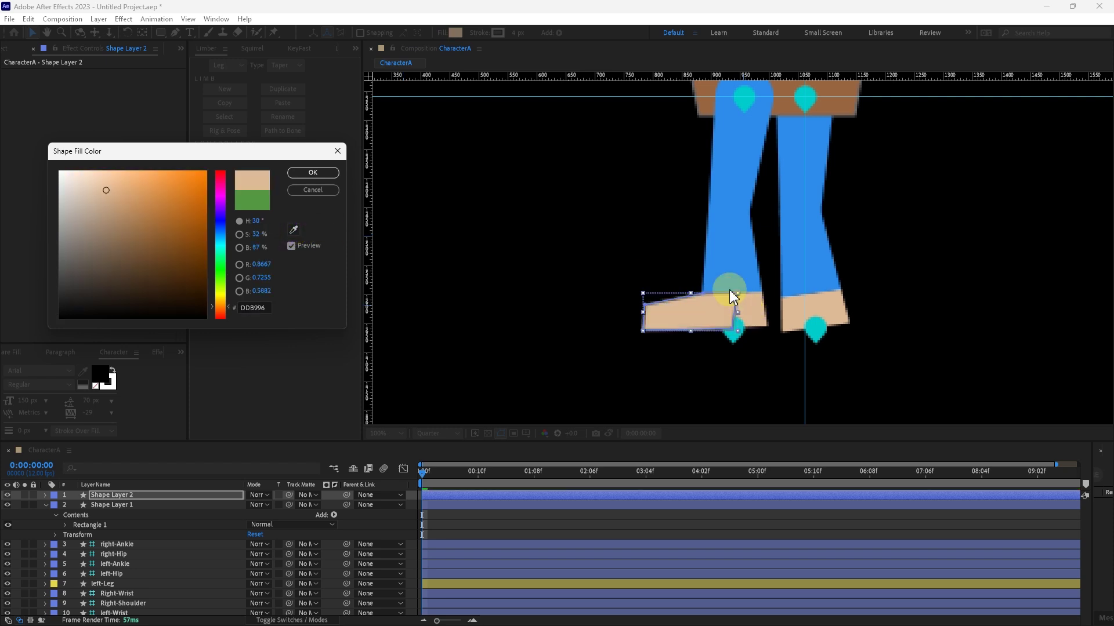
pyautogui.click(328, 173)
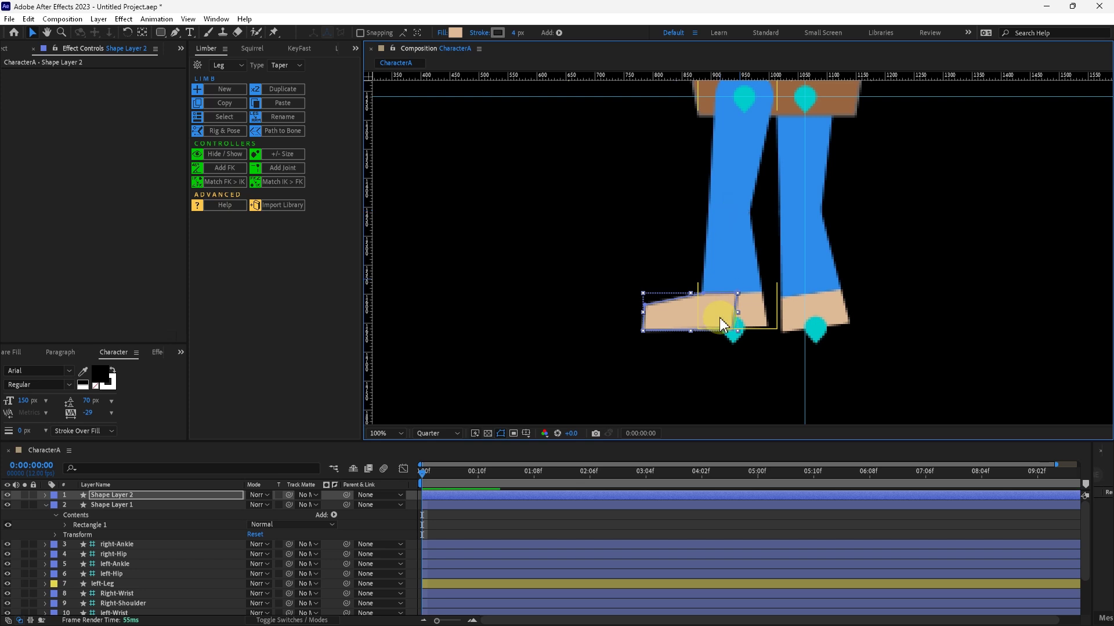
# - Duplicate the foot layer and move the copy sideways onto the right leg's ankle
pyautogui.moveTo(657, 325); pyautogui.dragTo(698, 327)
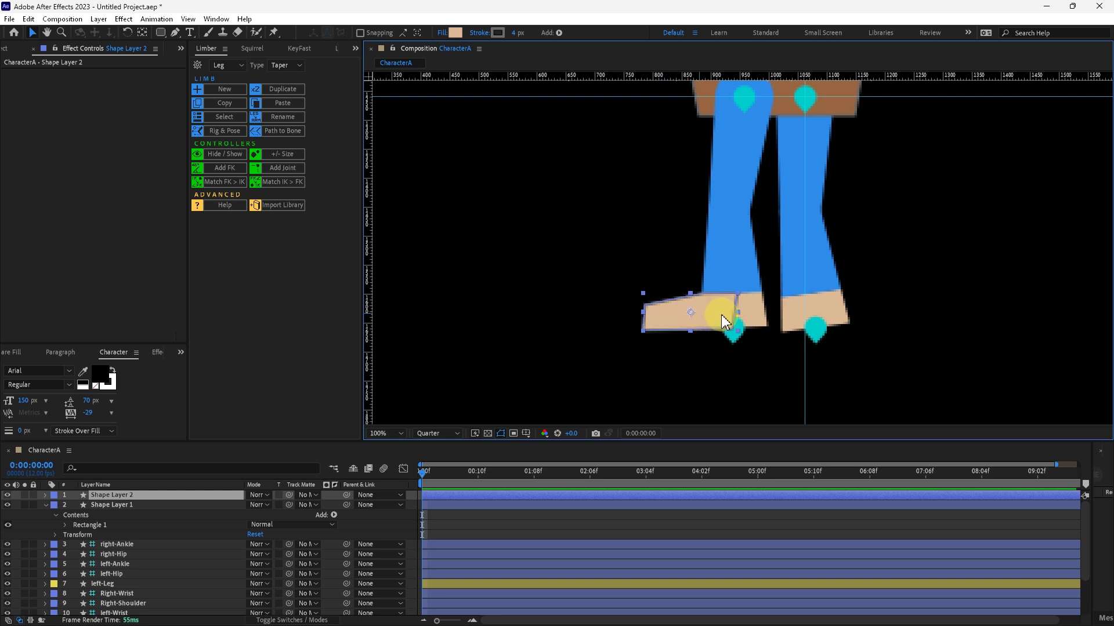
pyautogui.hotkey('ctrl', 'd')
pyautogui.moveTo(712, 318); pyautogui.dragTo(815, 322)
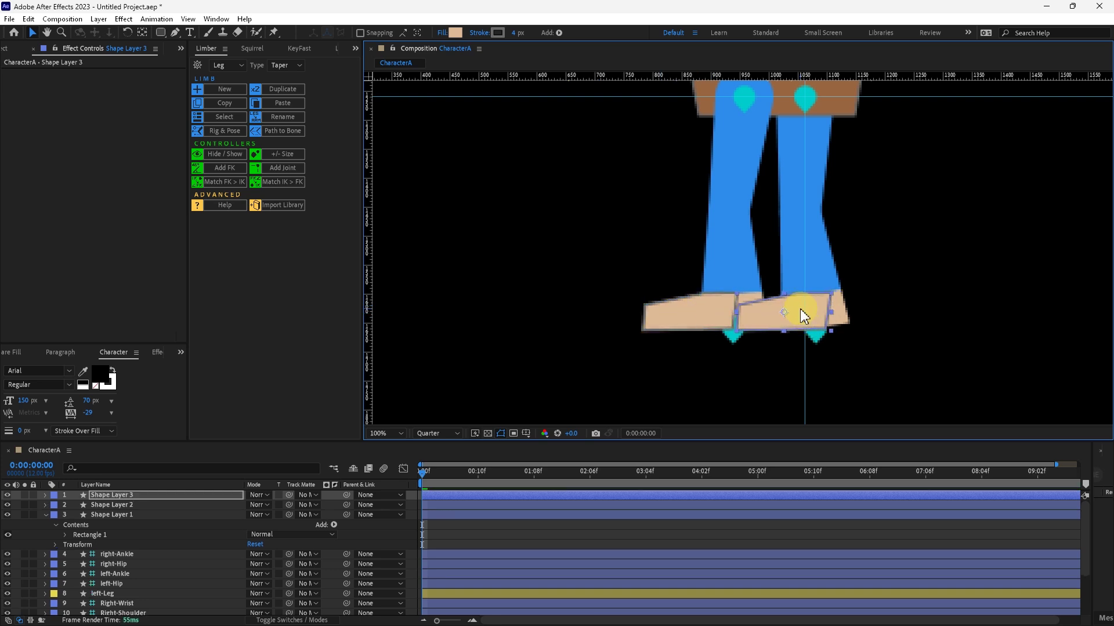
# - Set the stroke width of both foot shapes to 0 px
pyautogui.click(684, 318)
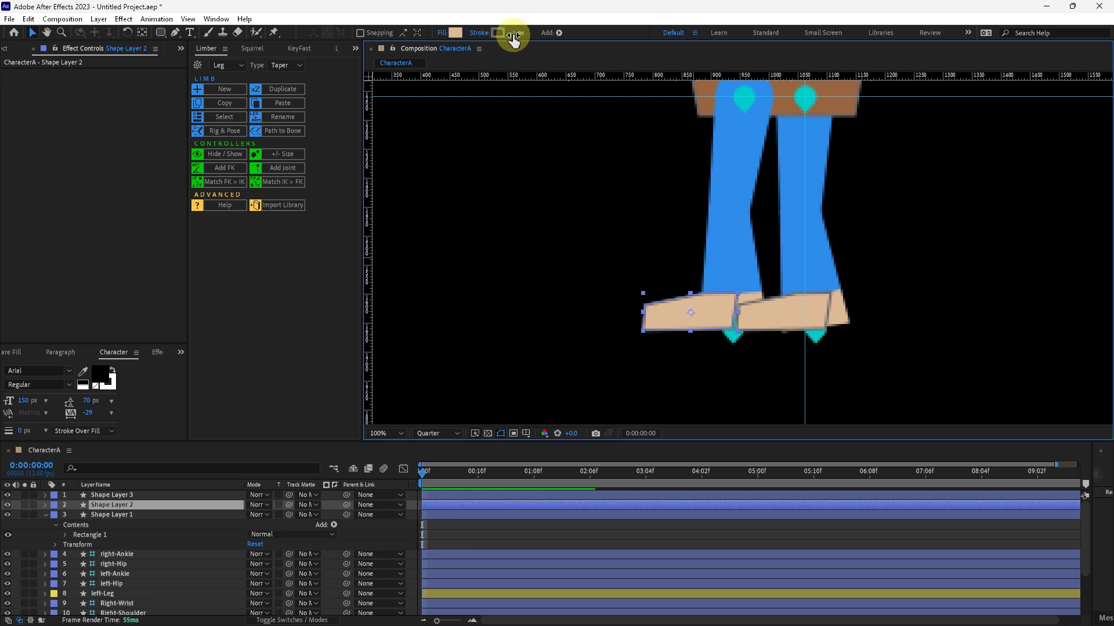
pyautogui.moveTo(515, 33); pyautogui.dragTo(394, 36)
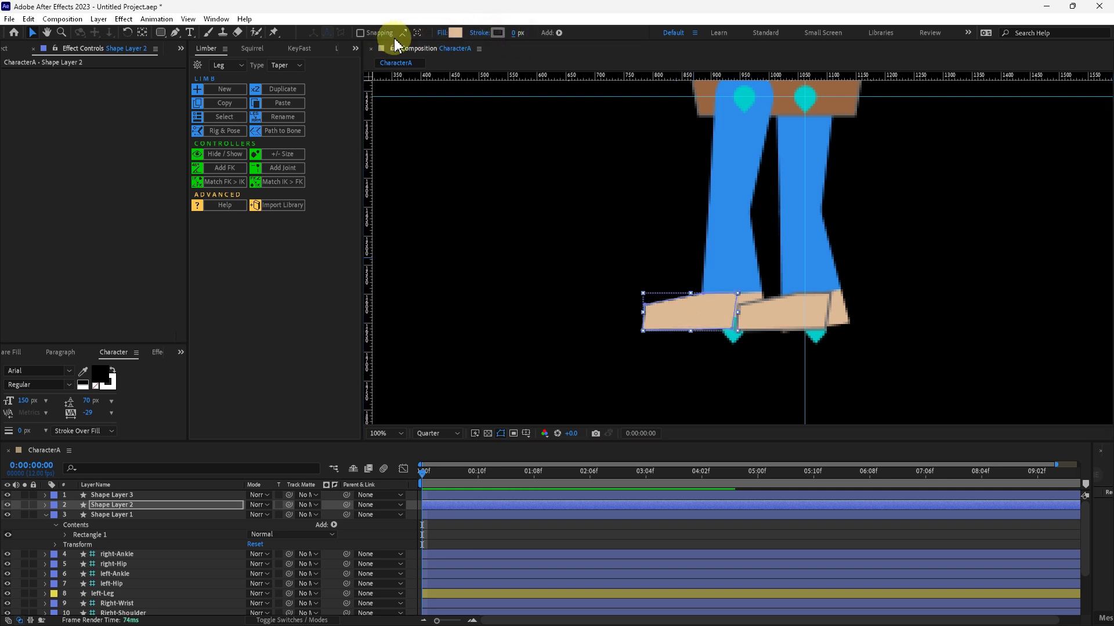
pyautogui.click(810, 303)
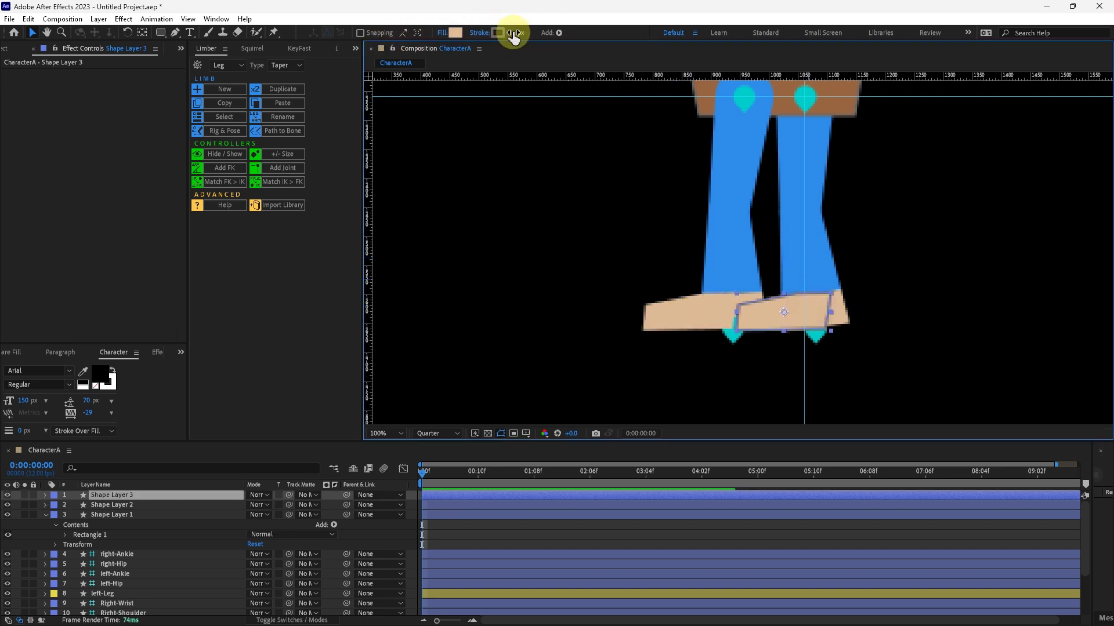
pyautogui.moveTo(512, 33); pyautogui.dragTo(385, 39)
# - Rig Shape Layer 2, the left foot, to the left-Leg limb as its Lower Art Layer using Limber's Rig & Pose, leaving Upper Art Layer at None
pyautogui.click(671, 291)
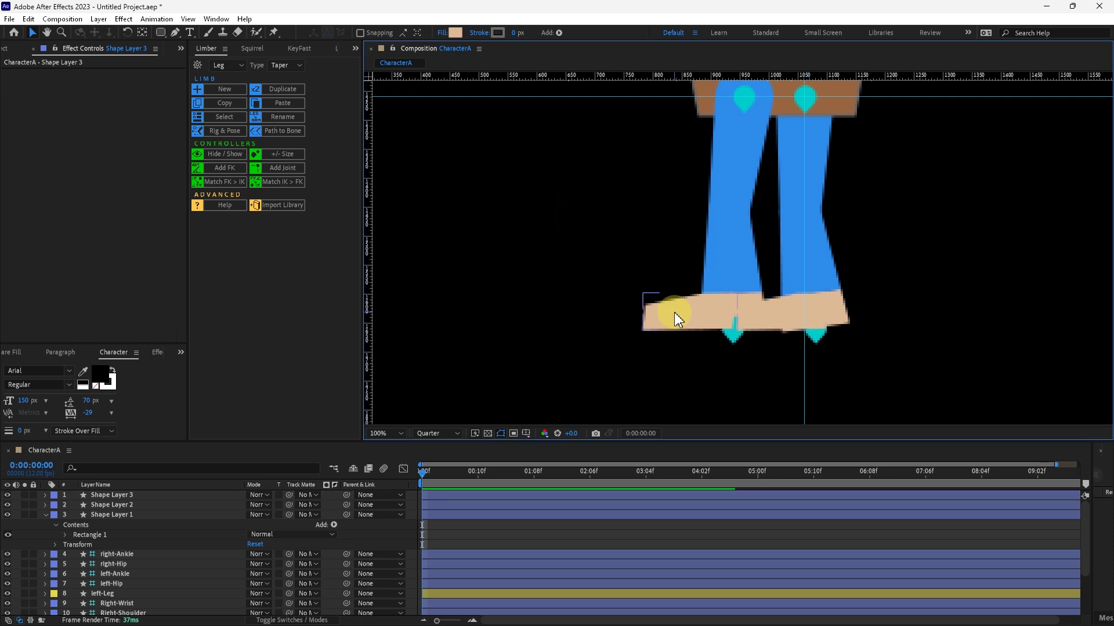
pyautogui.click(729, 209)
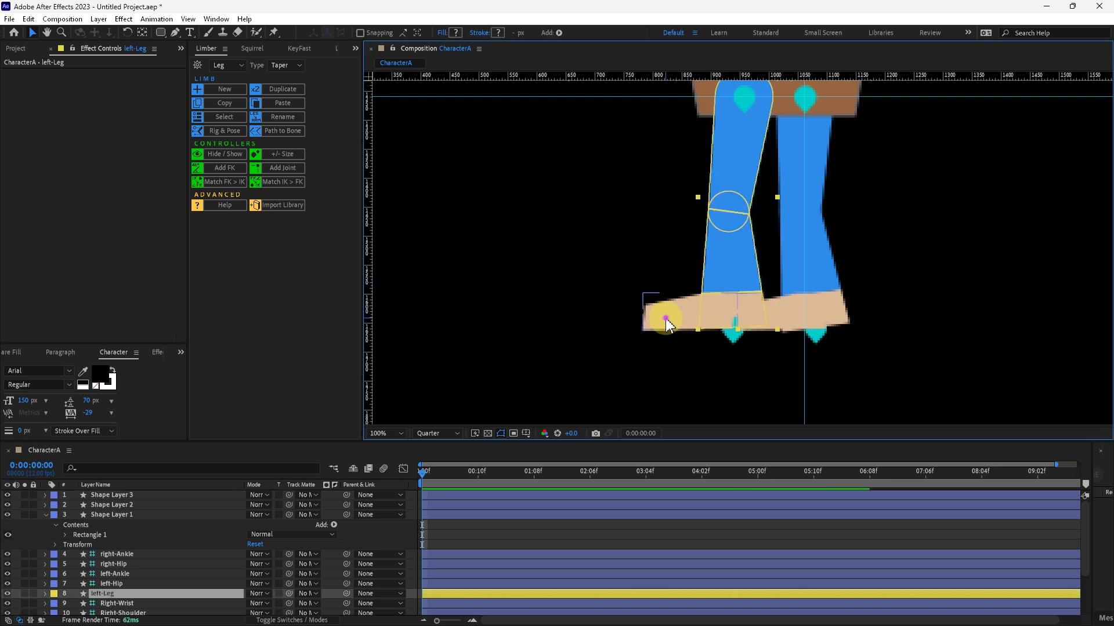
pyautogui.keyDown('shift'); pyautogui.click(666, 324); pyautogui.keyUp('shift')
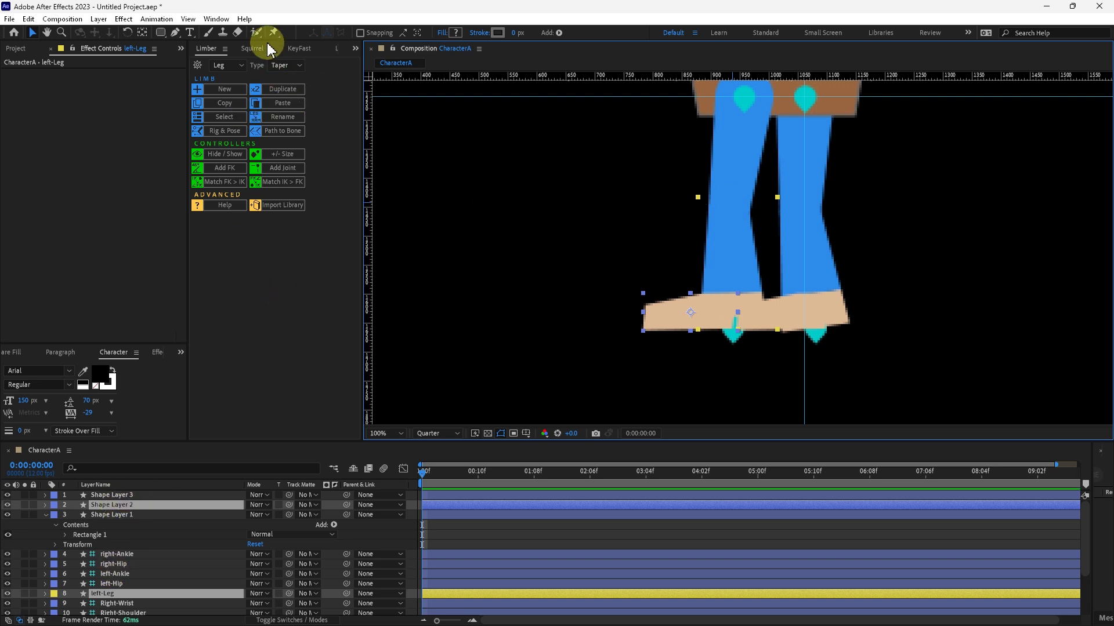
pyautogui.click(227, 136)
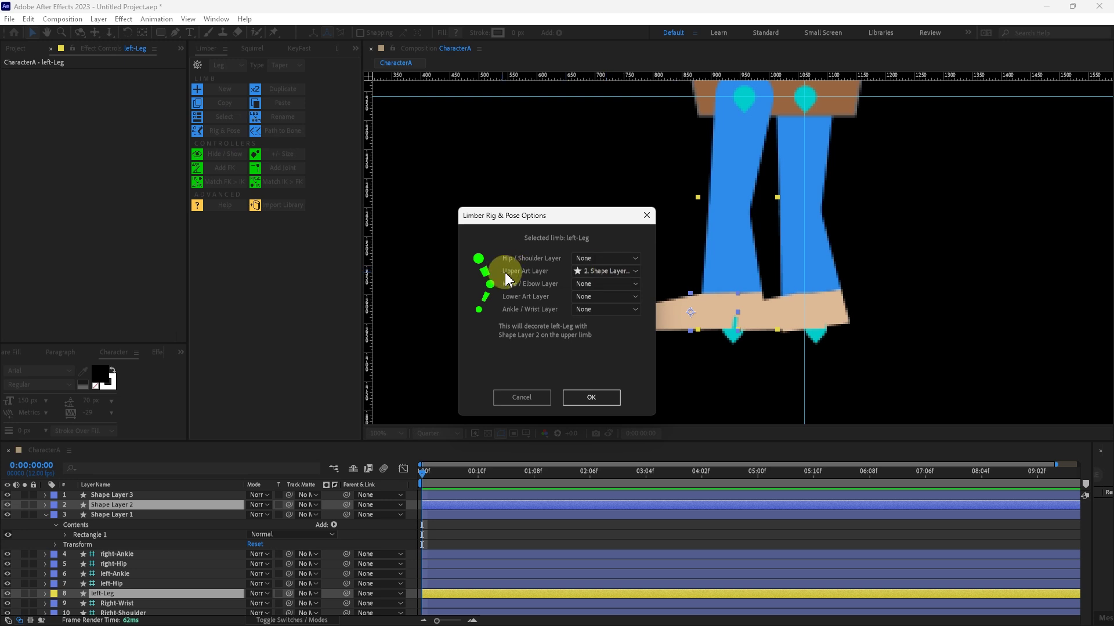
pyautogui.click(603, 284)
pyautogui.click(611, 286)
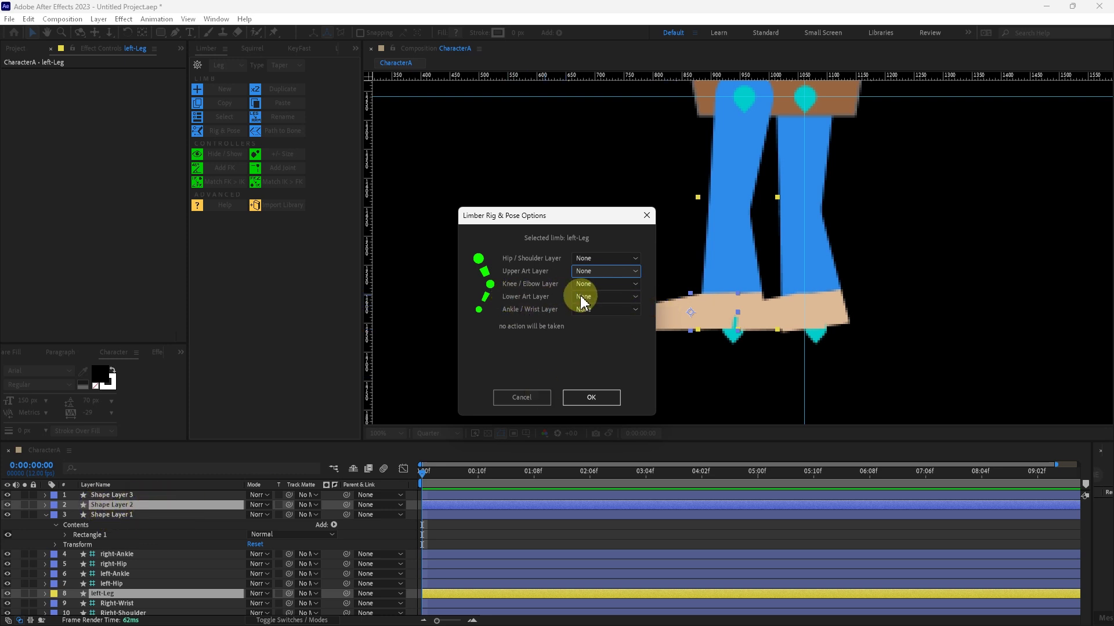
pyautogui.click(605, 309)
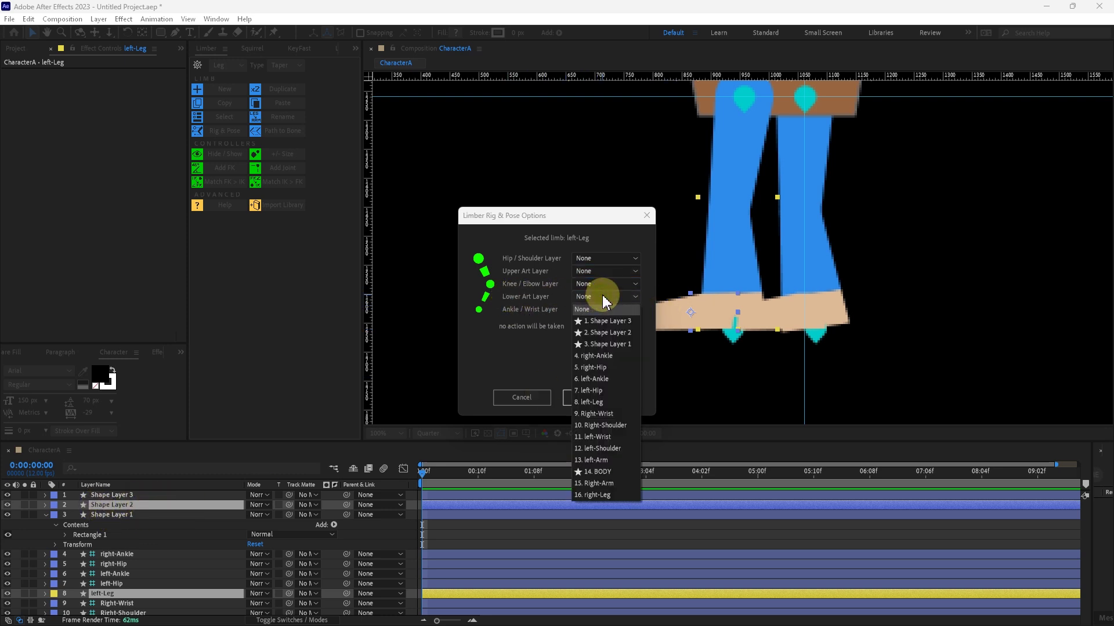
pyautogui.click(626, 333)
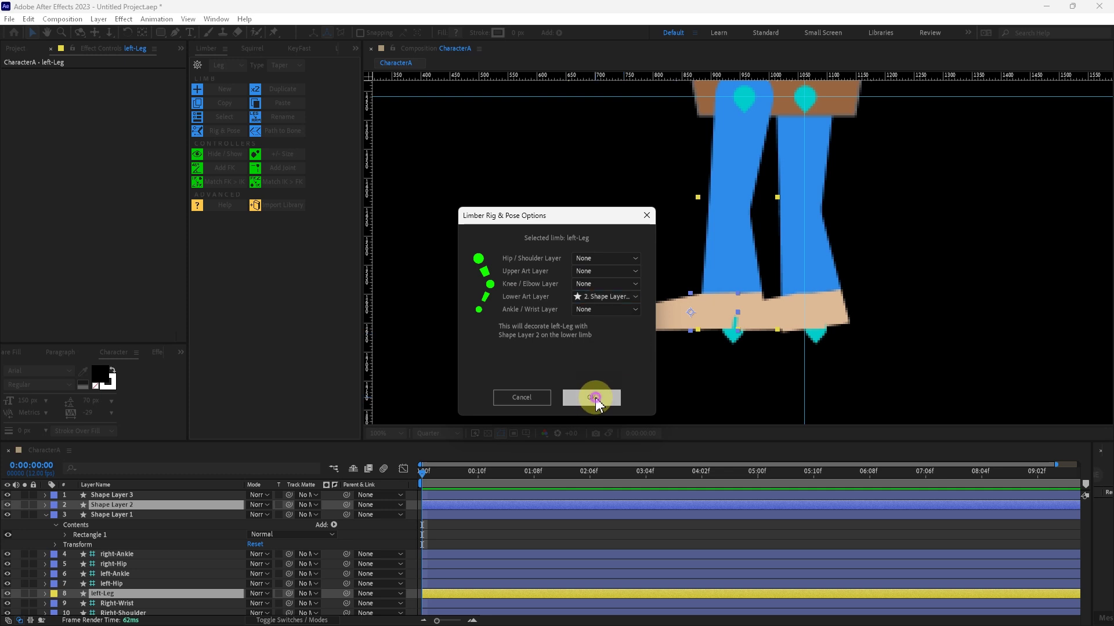
pyautogui.click(594, 398)
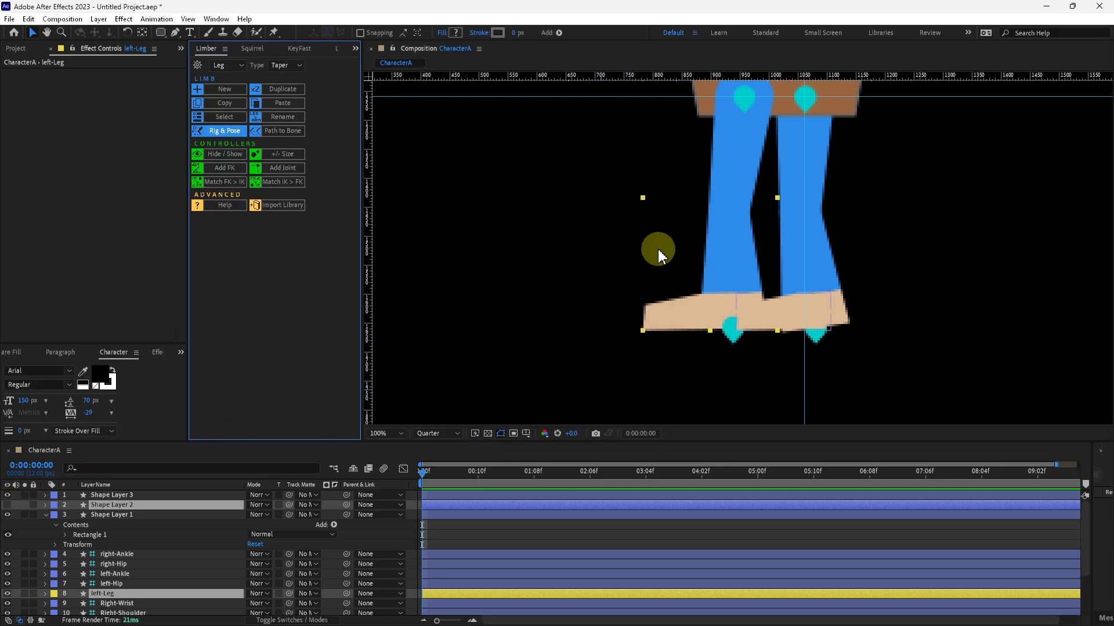
# - Test the left foot's attachment by moving the left-Ankle controller up and forward, and undo the move
pyautogui.click(734, 336)
pyautogui.click(734, 339)
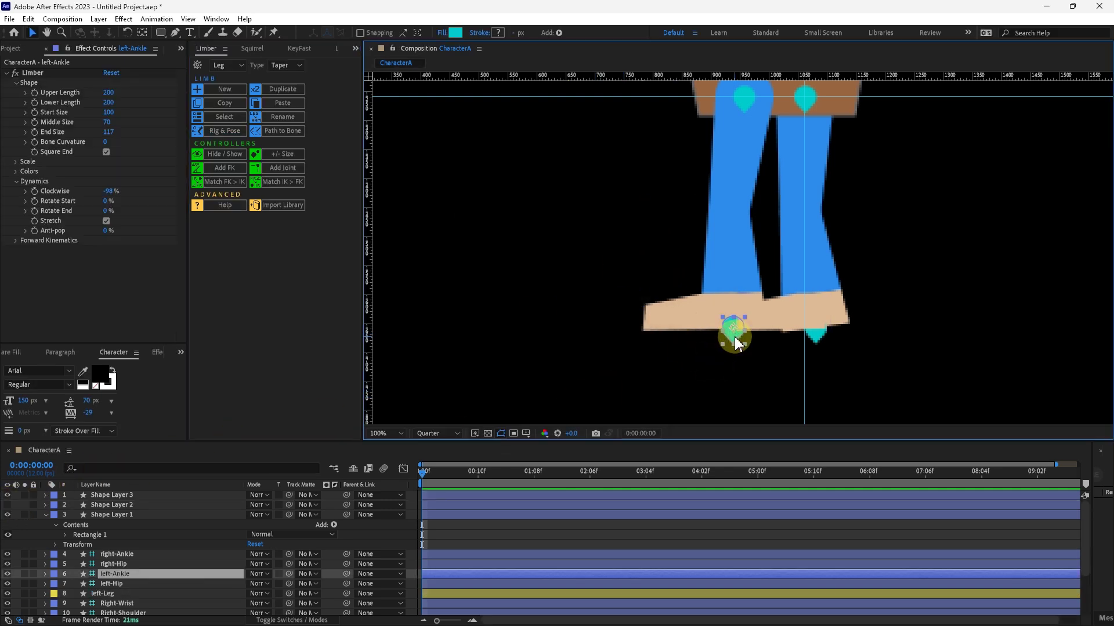
pyautogui.moveTo(725, 319); pyautogui.dragTo(661, 293)
pyautogui.hotkey('ctrl', 'z')
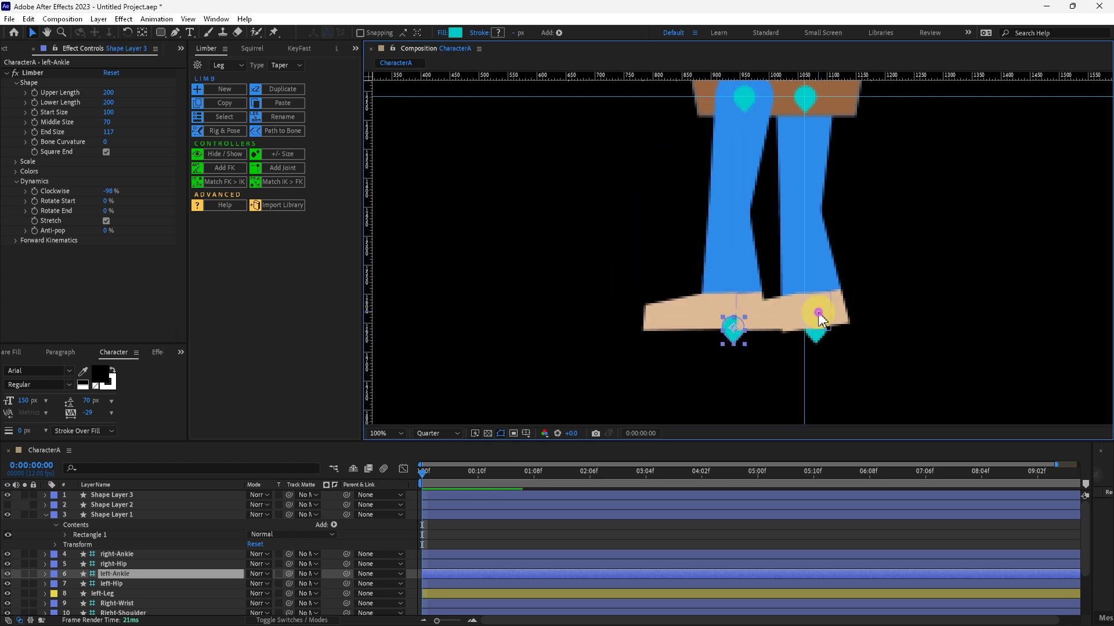
# - Rotate the right foot shape slightly toe-down and shift it to line up with the right leg's ankle
pyautogui.click(819, 316)
pyautogui.press('w')
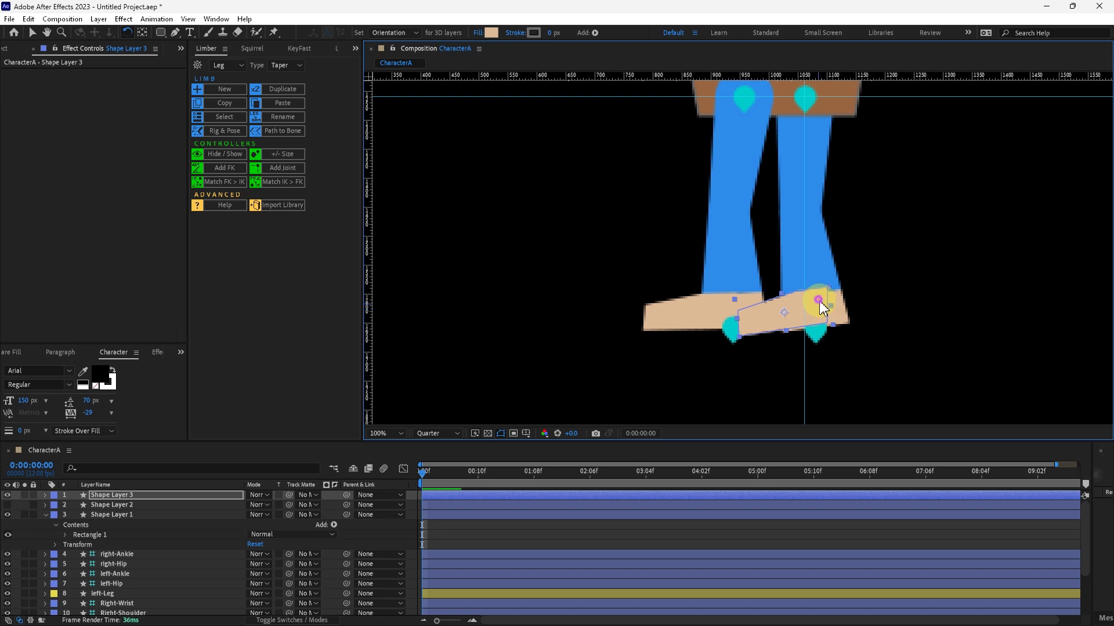
pyautogui.press('v')
pyautogui.moveTo(821, 308); pyautogui.dragTo(823, 308)
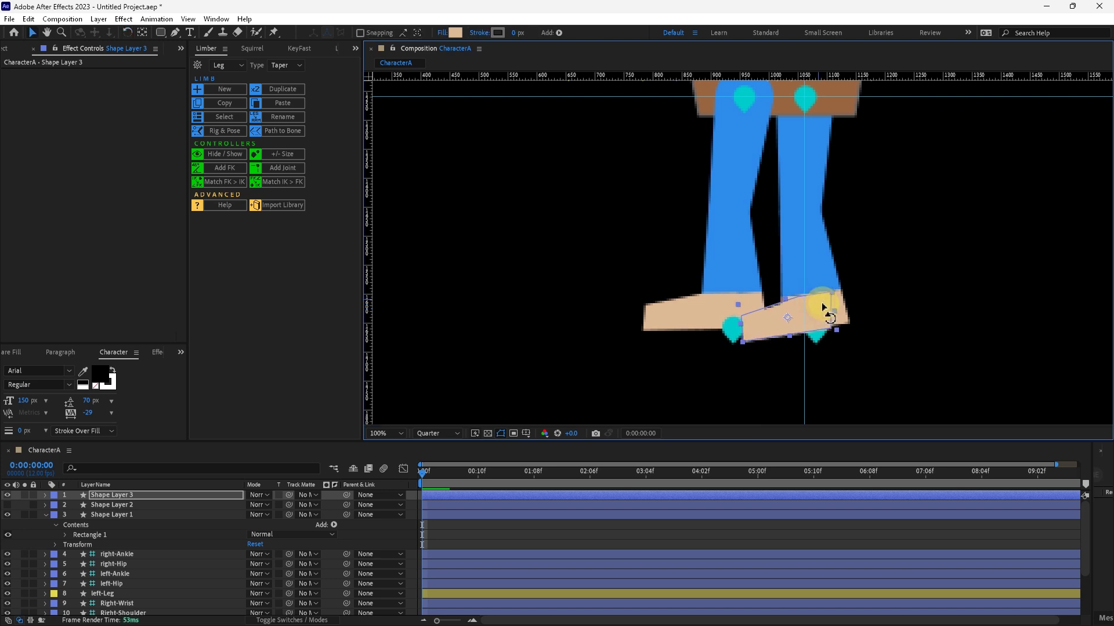
pyautogui.press('w')
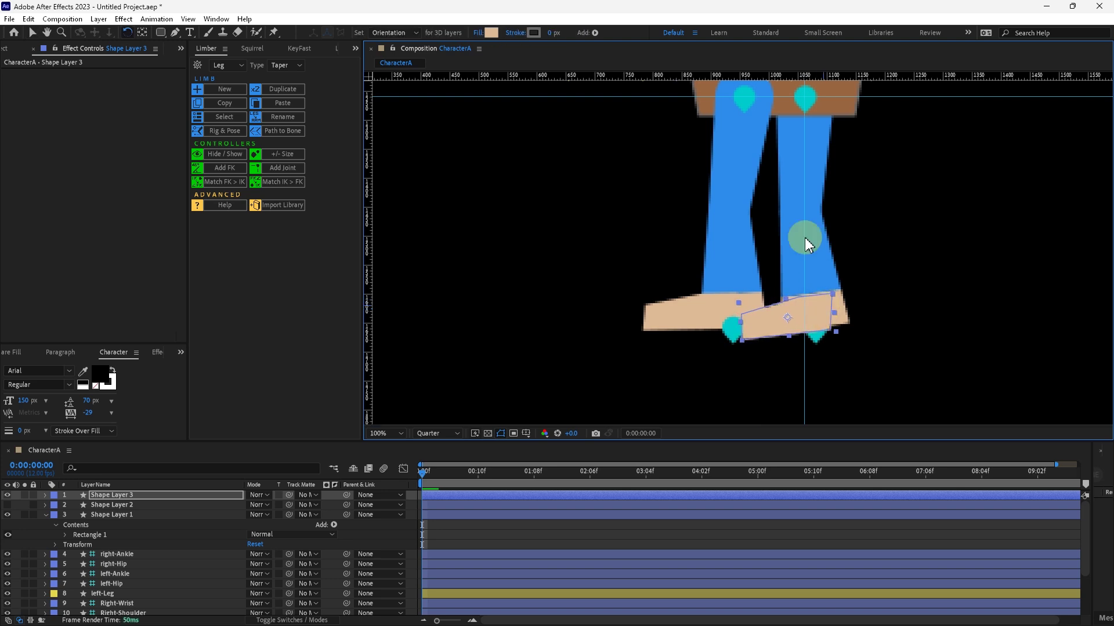
# - Rig Shape Layer 3, the right foot, to the right-Leg limb as its Lower Art Layer with Rig & Pose, setting Upper Art Layer to None
pyautogui.click(822, 186)
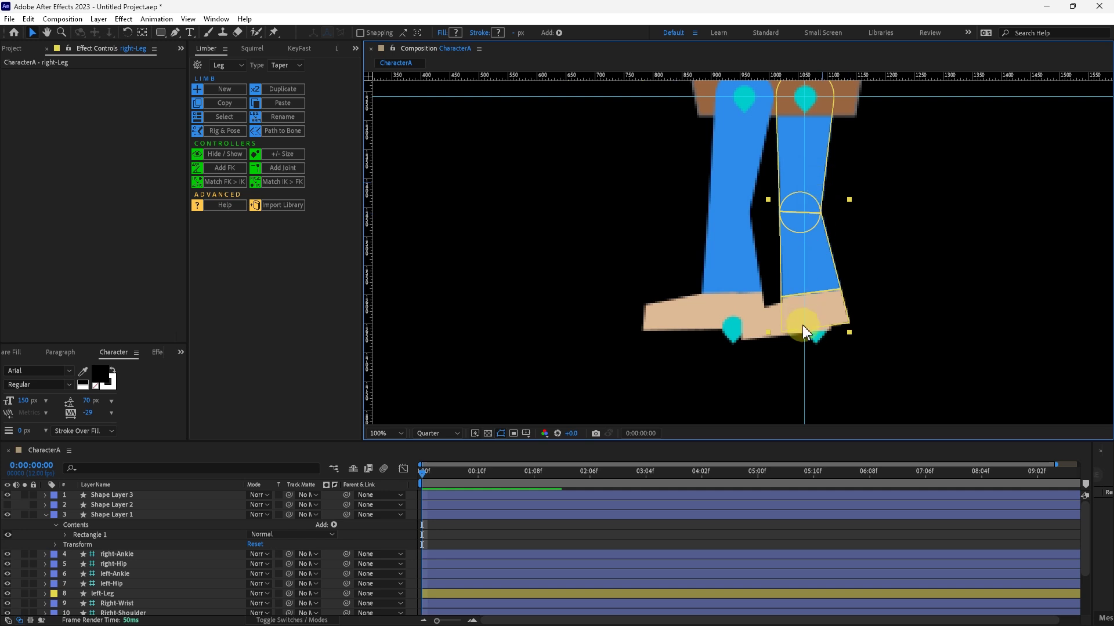
pyautogui.click(757, 331)
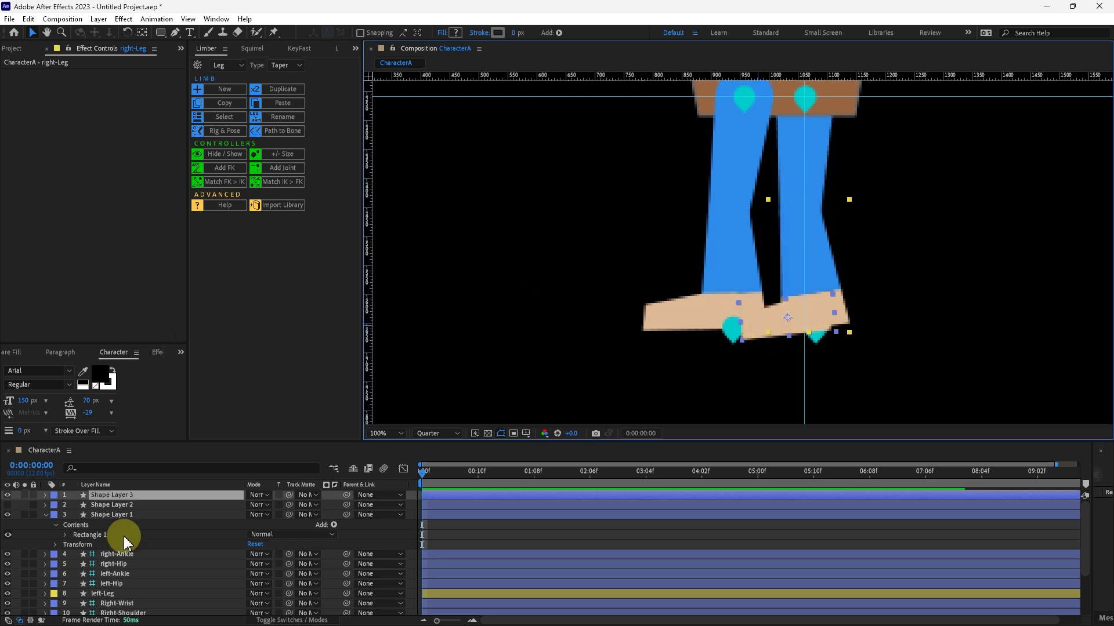
pyautogui.scroll(-3, 176, 544)
pyautogui.scroll(3, 110, 539)
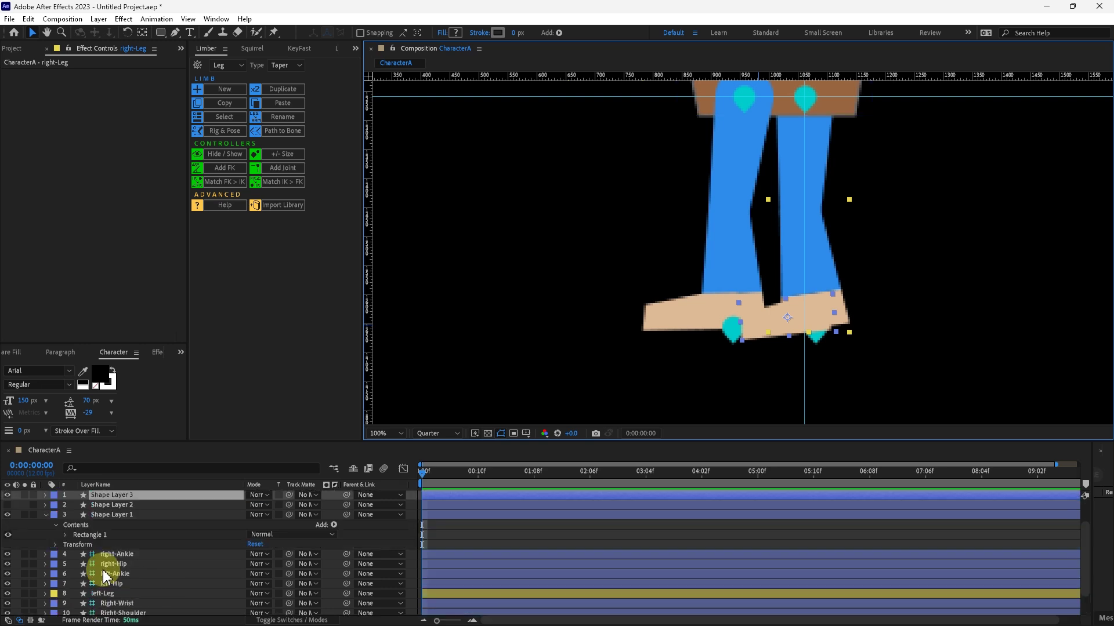
pyautogui.click(207, 137)
pyautogui.click(604, 270)
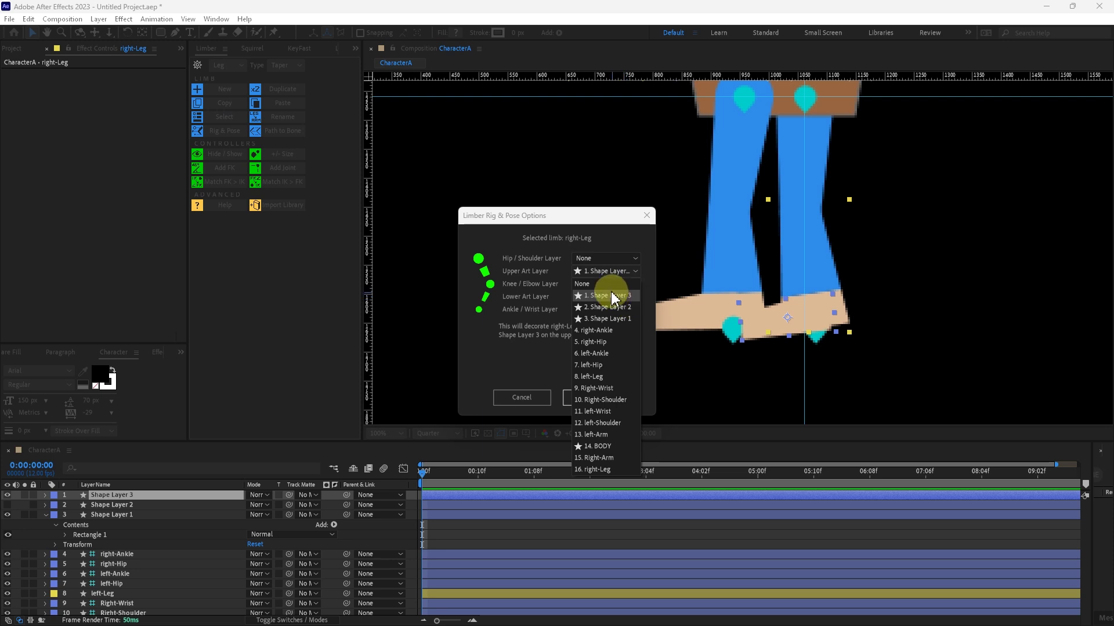
pyautogui.click(608, 284)
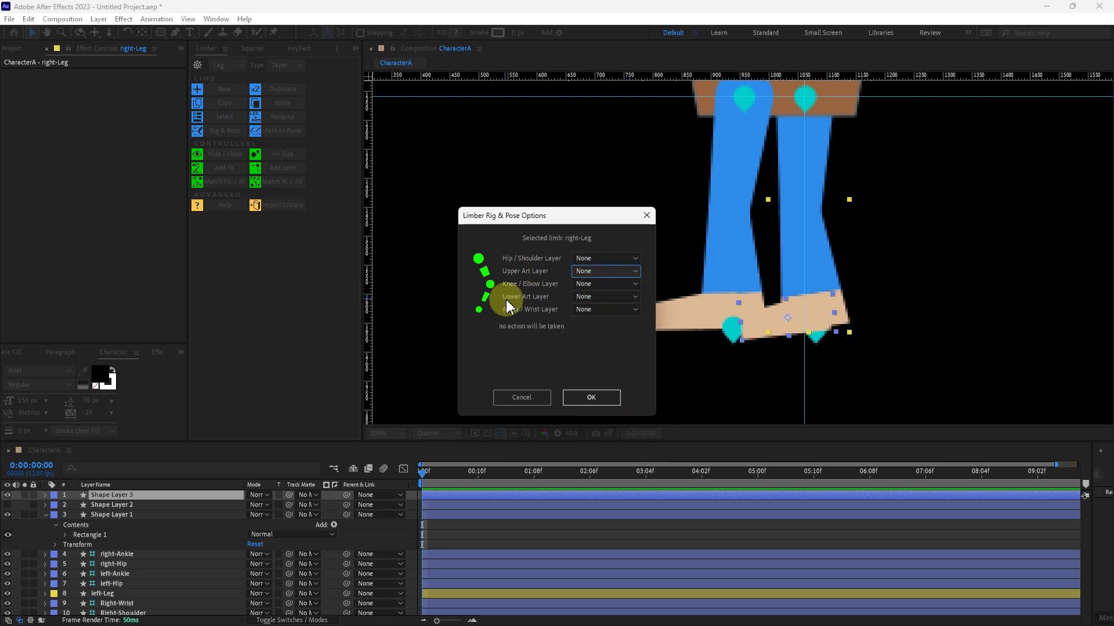
pyautogui.click(605, 296)
pyautogui.click(618, 320)
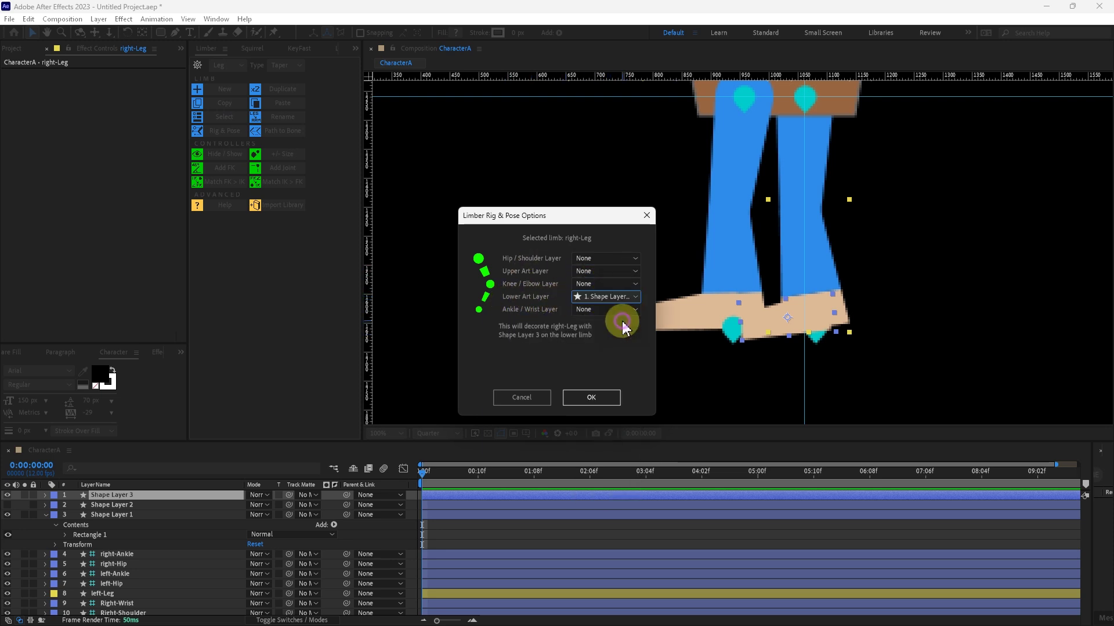
pyautogui.click(609, 399)
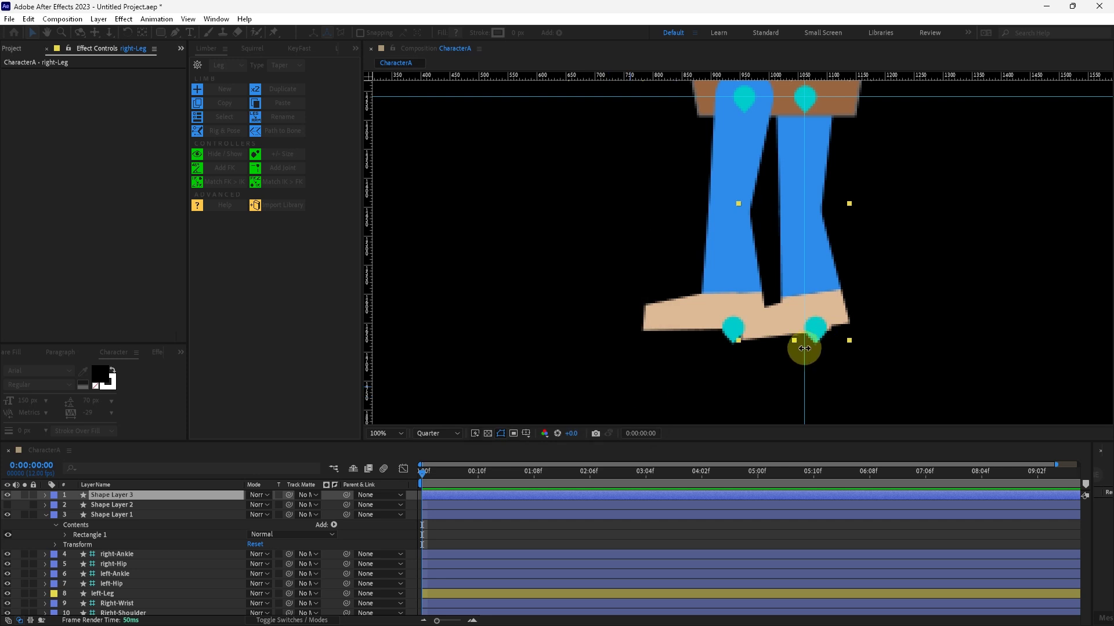
pyautogui.click(857, 351)
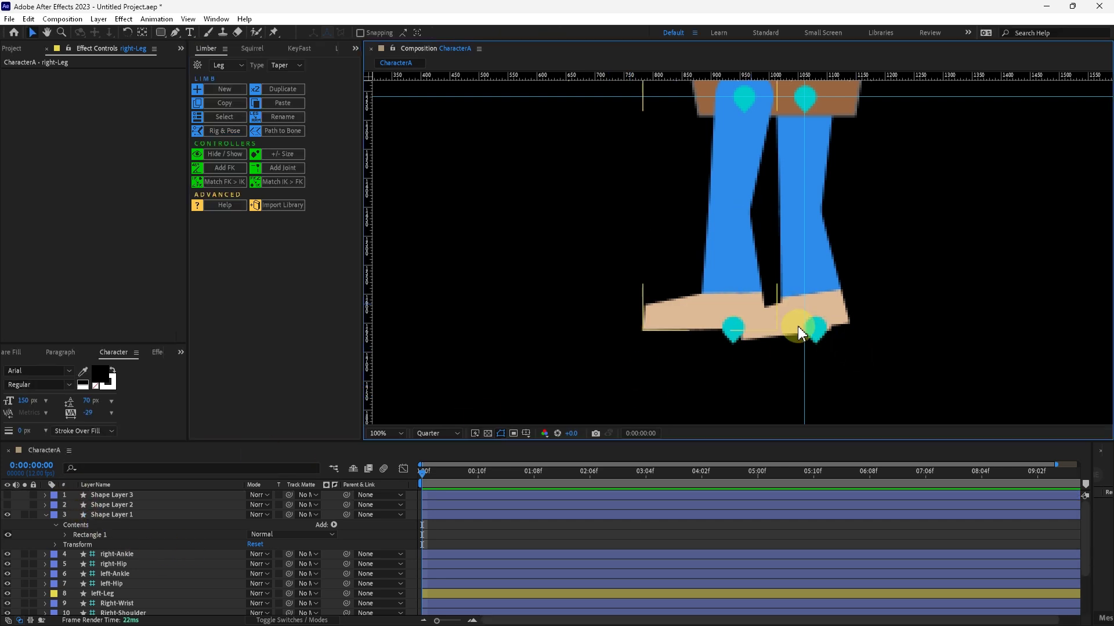
# - Test the right foot's attachment by moving the right-Ankle controller, and undo the move
pyautogui.moveTo(814, 332); pyautogui.dragTo(841, 293)
pyautogui.hotkey('ctrl', 'z')
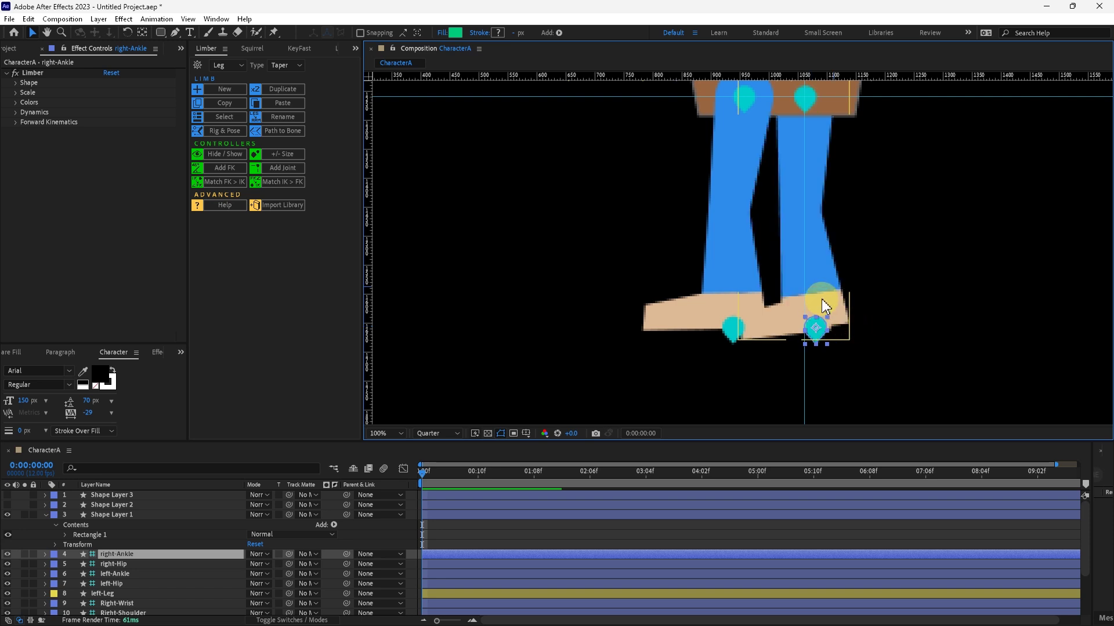
pyautogui.scroll(3, 724, 264)
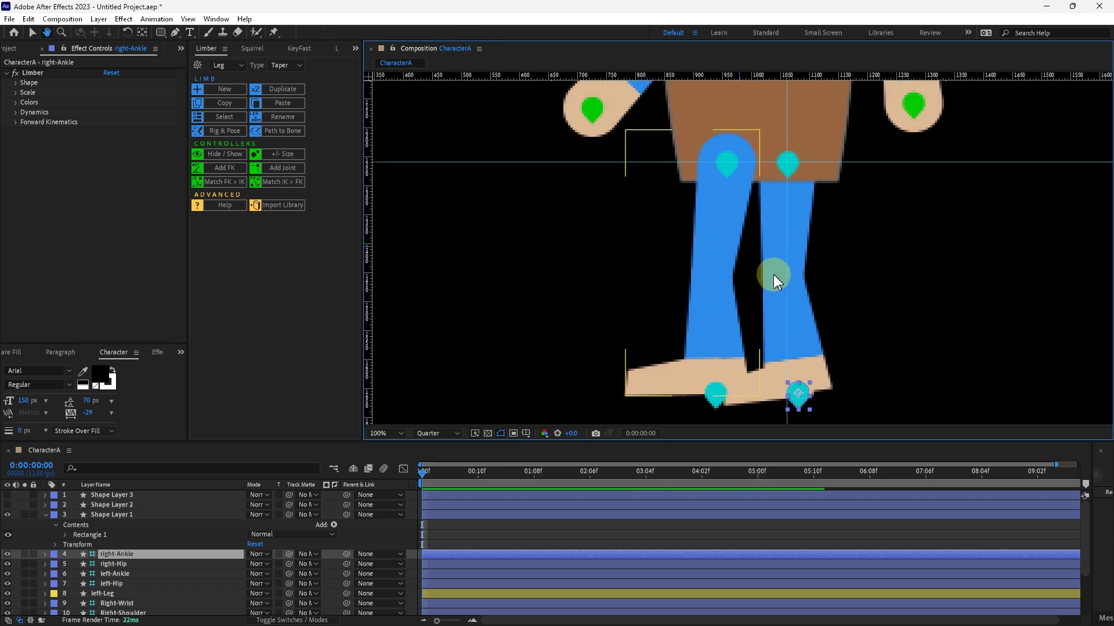
# - Expand the left-Leg layer's Contents, Limb and Lower Group, and inspect the Transform: Limb properties
pyautogui.scroll(-3, 124, 559)
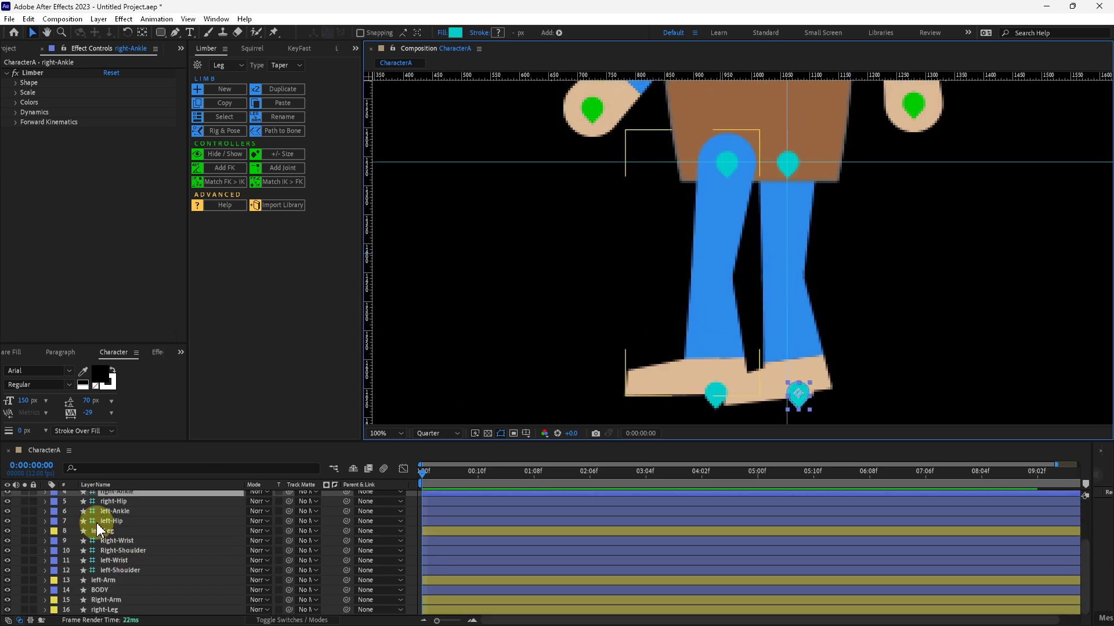
pyautogui.click(87, 532)
pyautogui.click(45, 530)
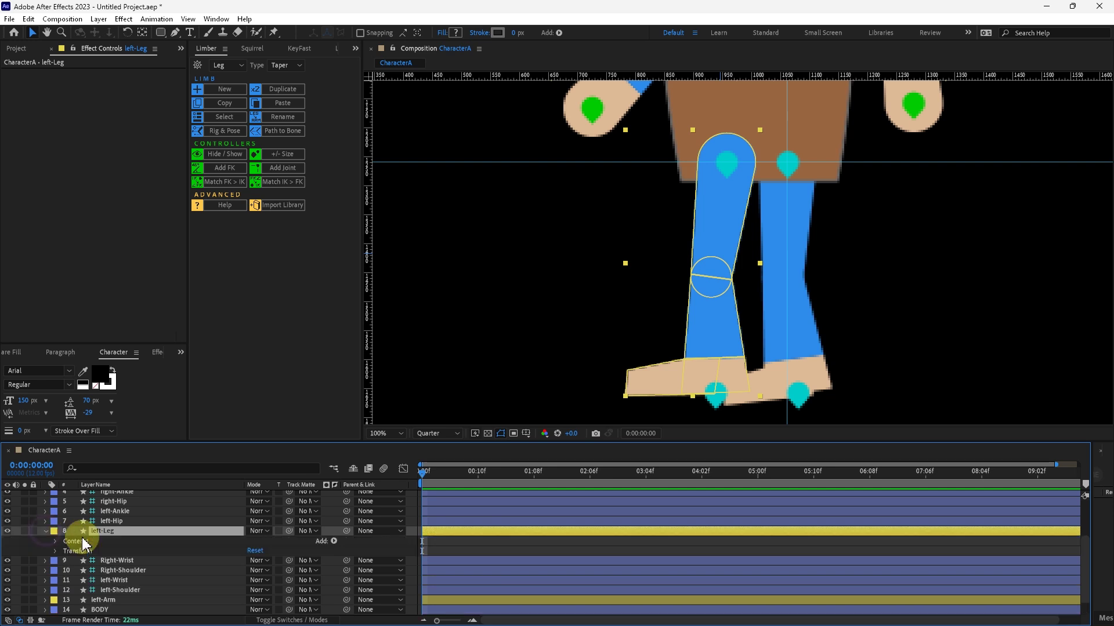
pyautogui.click(71, 542)
pyautogui.click(55, 542)
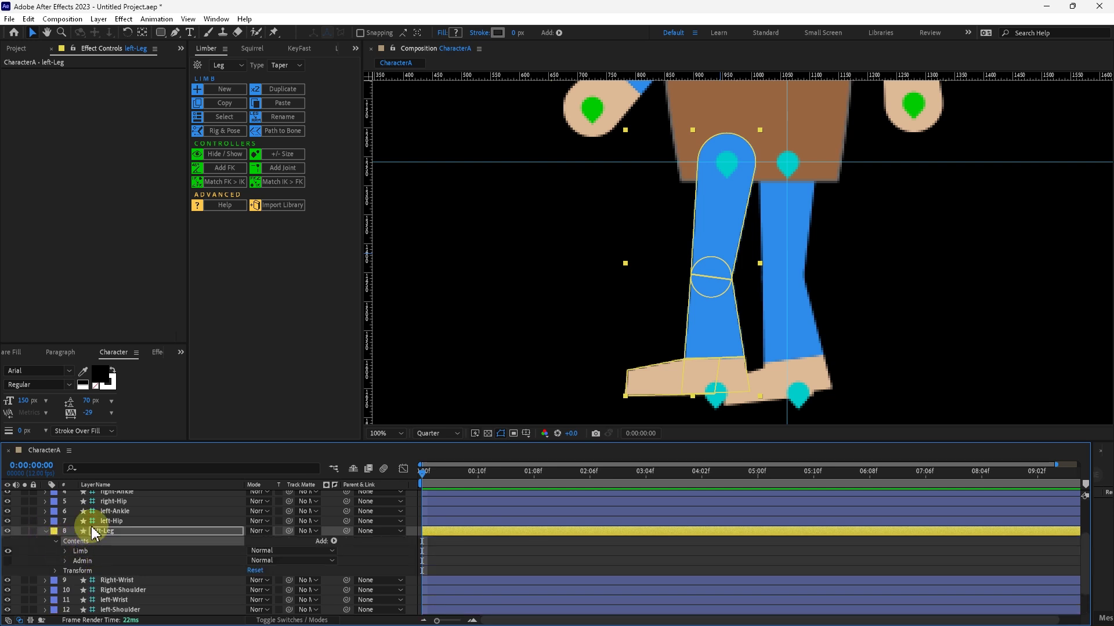
pyautogui.click(65, 552)
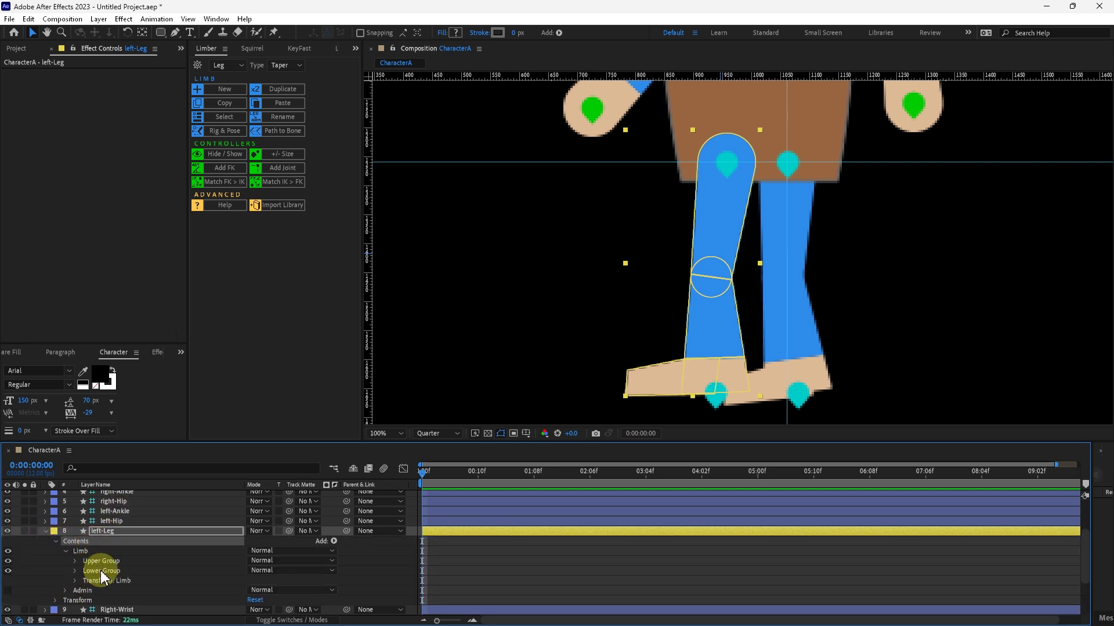
pyautogui.click(101, 571)
pyautogui.click(75, 571)
pyautogui.scroll(-3, 121, 579)
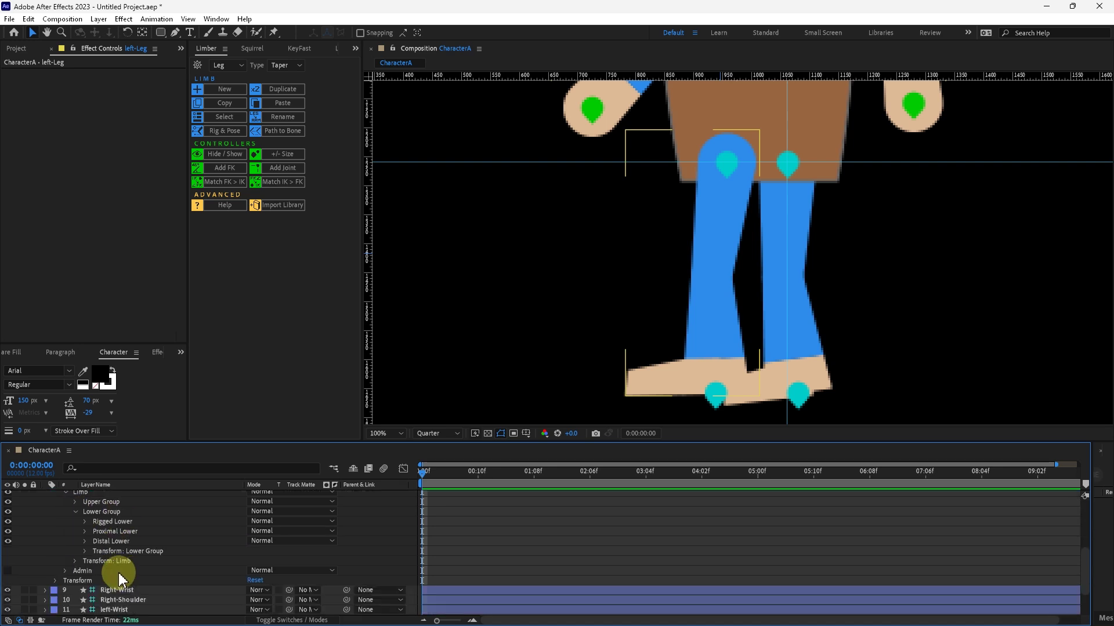
pyautogui.click(93, 561)
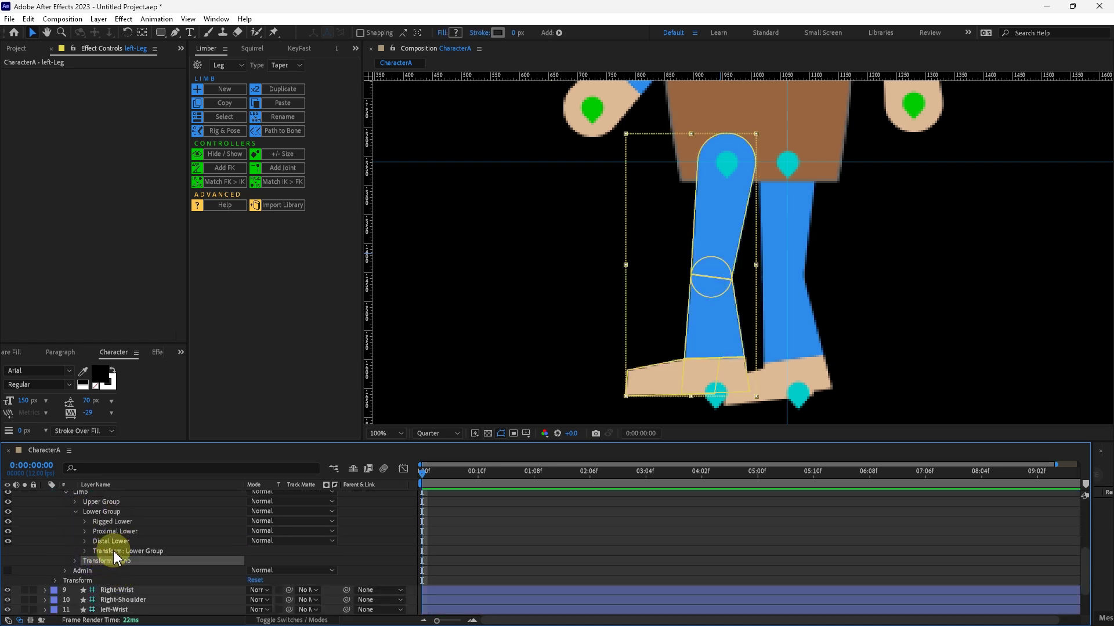
pyautogui.click(76, 561)
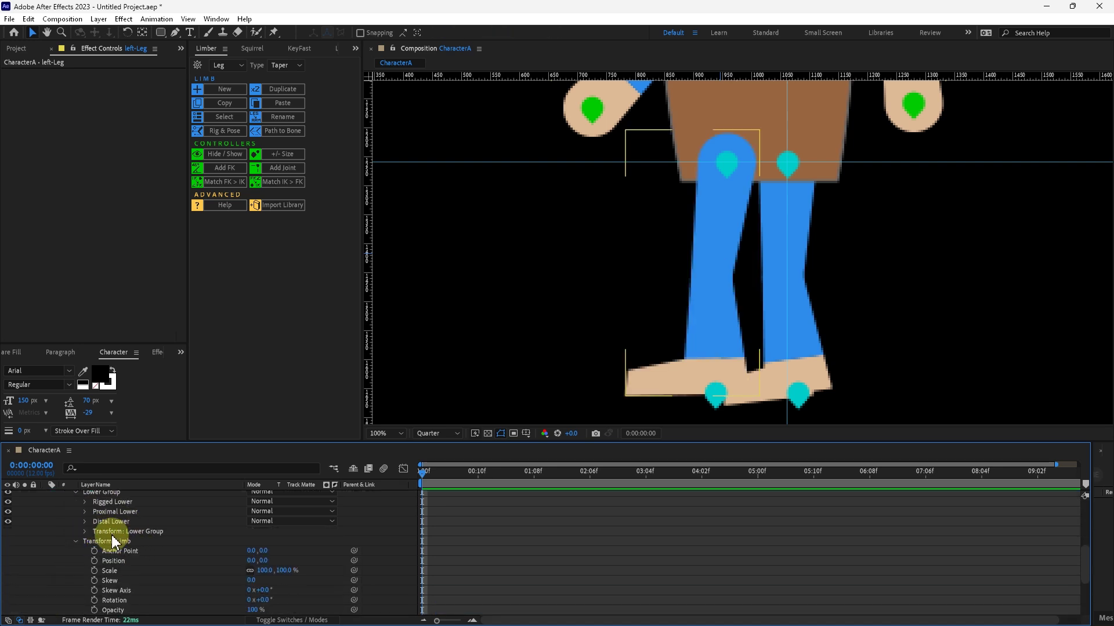
pyautogui.scroll(2, 113, 537)
# - Expand Rigged Lower down to Shape 1 in the Shape Layer 2 Group and select the foot's Path 1
pyautogui.click(87, 531)
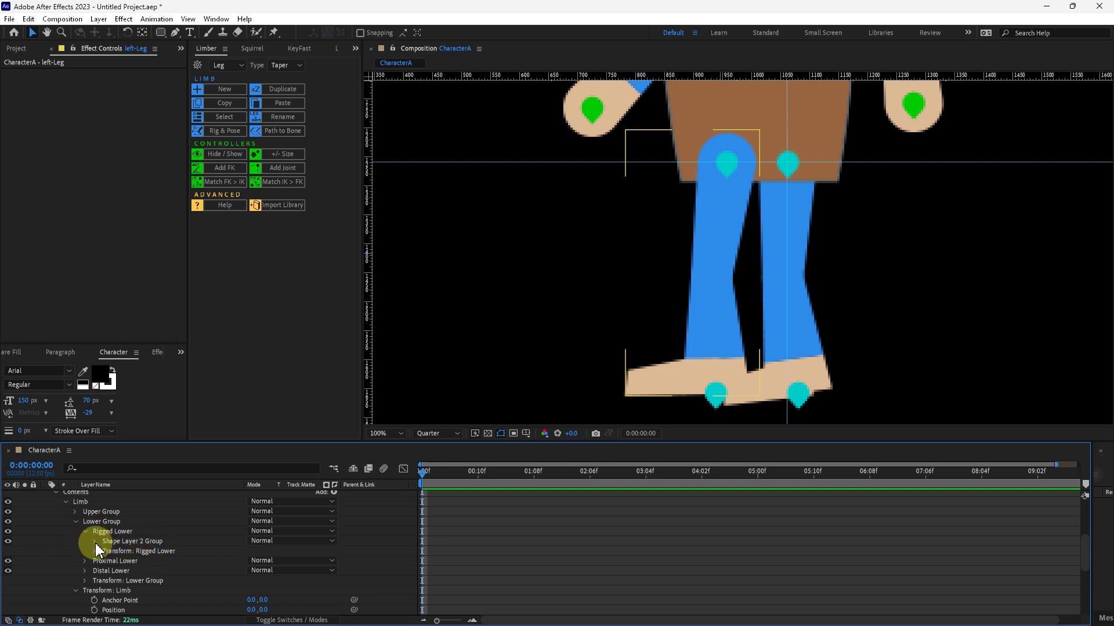
pyautogui.click(94, 541)
pyautogui.click(123, 551)
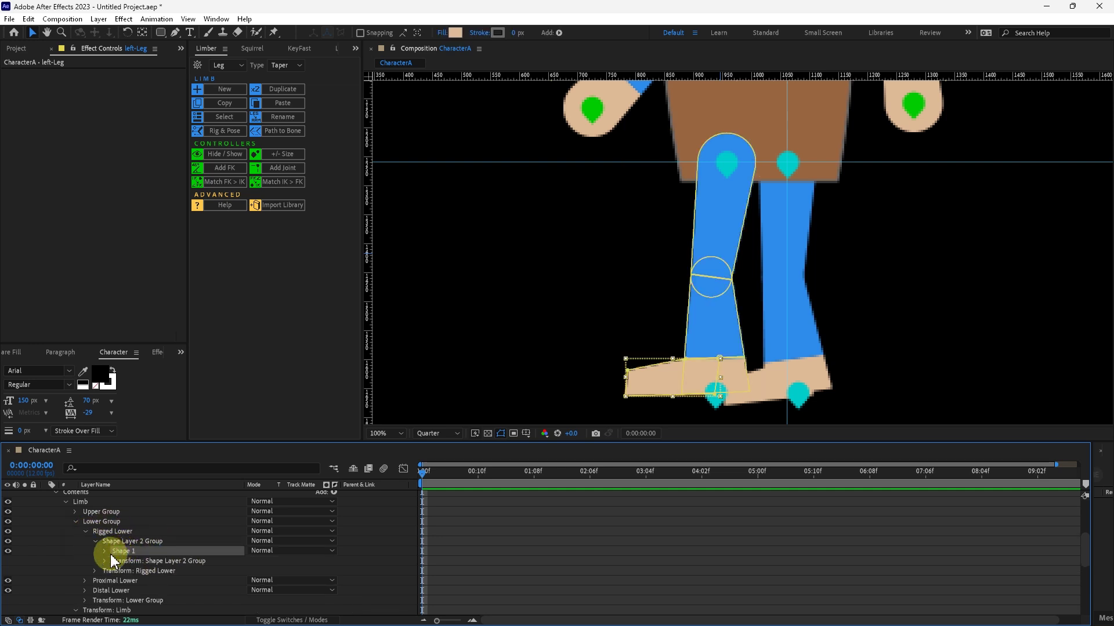
pyautogui.click(103, 551)
pyautogui.click(124, 561)
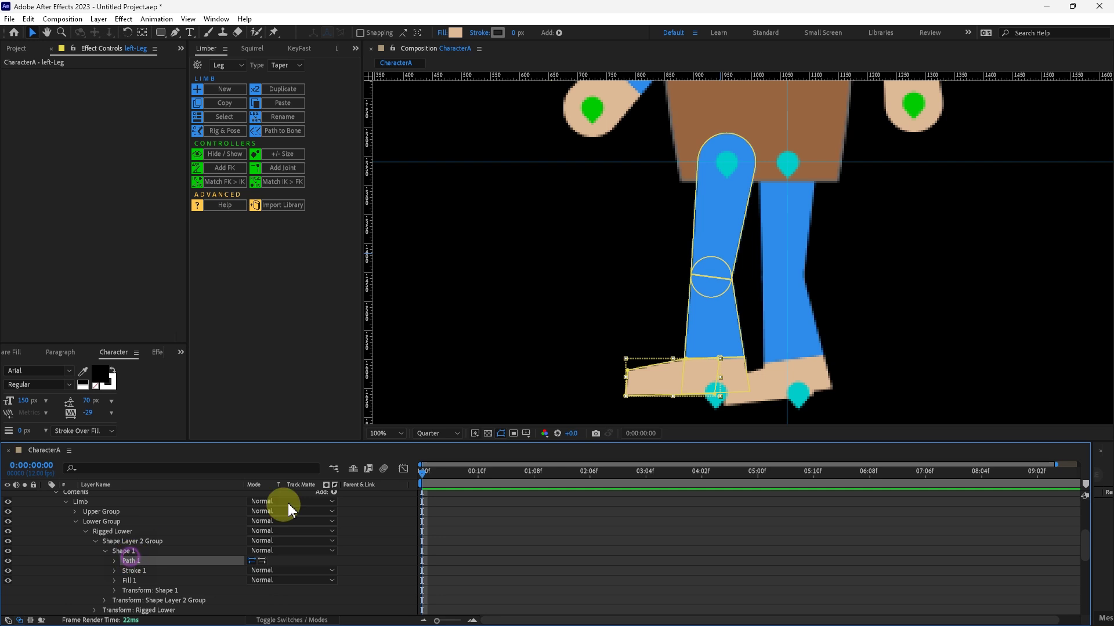
# - Try reshaping the left foot by moving its upper toe point, and undo the change
pyautogui.moveTo(628, 371)
pyautogui.mouseDown()
pyautogui.moveTo(642, 374)
pyautogui.moveTo(622, 348)
pyautogui.moveTo(639, 373)
pyautogui.moveTo(638, 354)
pyautogui.mouseUp()
pyautogui.hotkey('ctrl', 'z')
pyautogui.click(656, 374)
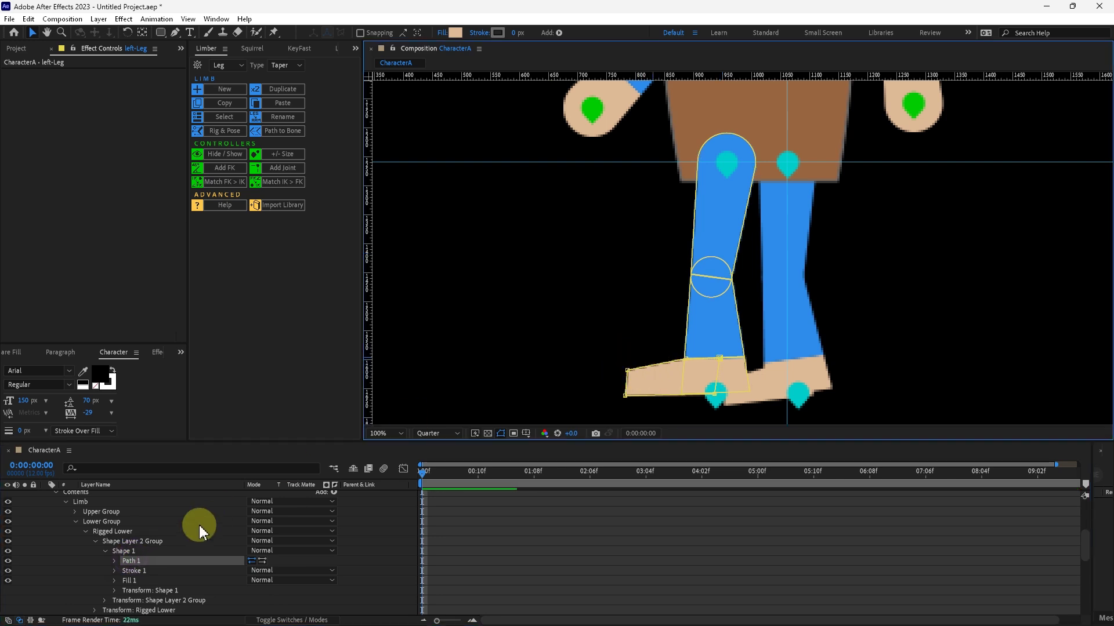
pyautogui.scroll(2, 117, 537)
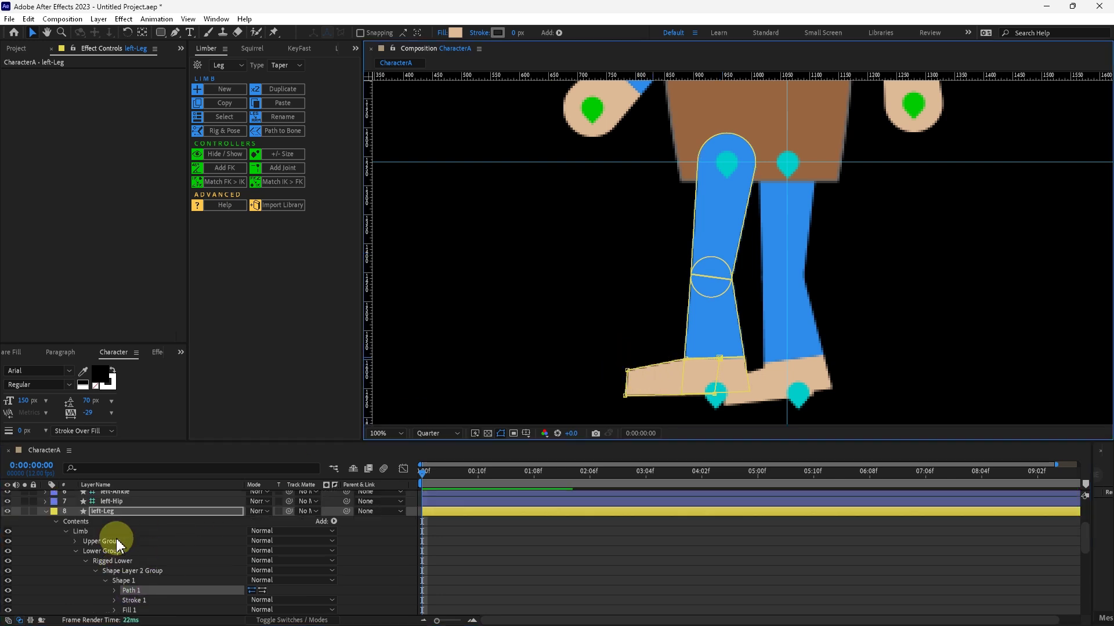
# - Collapse the left-Leg layer's properties and deselect the layer
pyautogui.click(45, 512)
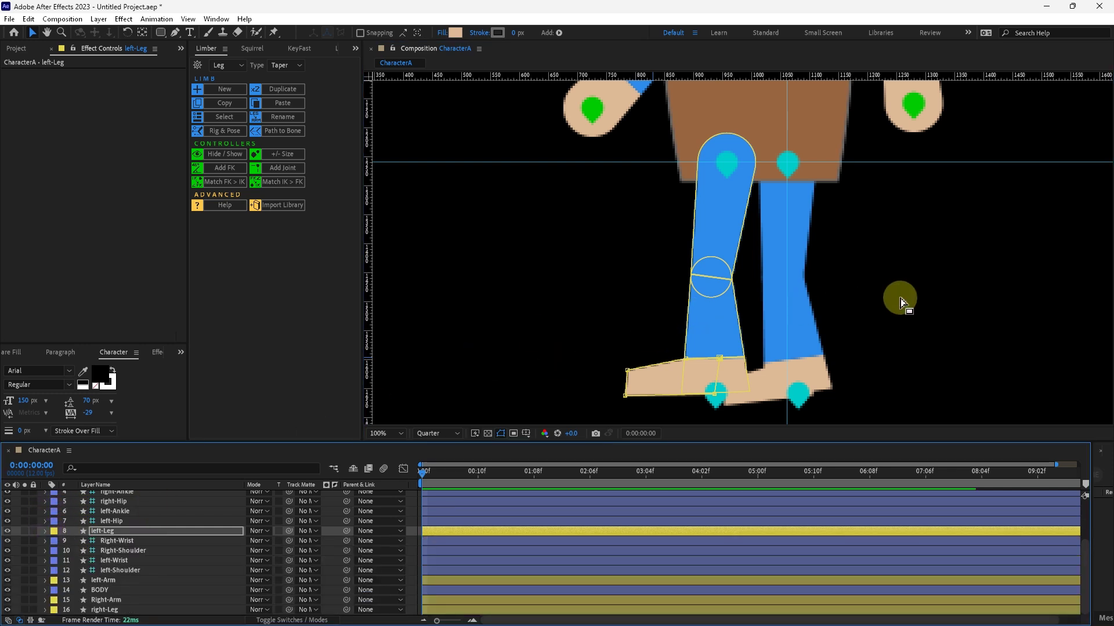
pyautogui.click(967, 296)
pyautogui.scroll(1, 721, 225)
pyautogui.moveTo(710, 225); pyautogui.dragTo(699, 328)
pyautogui.scroll(-2, 707, 269)
pyautogui.moveTo(693, 140); pyautogui.dragTo(682, 220)
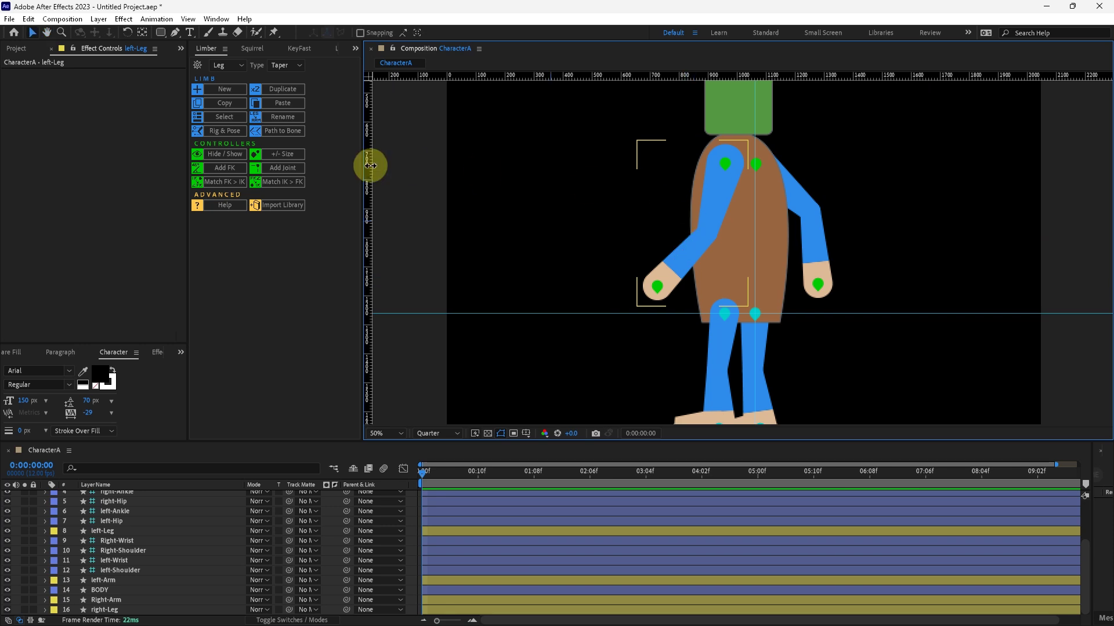
# - Open Squirrel's layer hierarchy for CharacterA and give its panel more width
pyautogui.click(245, 48)
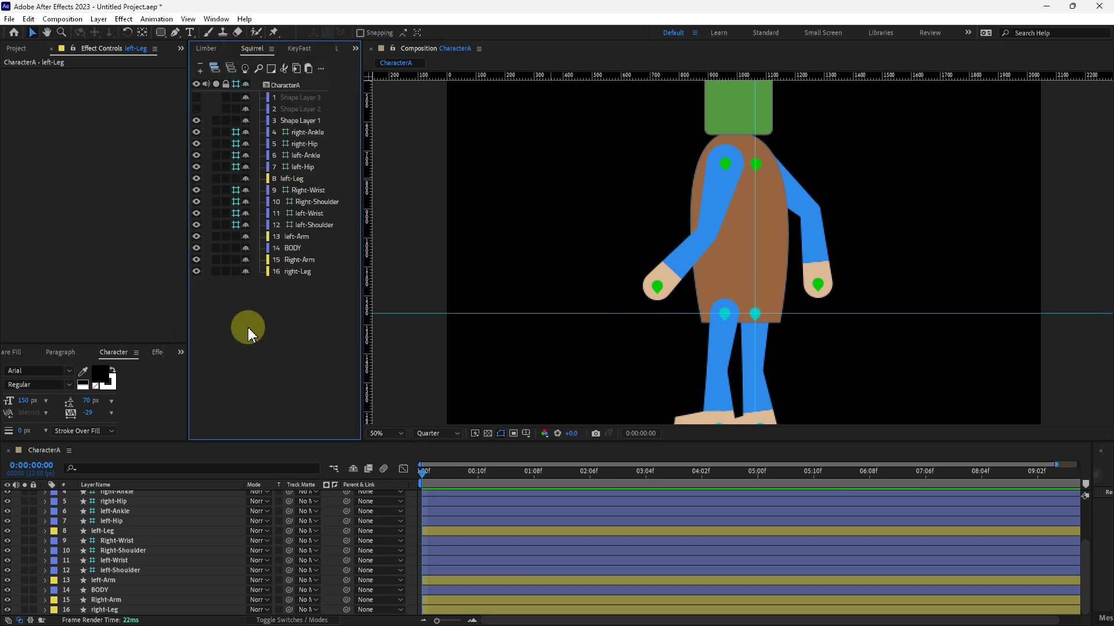
pyautogui.click(309, 213)
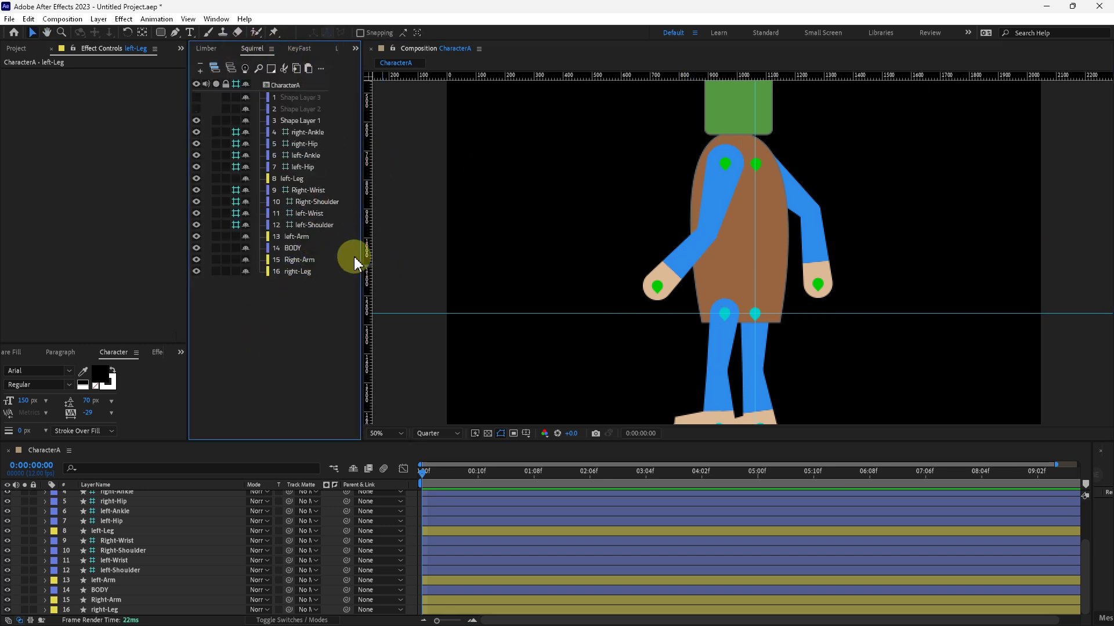
pyautogui.moveTo(355, 259); pyautogui.dragTo(401, 250)
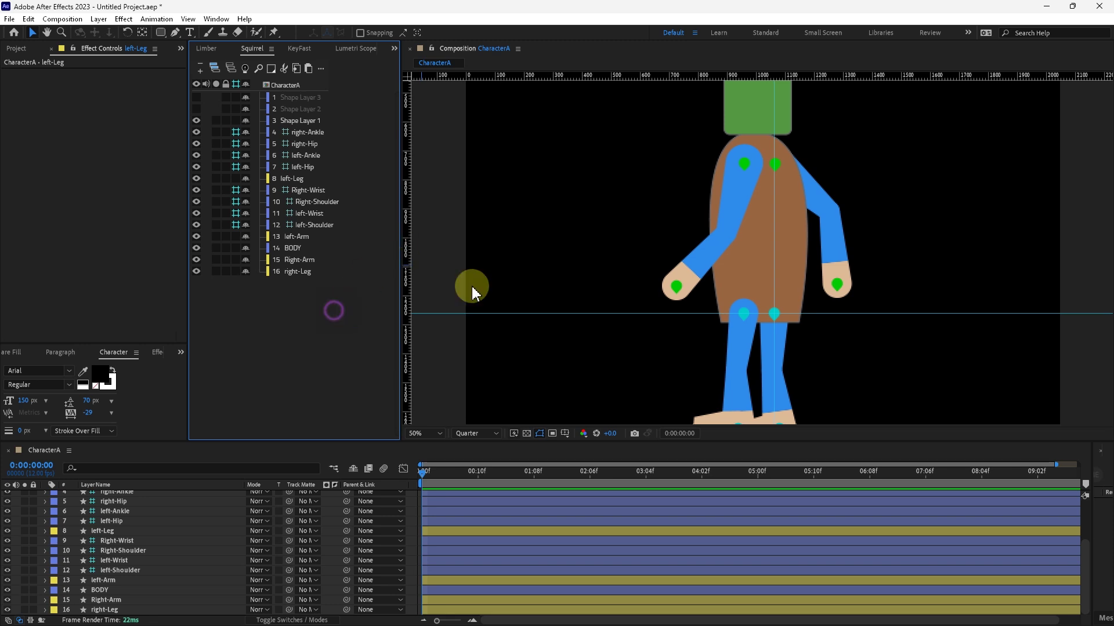
pyautogui.moveTo(655, 176); pyautogui.dragTo(652, 210)
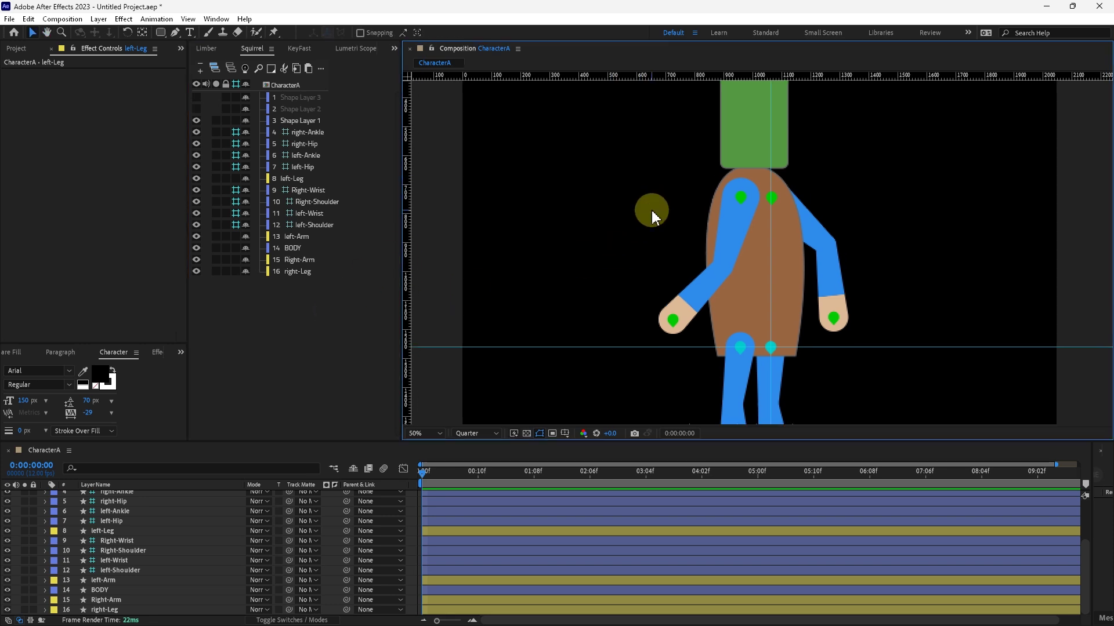
pyautogui.click(282, 325)
pyautogui.click(319, 194)
pyautogui.click(328, 146)
pyautogui.click(307, 146)
pyautogui.keyDown('ctrl'); pyautogui.click(302, 167); pyautogui.keyUp('ctrl')
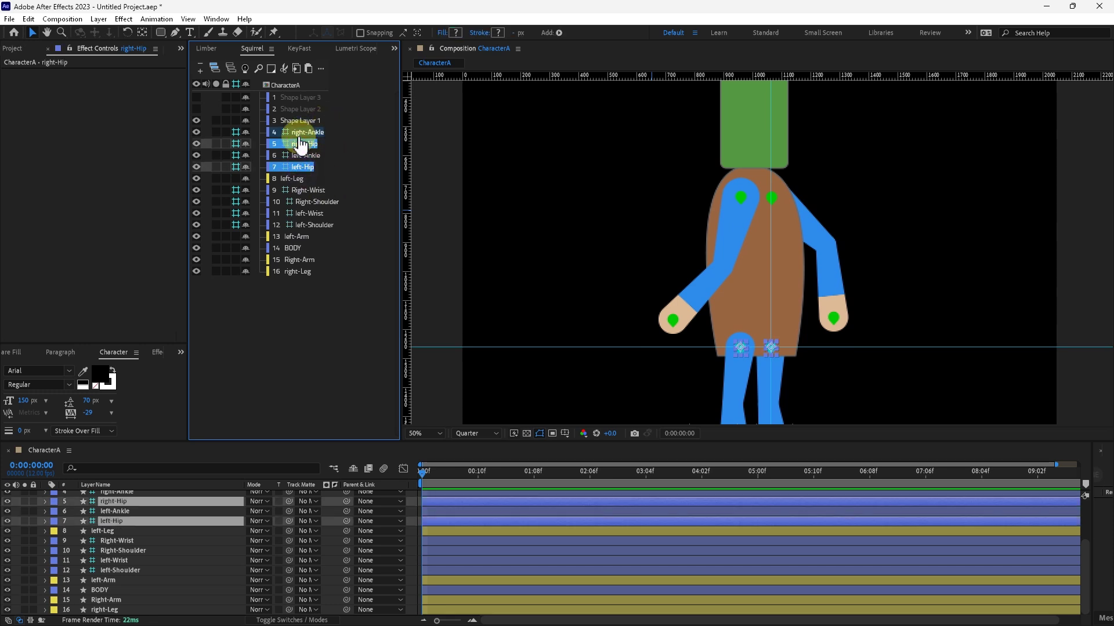
pyautogui.keyDown('shift'); pyautogui.click(301, 167); pyautogui.keyUp('shift')
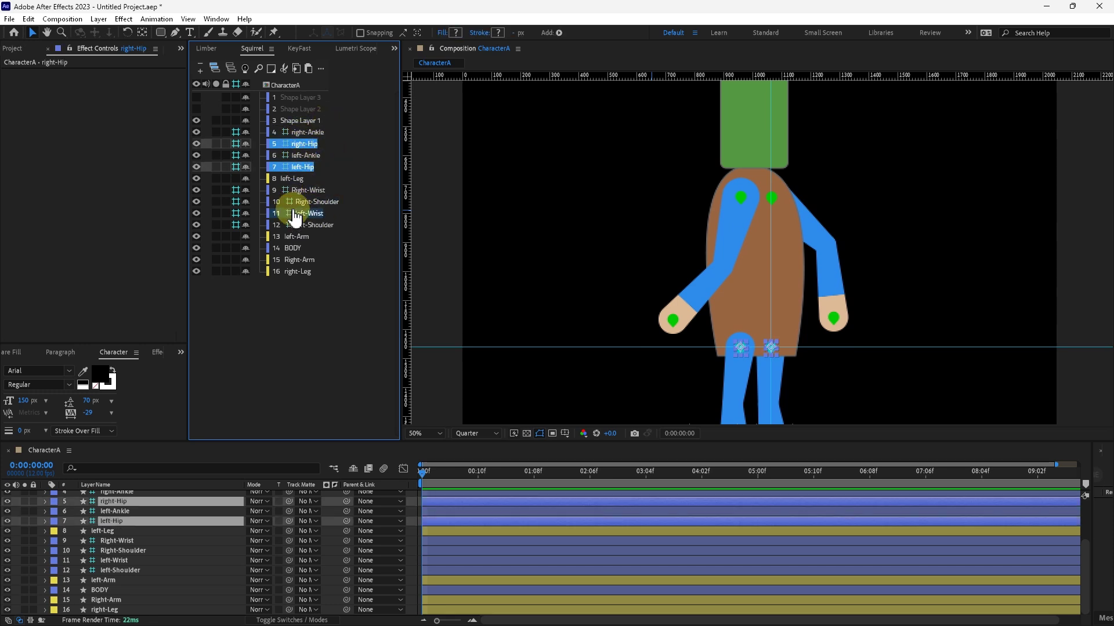
pyautogui.keyDown('ctrl'); pyautogui.click(317, 203); pyautogui.keyUp('ctrl')
pyautogui.keyDown('ctrl'); pyautogui.click(320, 233); pyautogui.keyUp('ctrl')
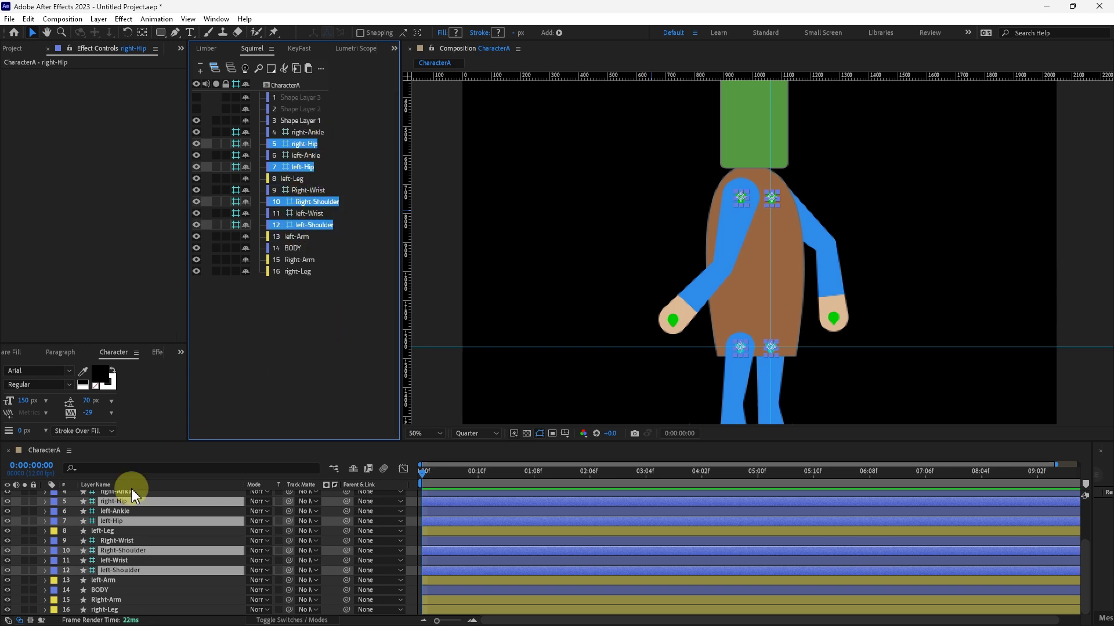
# - Rename the green head's shape layer as Head and refresh the Squirrel layer list
pyautogui.click(747, 124)
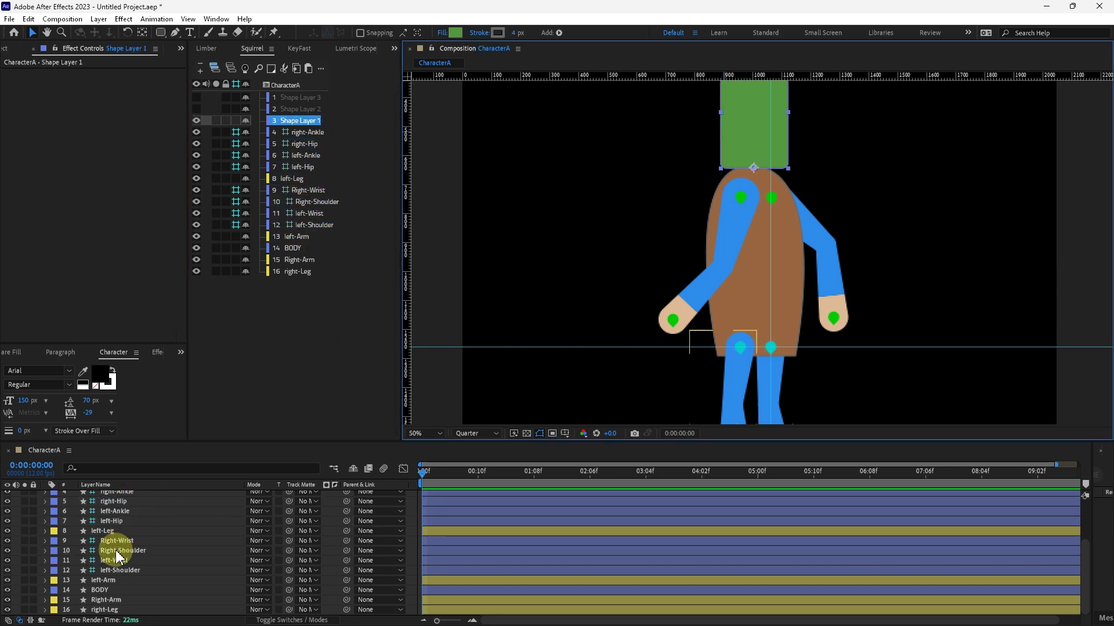
pyautogui.scroll(3, 116, 550)
pyautogui.click(124, 505)
pyautogui.click(128, 516)
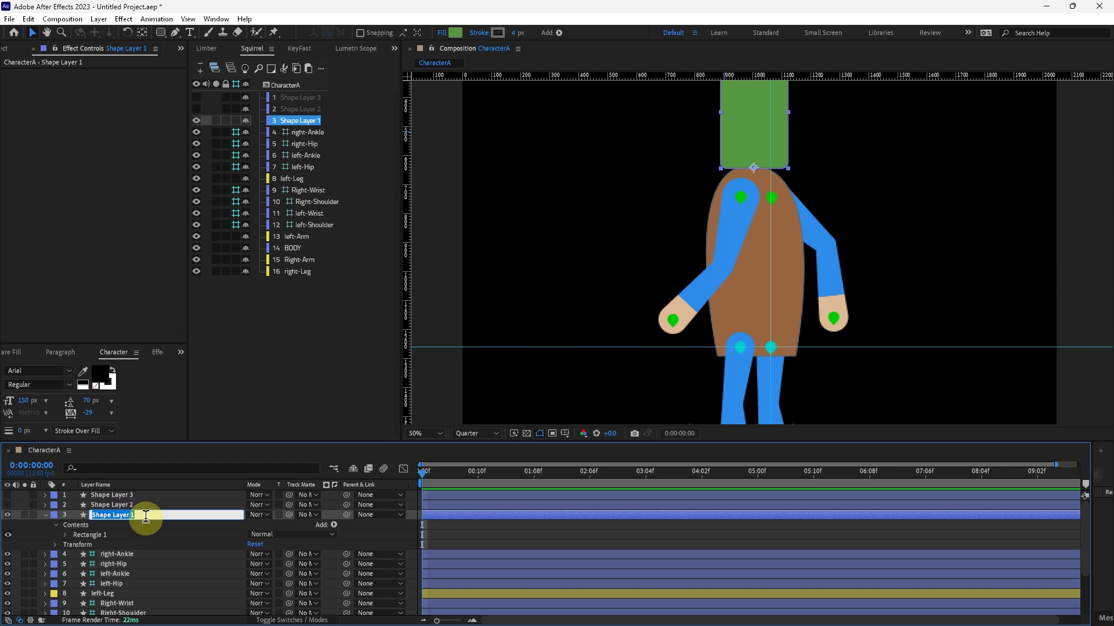
pyautogui.write('Head')
pyautogui.press('Return')
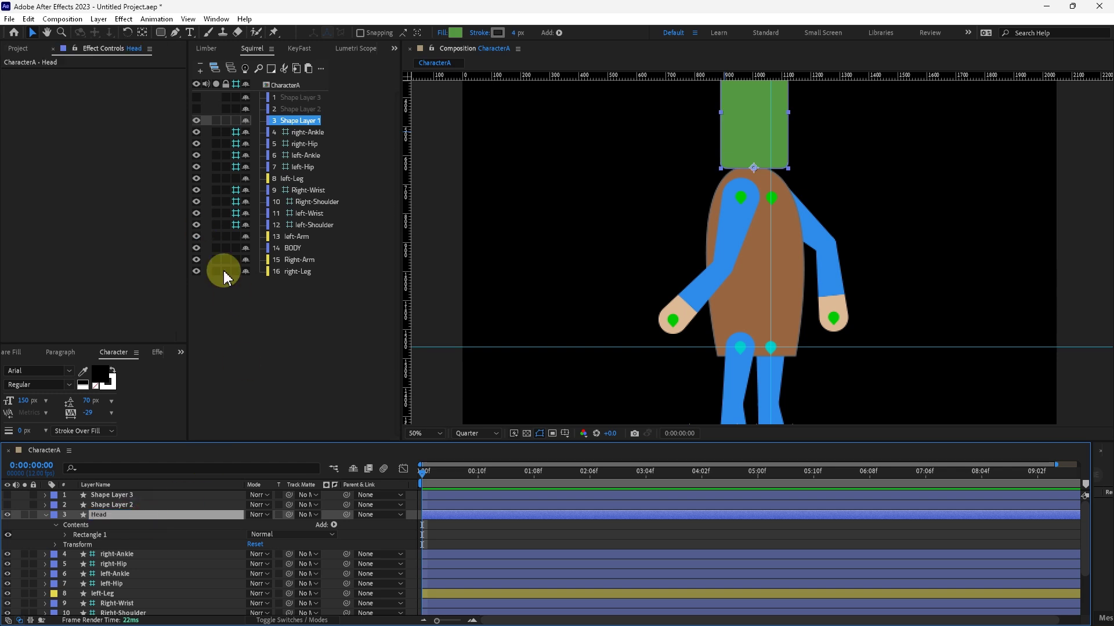
pyautogui.click(263, 314)
# - Parent the Head, right-Hip, left-Hip, Right-Shoulder and left-Shoulder layers to the BODY layer
pyautogui.click(291, 119)
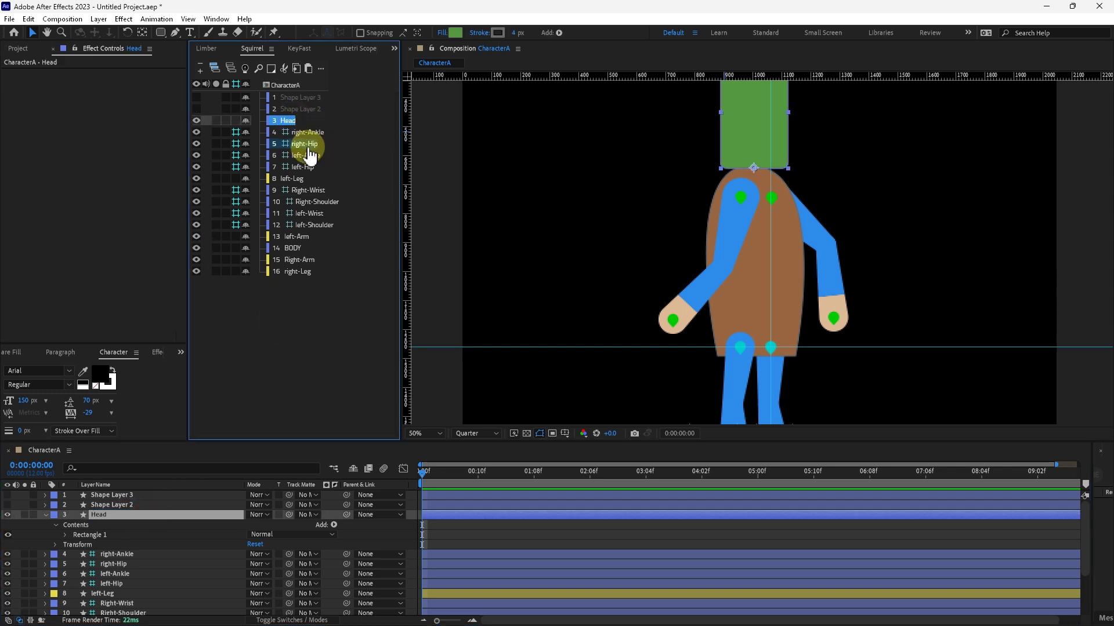
pyautogui.keyDown('ctrl'); pyautogui.click(308, 145); pyautogui.keyUp('ctrl')
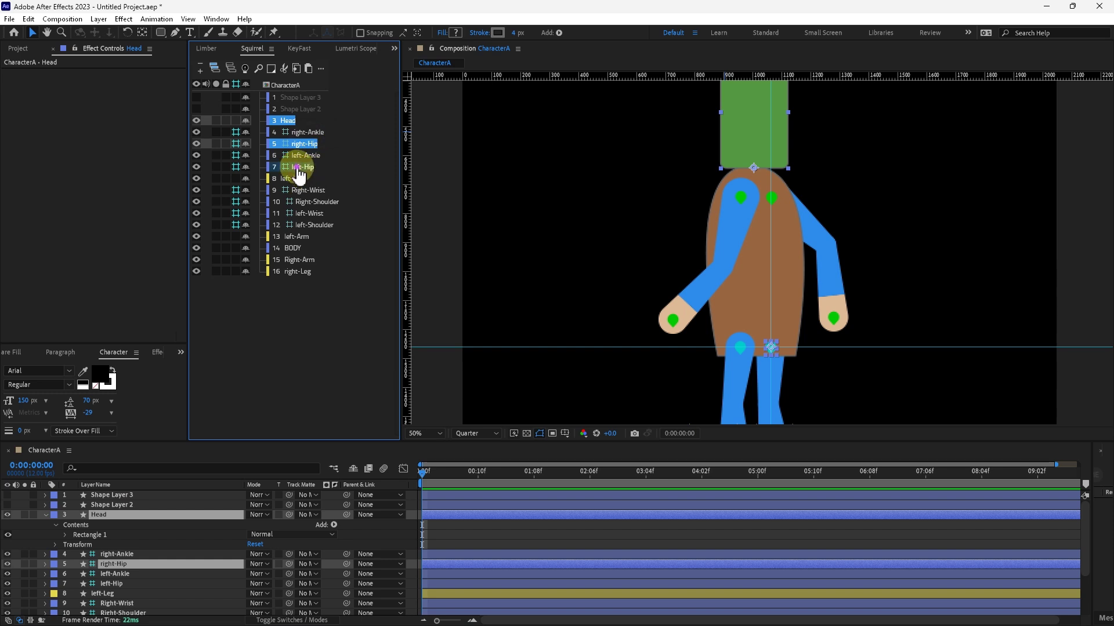
pyautogui.keyDown('ctrl'); pyautogui.click(298, 168); pyautogui.keyUp('ctrl')
pyautogui.keyDown('ctrl'); pyautogui.click(319, 203); pyautogui.keyUp('ctrl')
pyautogui.keyDown('ctrl'); pyautogui.click(318, 226); pyautogui.keyUp('ctrl')
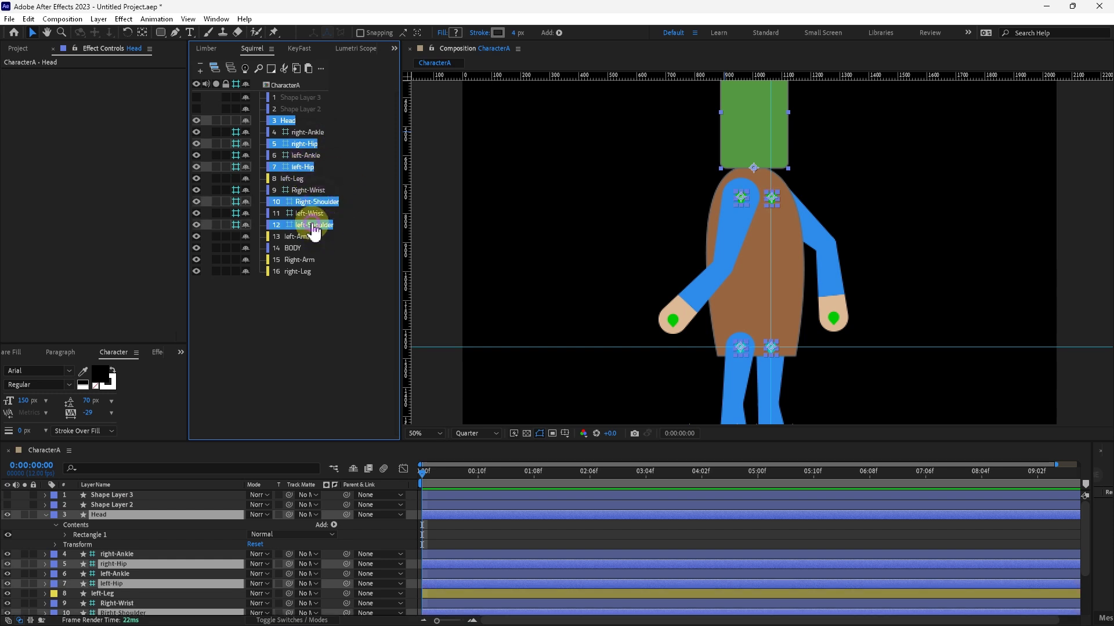
pyautogui.moveTo(314, 229); pyautogui.dragTo(294, 250)
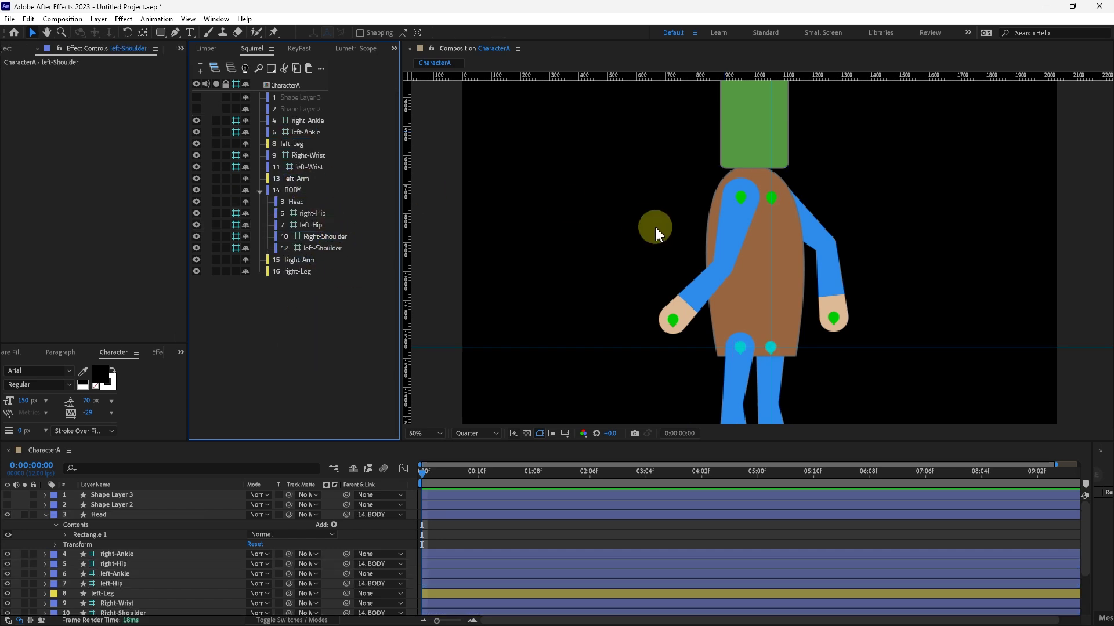
# - Test the parenting by moving and rotating the BODY layer, and undo the test changes
pyautogui.click(780, 282)
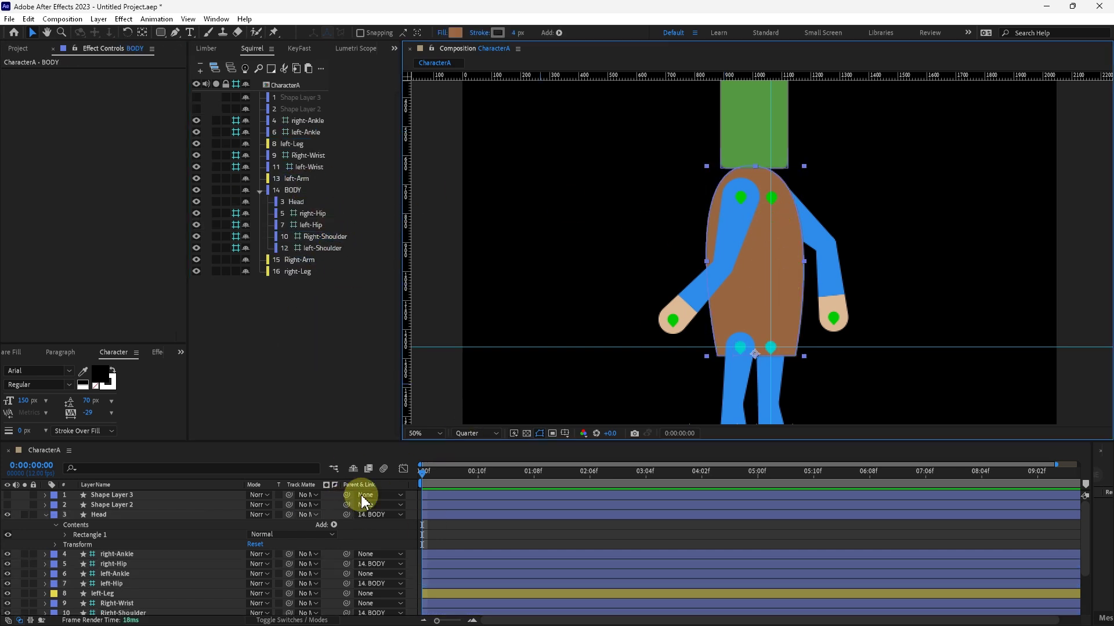
pyautogui.moveTo(821, 233); pyautogui.dragTo(754, 233)
pyautogui.press('w')
pyautogui.press(',')
pyautogui.press('a')
pyautogui.press('v')
pyautogui.hotkey('ctrl', 'z')
pyautogui.hotkey('ctrl', 'z')
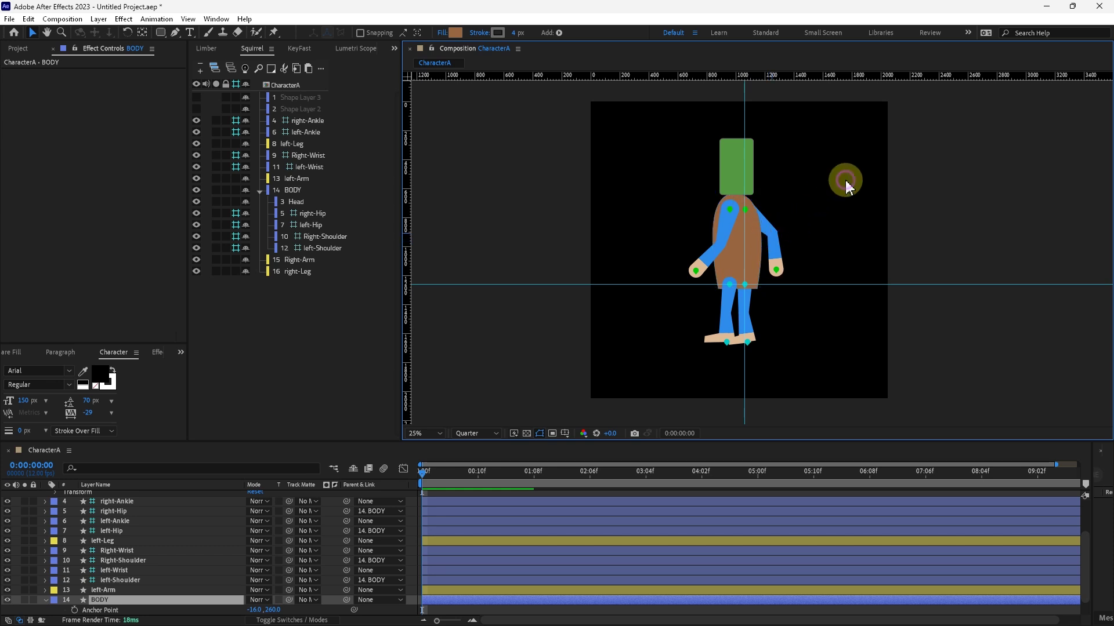
# - Deselect the BODY layer and remove the horizontal and vertical guides from the composition
pyautogui.click(845, 180)
pyautogui.moveTo(798, 283); pyautogui.dragTo(409, 168)
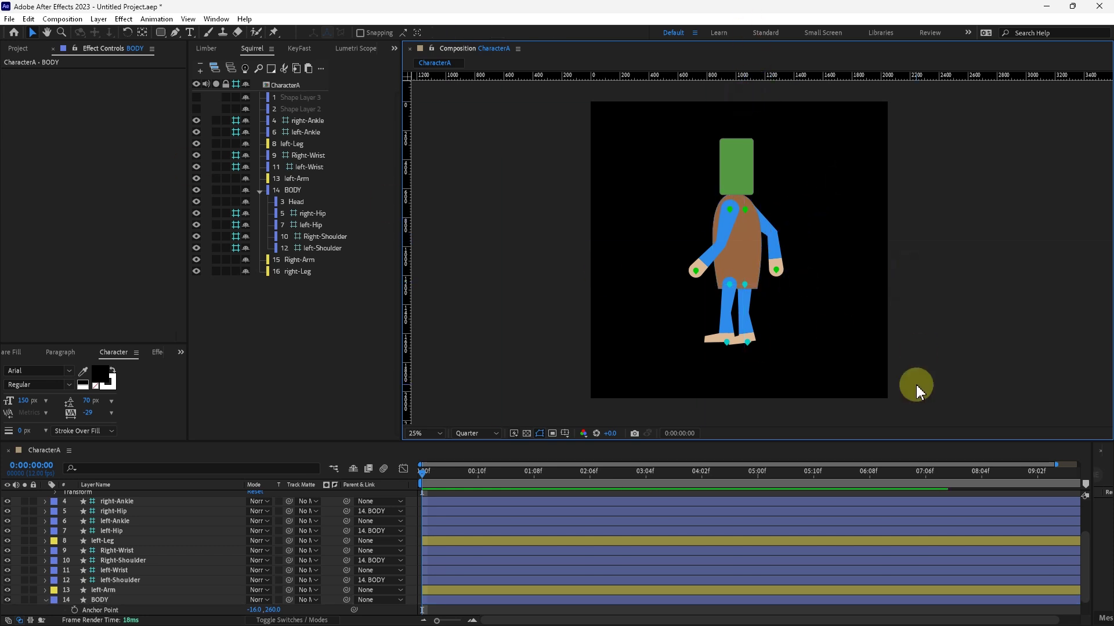